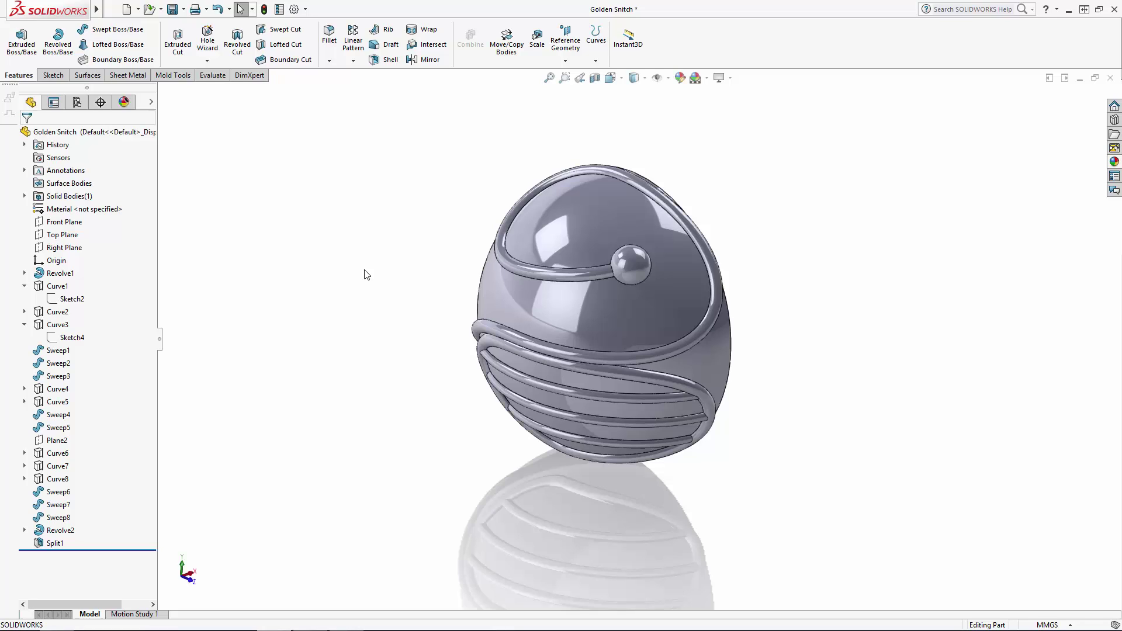
- Show the Revolve2 profile sketch, Sketch99, in the model
{"action": "left_click", "coordinate": [24, 531]}
{"action": "left_click", "coordinate": [71, 543]}
{"action": "left_click", "coordinate": [75, 526]}
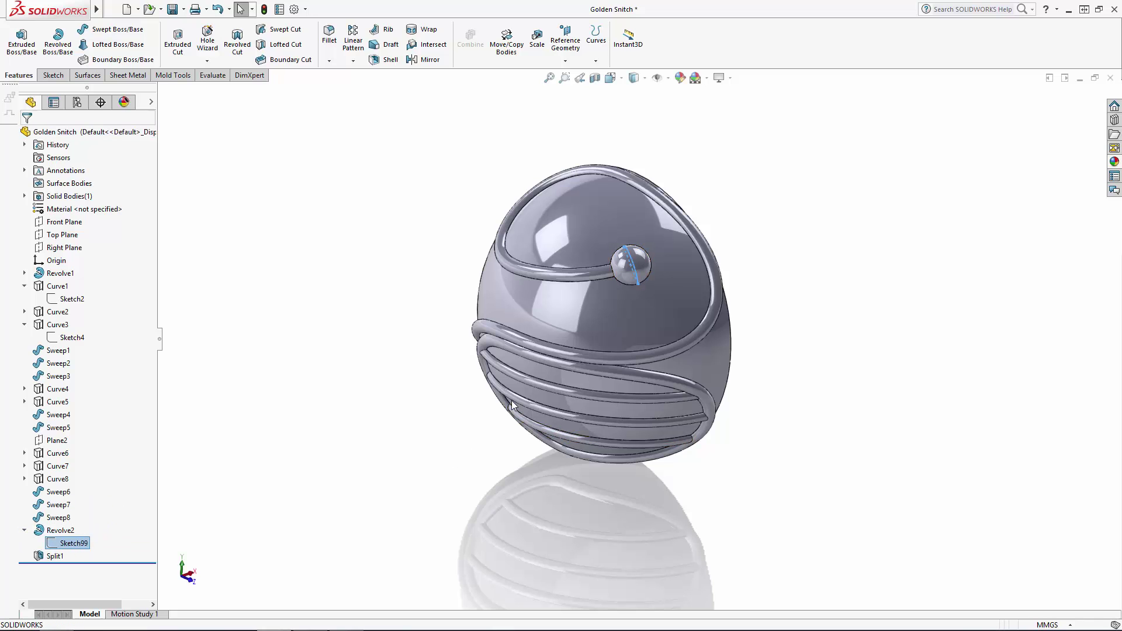
- Create a reference plane through the centre point of the small sphere's sketch, parallel to the Front Plane
{"action": "middle_click_drag", "start_coordinate": [630, 266], "coordinate": [837, 305]}
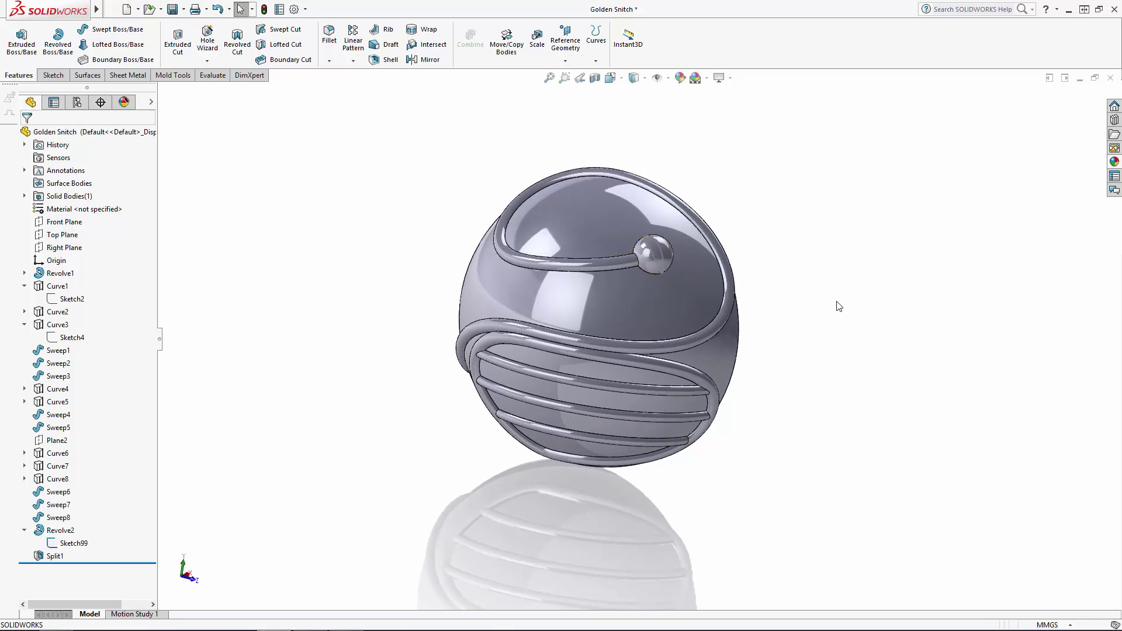
{"action": "scroll", "coordinate": [733, 274], "scroll_direction": "down", "scroll_amount": 10}
{"action": "left_click", "coordinate": [506, 202]}
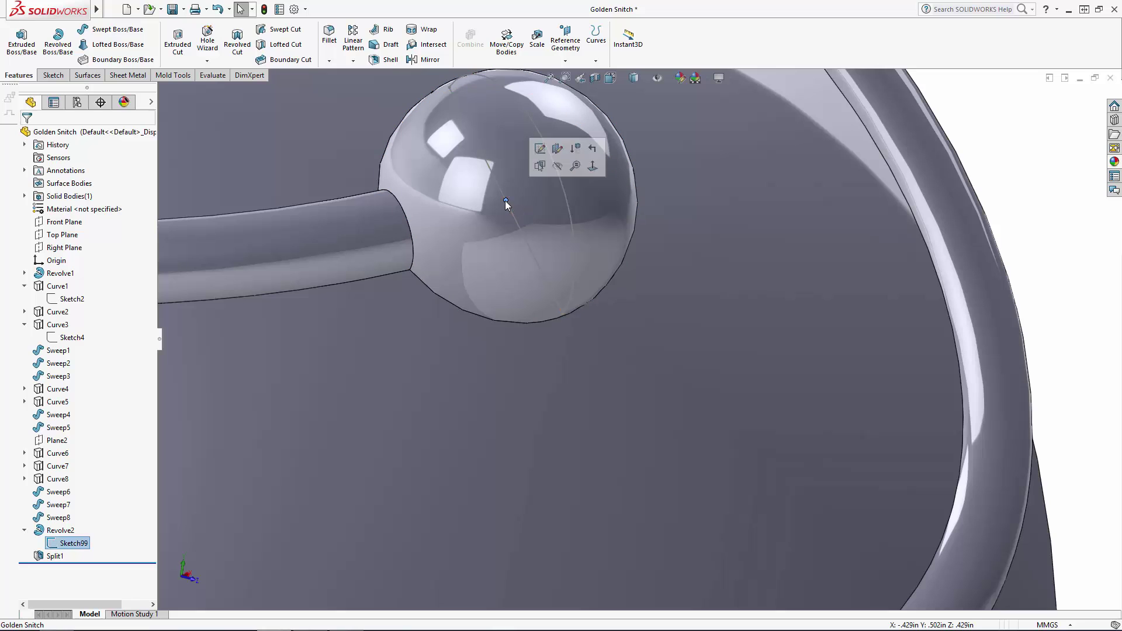
{"action": "left_click", "coordinate": [566, 41]}
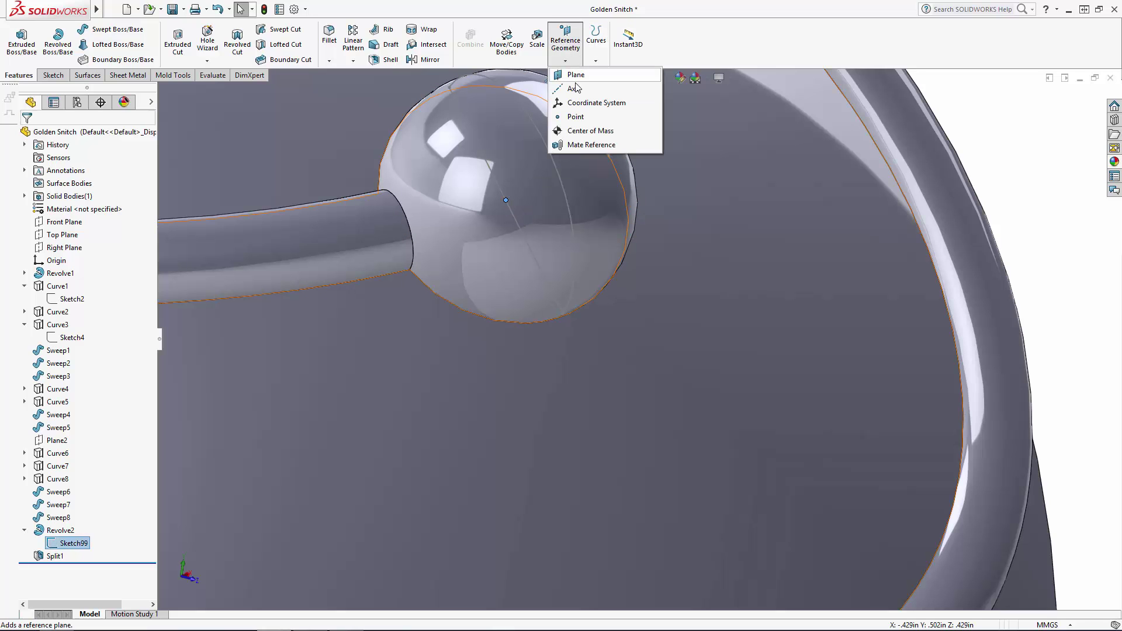
{"action": "left_click", "coordinate": [574, 81]}
{"action": "key", "text": "f"}
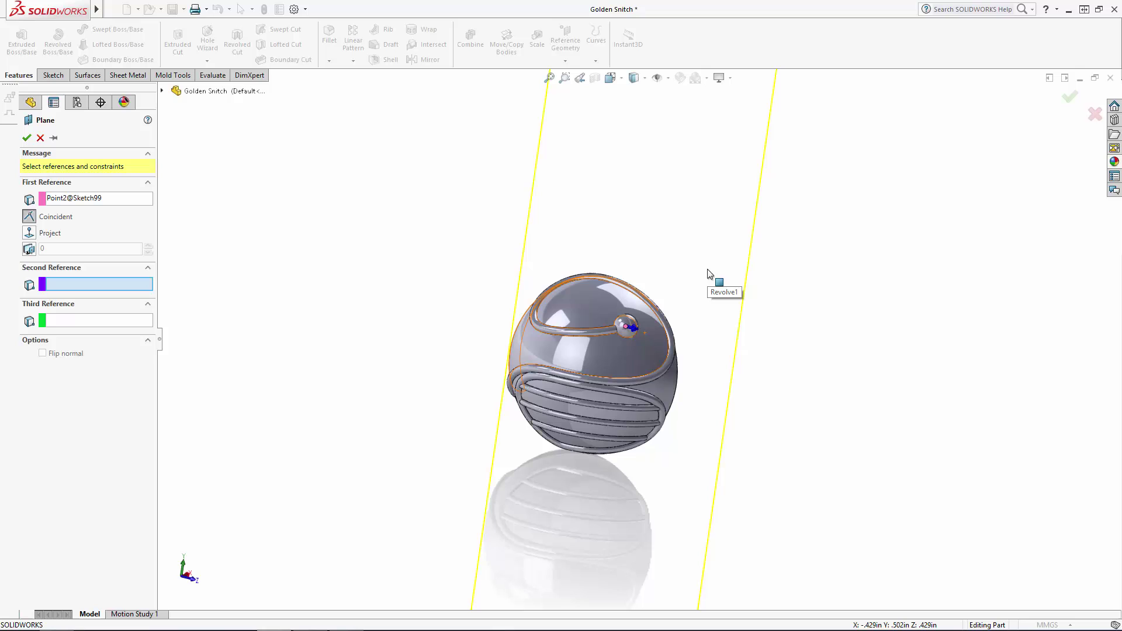
{"action": "key", "text": "c"}
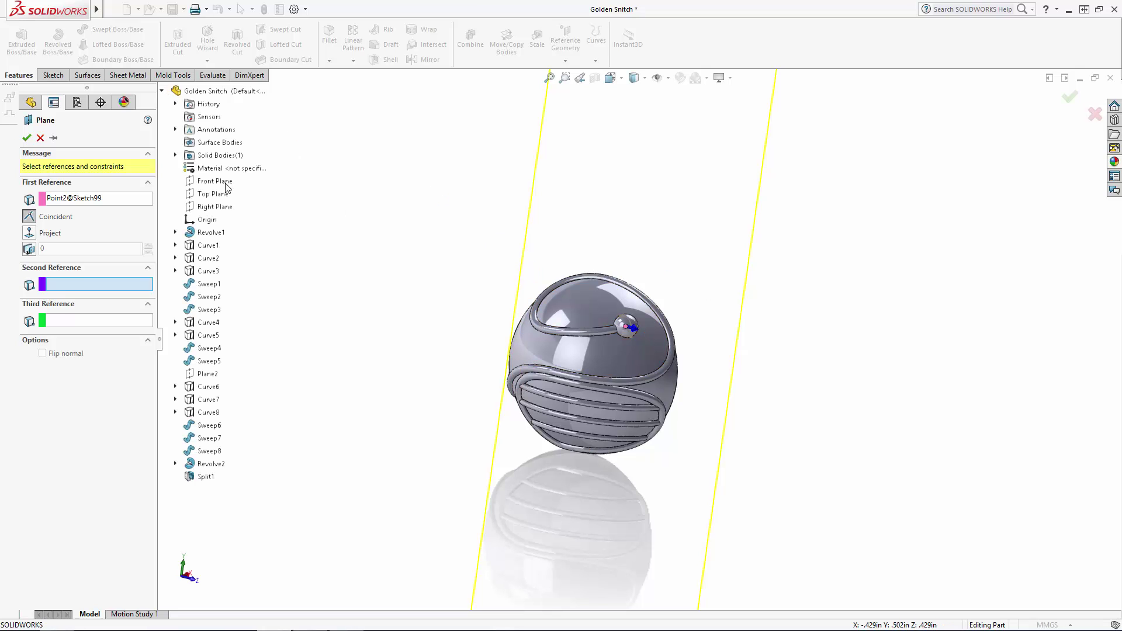
{"action": "left_click", "coordinate": [222, 182]}
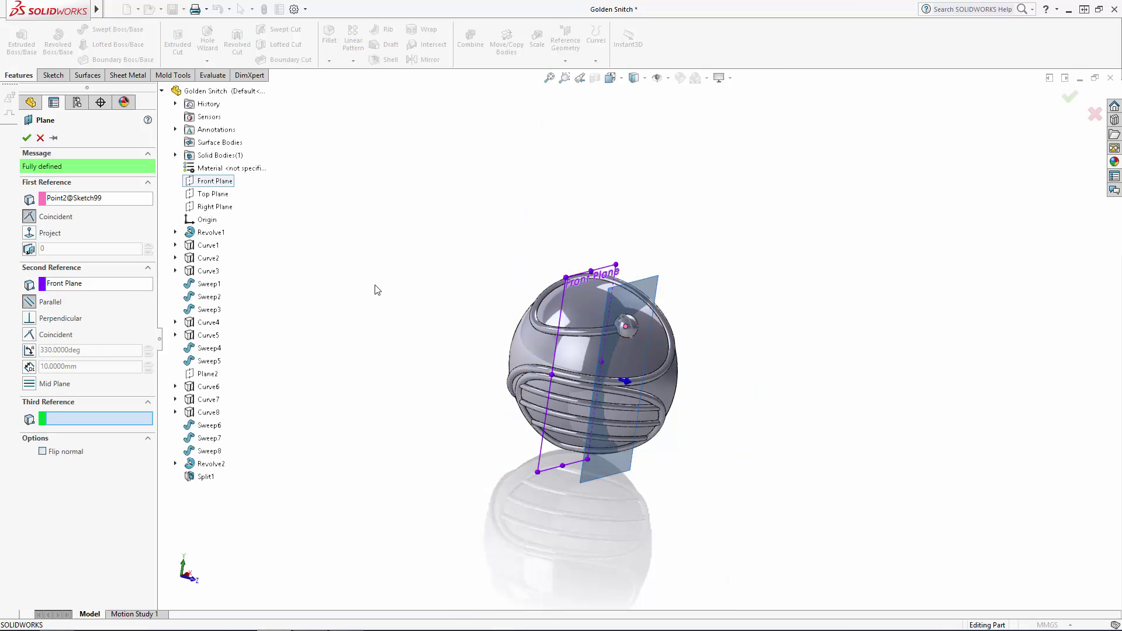
{"action": "left_click", "coordinate": [26, 138]}
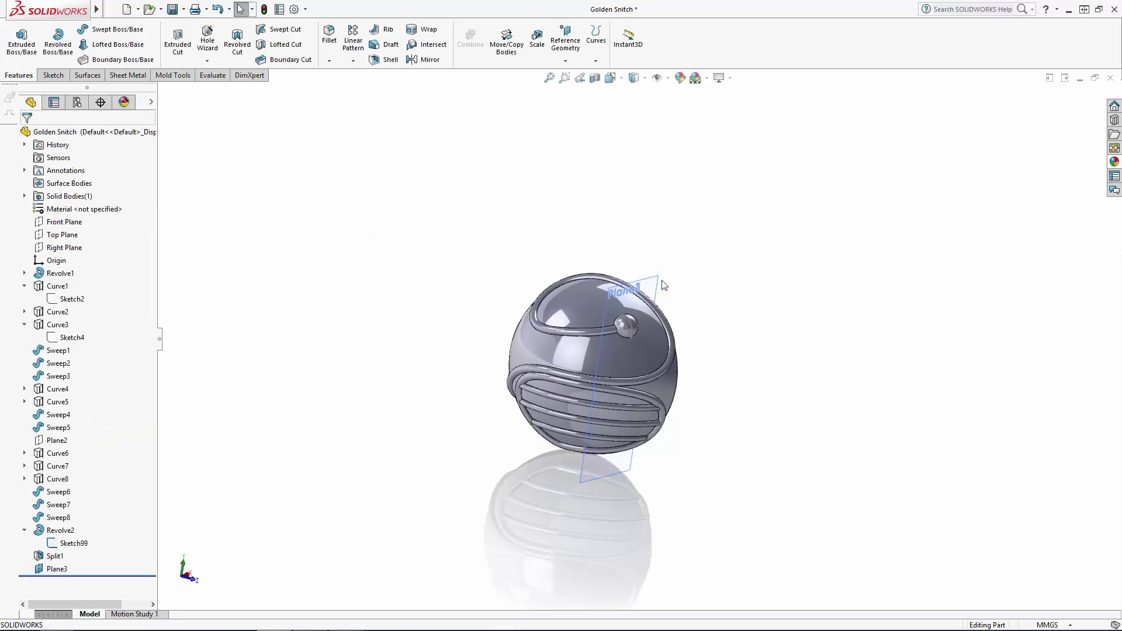
- Sketch on the new plane a three-point arc bulging upward from the small sphere's centre outward, ending about 33 mm lower
{"action": "left_click", "coordinate": [708, 249]}
{"action": "left_click", "coordinate": [610, 77]}
{"action": "left_click", "coordinate": [678, 142]}
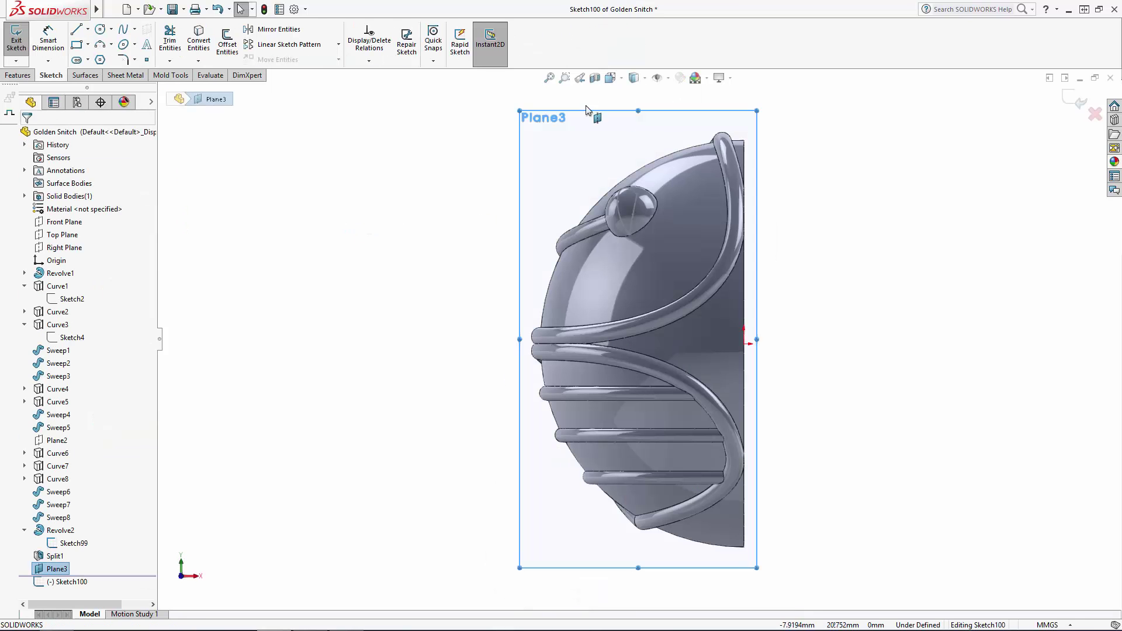
{"action": "left_click", "coordinate": [417, 167]}
{"action": "left_click", "coordinate": [100, 44]}
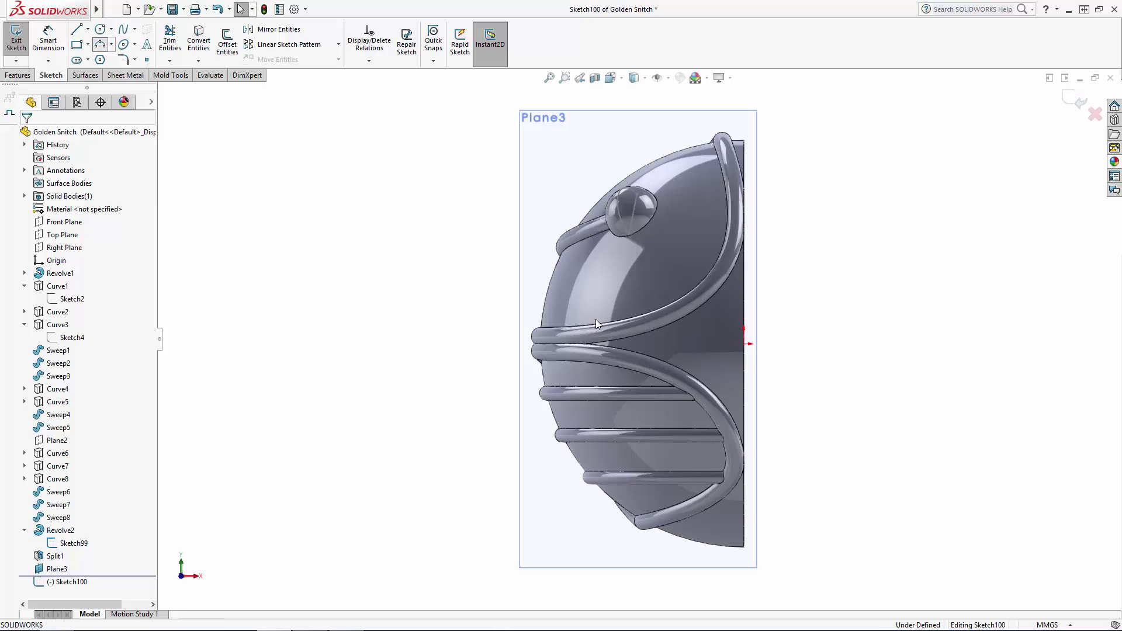
{"action": "left_click", "coordinate": [630, 235]}
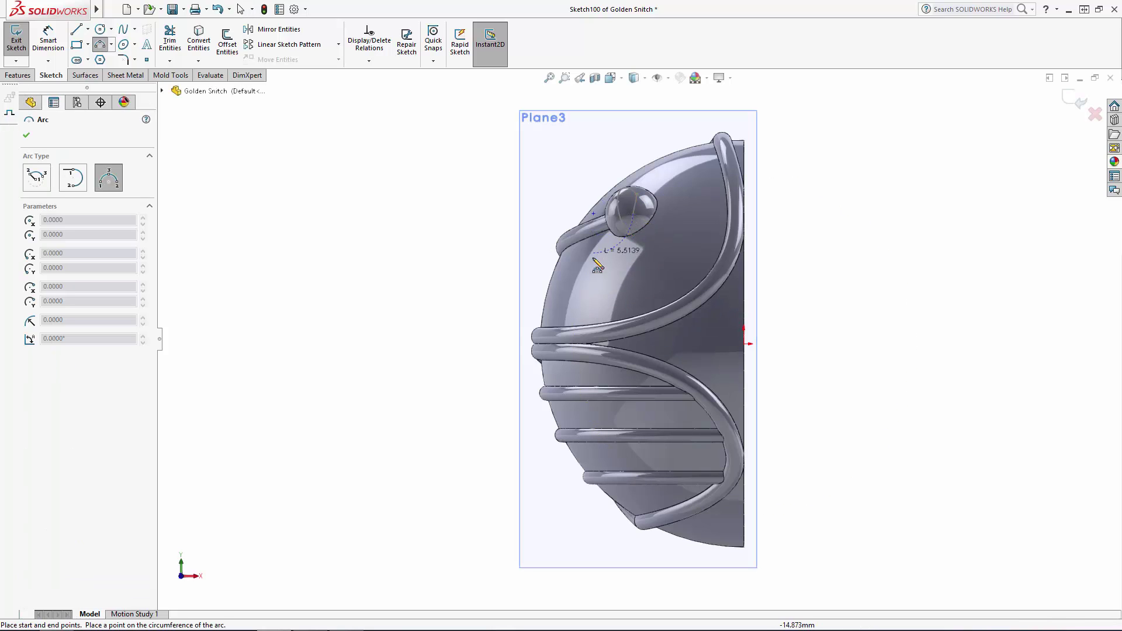
{"action": "scroll", "coordinate": [641, 340], "scroll_direction": "up", "scroll_amount": 8}
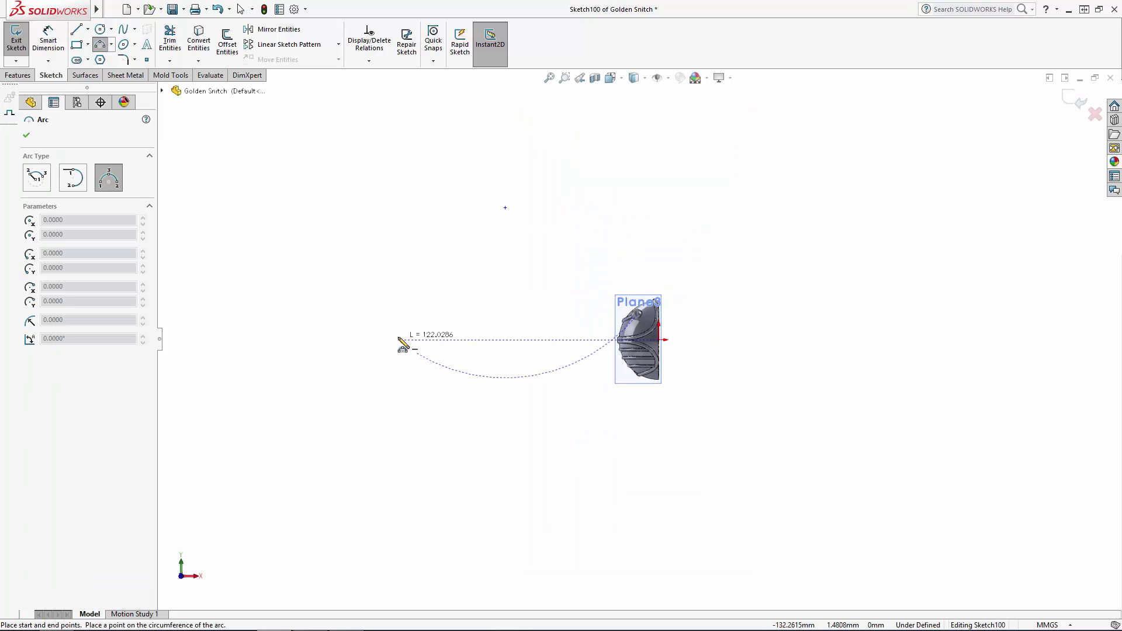
{"action": "left_click", "coordinate": [391, 376]}
{"action": "left_click", "coordinate": [492, 317]}
{"action": "key", "text": "Escape"}
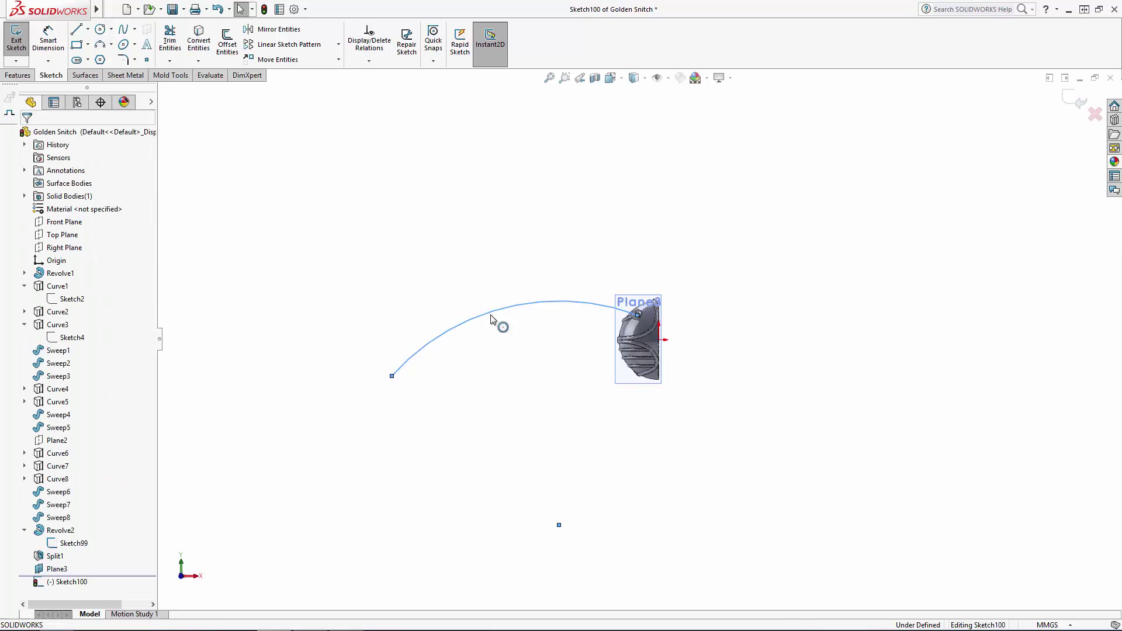
- Draw two centerlines from the small sphere's centre: one horizontal about 23 mm long and one sloping downward about 26 mm long
{"action": "scroll", "coordinate": [618, 329], "scroll_direction": "down", "scroll_amount": 3}
{"action": "left_click", "coordinate": [88, 29]}
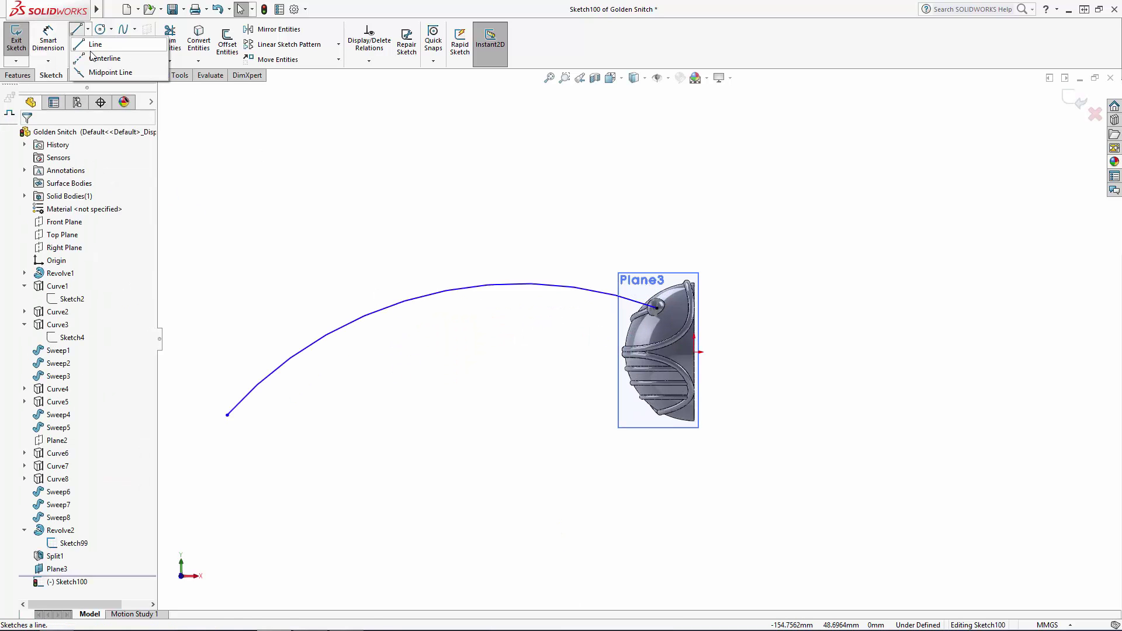
{"action": "left_click", "coordinate": [94, 58]}
{"action": "left_click", "coordinate": [657, 307]}
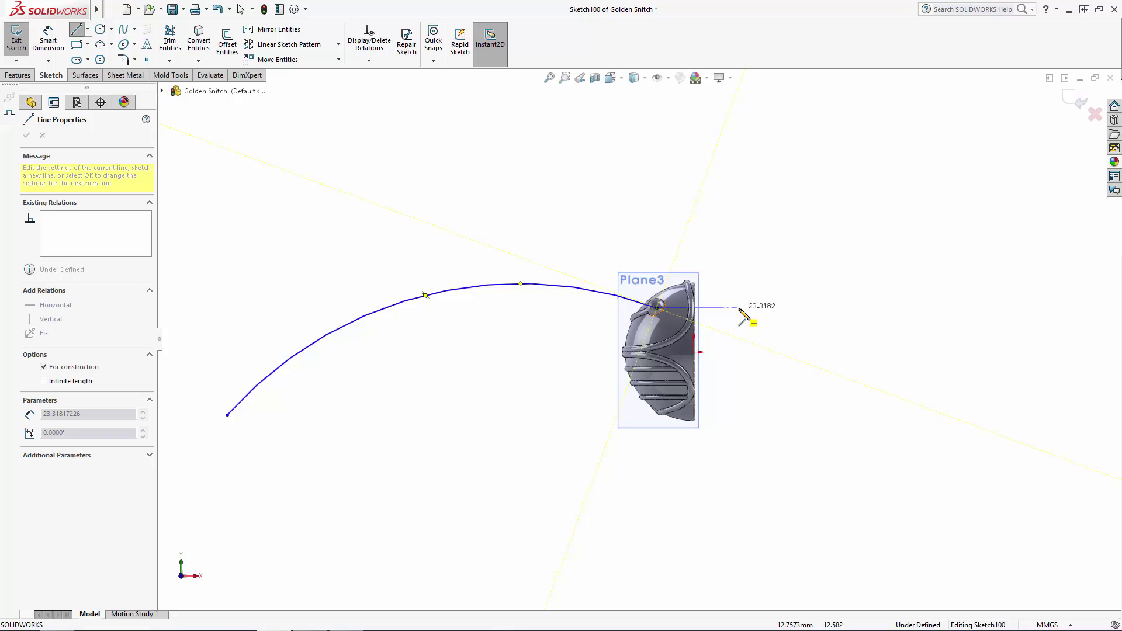
{"action": "double_click", "coordinate": [740, 308]}
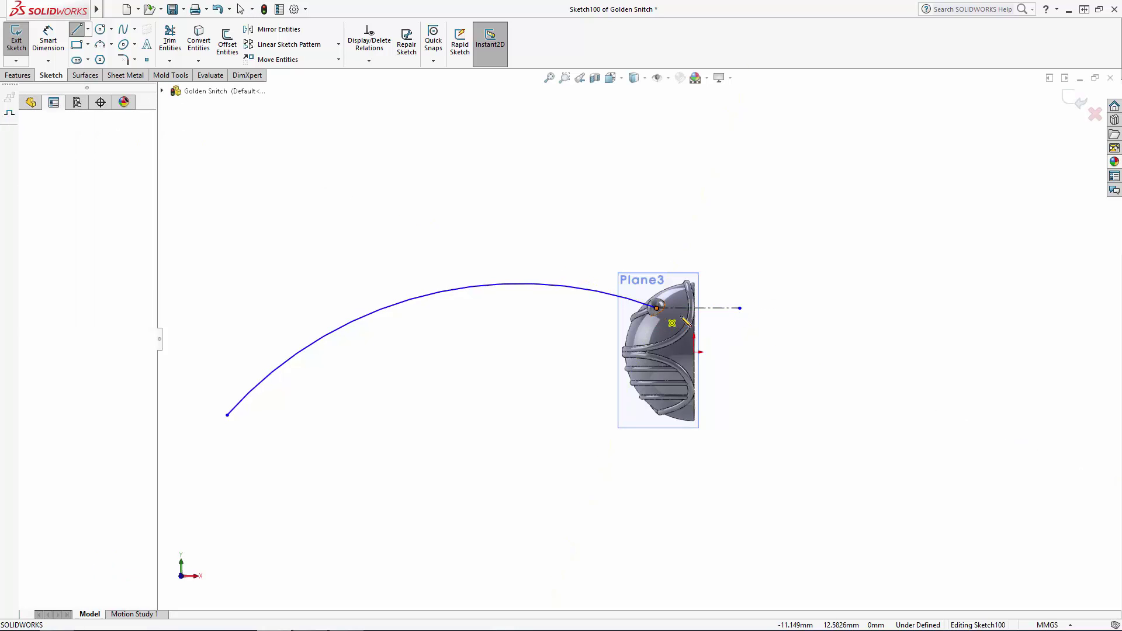
{"action": "left_click", "coordinate": [740, 339]}
{"action": "key", "text": "Escape"}
- Make the sloping centerline tangent to the arc
{"action": "left_click", "coordinate": [715, 330]}
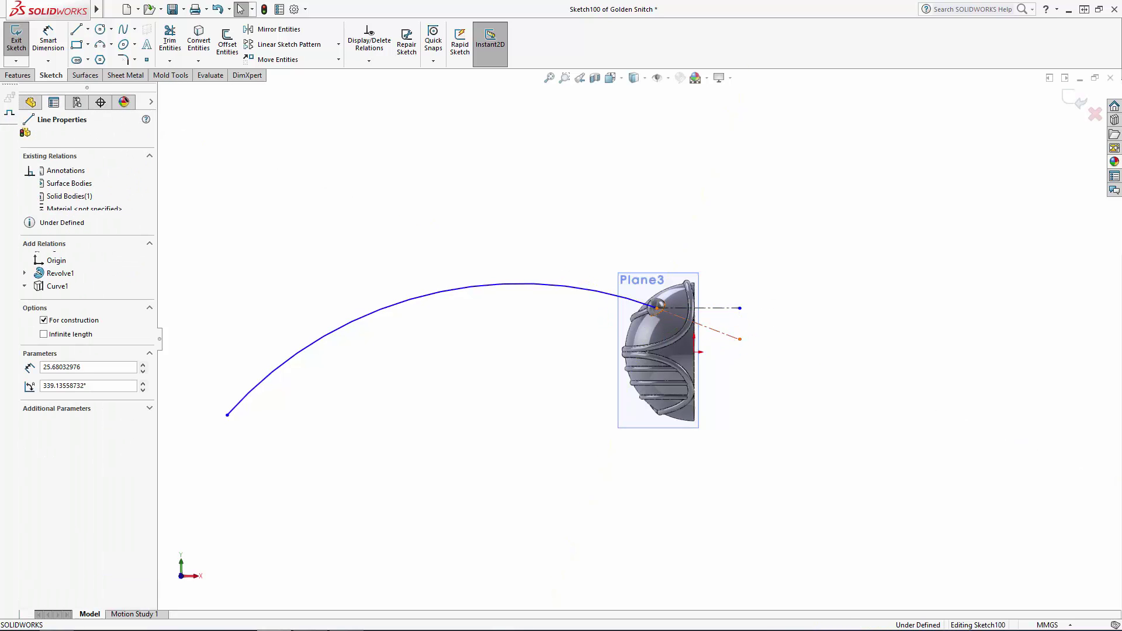
{"action": "left_click", "coordinate": [580, 289], "text": "ctrl"}
{"action": "left_click", "coordinate": [31, 325]}
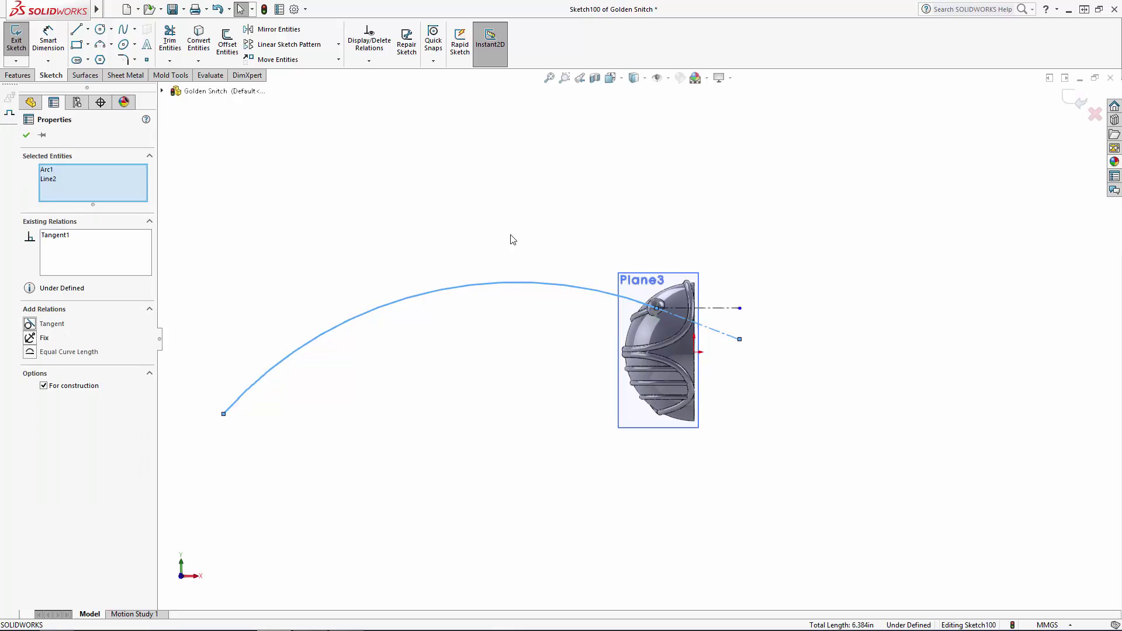
{"action": "left_click", "coordinate": [511, 240]}
- Dimension the angle between the sloping and horizontal centerlines as 20°
{"action": "left_click", "coordinate": [48, 41]}
{"action": "left_click", "coordinate": [725, 335]}
{"action": "left_click", "coordinate": [732, 308]}
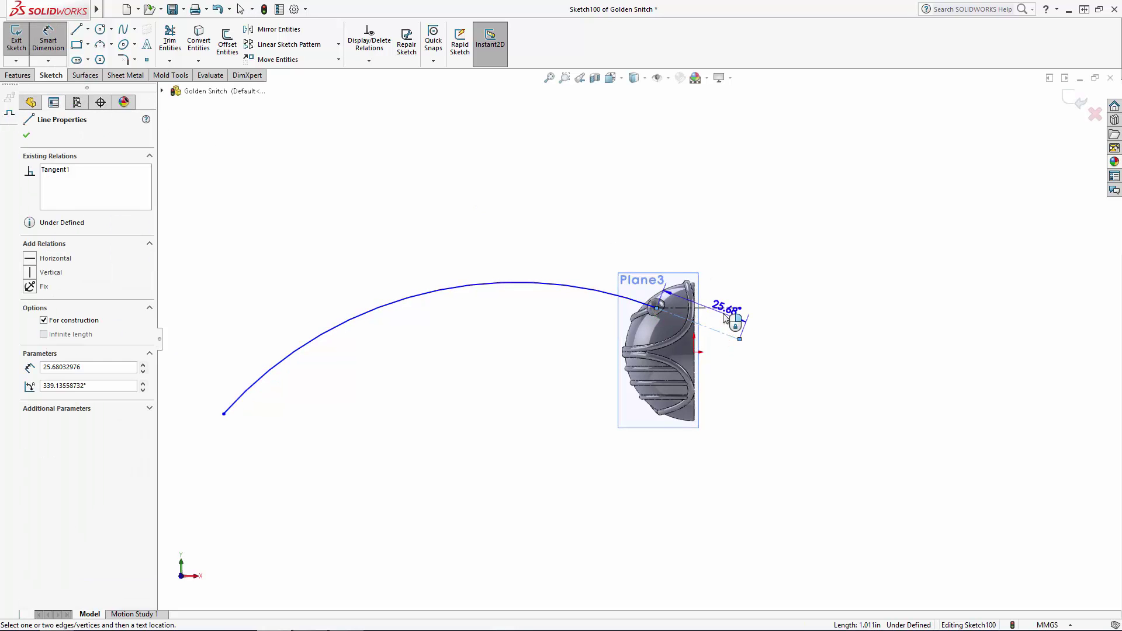
{"action": "left_click", "coordinate": [740, 325]}
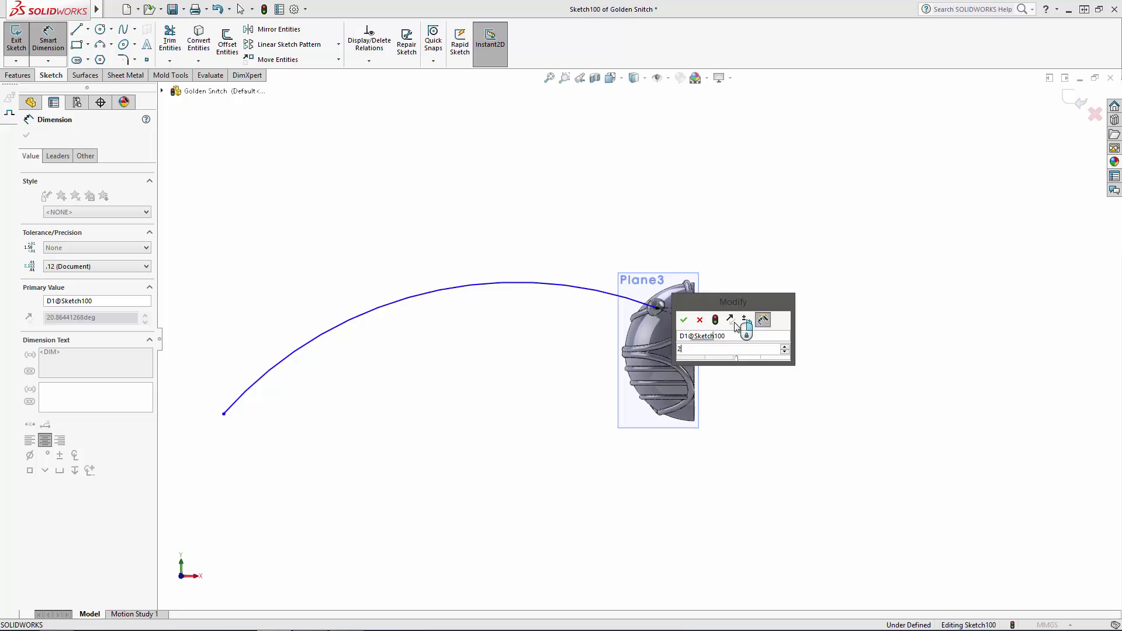
{"action": "type", "text": "20"}
{"action": "key", "text": "Return"}
- Dimension the vertical distance from the horizontal centerline to the arc's free end as 25 mm
{"action": "left_click", "coordinate": [716, 308]}
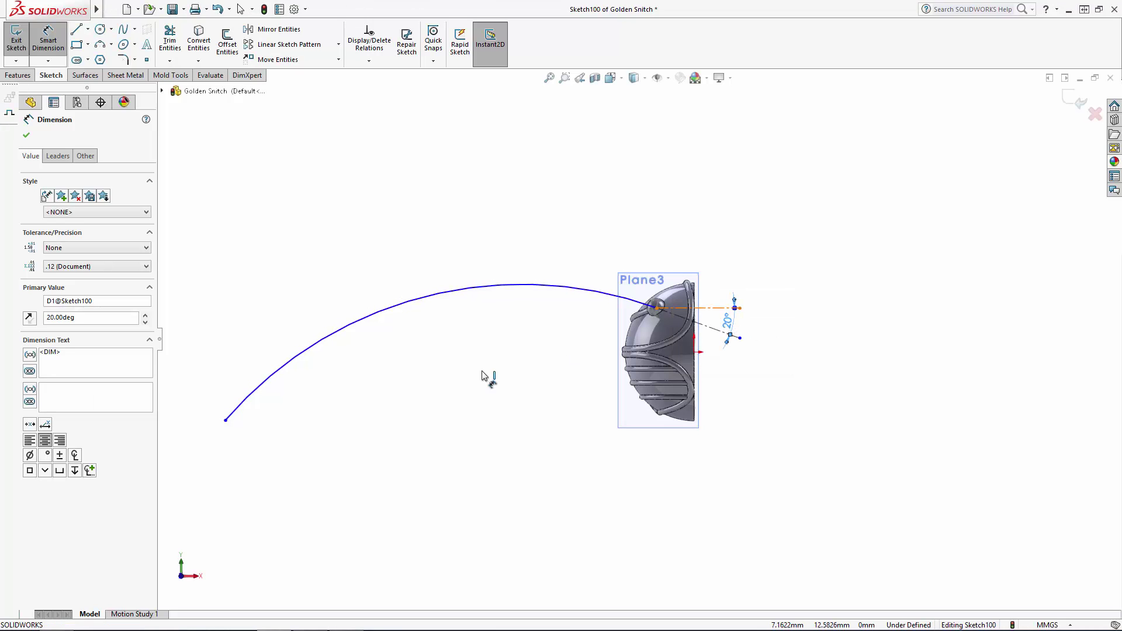
{"action": "left_click", "coordinate": [226, 421]}
{"action": "left_click", "coordinate": [208, 391]}
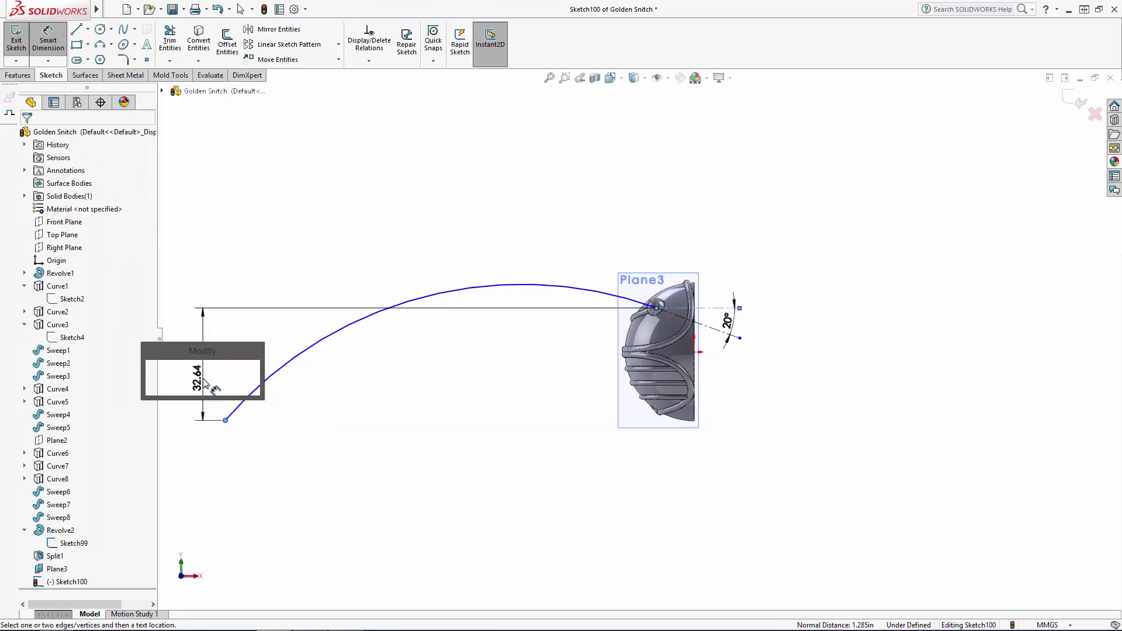
{"action": "key", "text": "Return"}
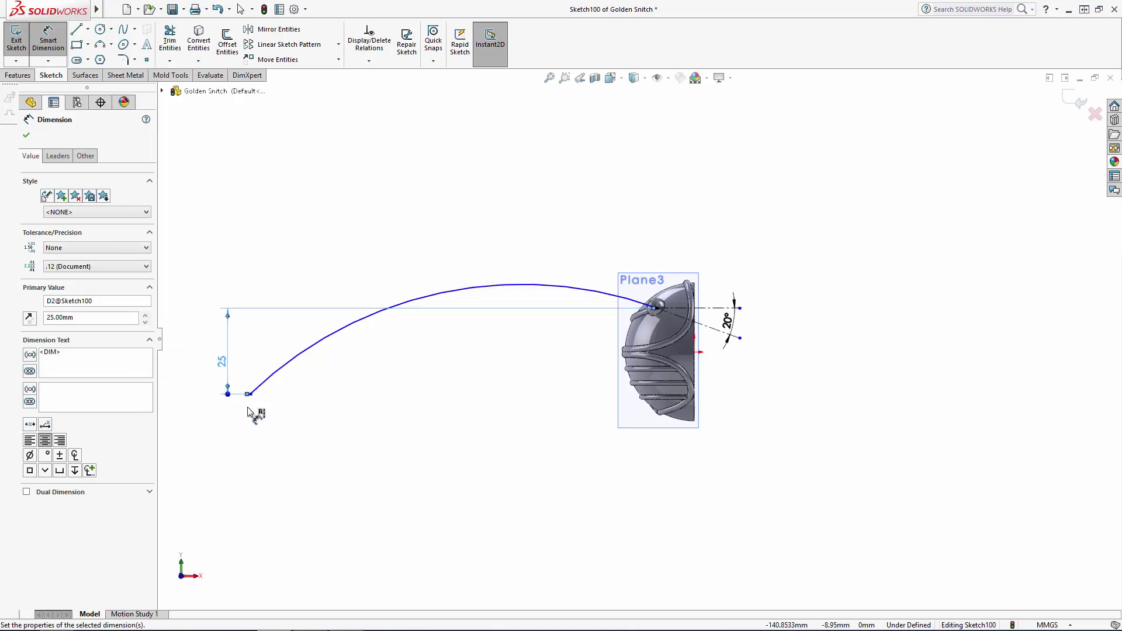
- Dimension the horizontal distance between the arc's free end and the small sphere's centre as 140 mm
{"action": "left_click", "coordinate": [251, 395]}
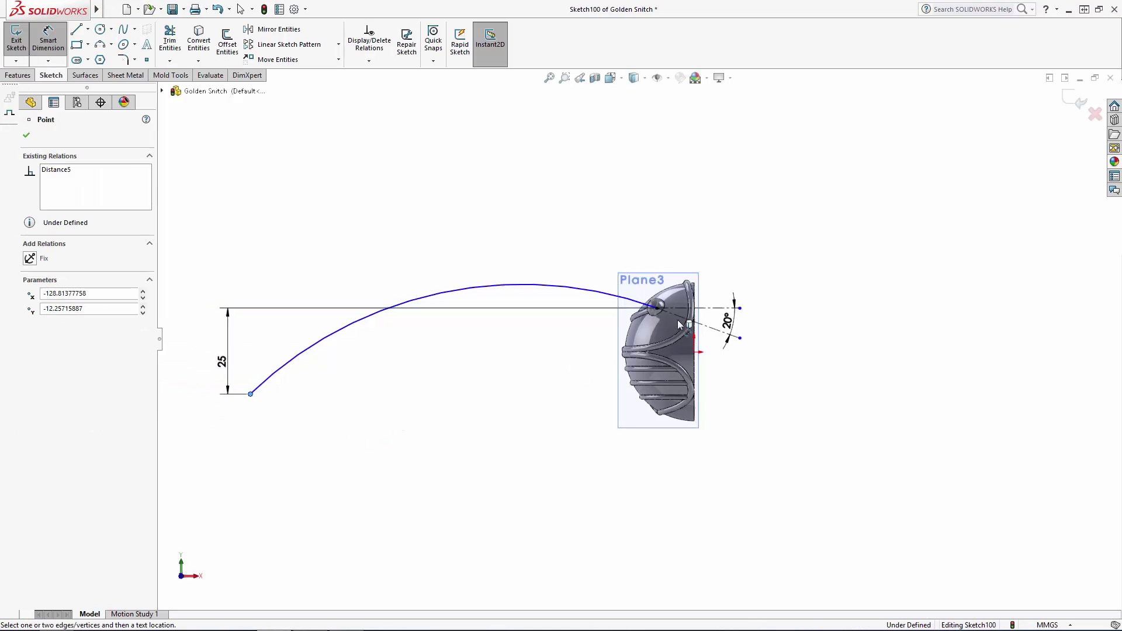
{"action": "left_click", "coordinate": [658, 308]}
{"action": "left_click", "coordinate": [494, 241]}
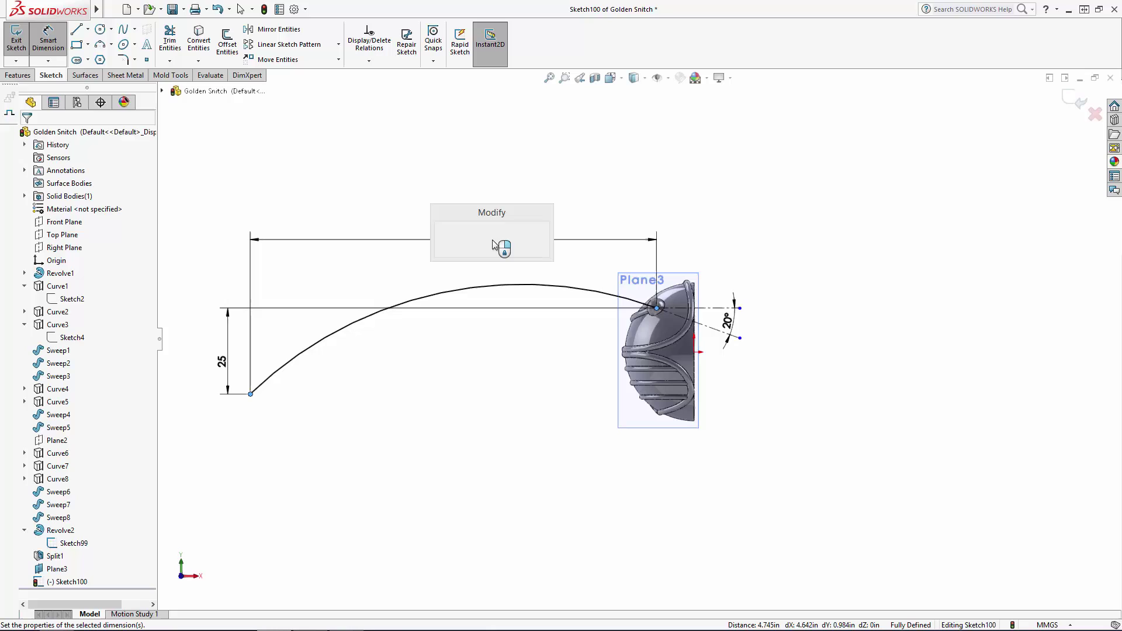
{"action": "type", "text": "140"}
{"action": "key", "text": "Return"}
{"action": "key", "text": "Escape"}
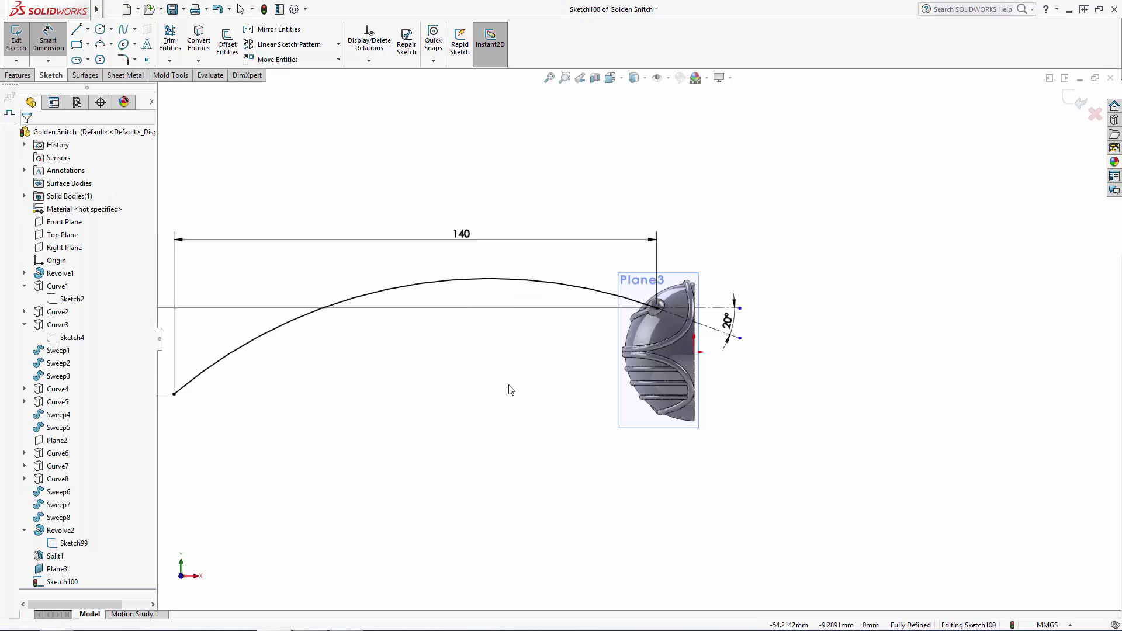
- Exit the arc sketch and hide its sketch plane, Plane3
{"action": "key", "text": "f"}
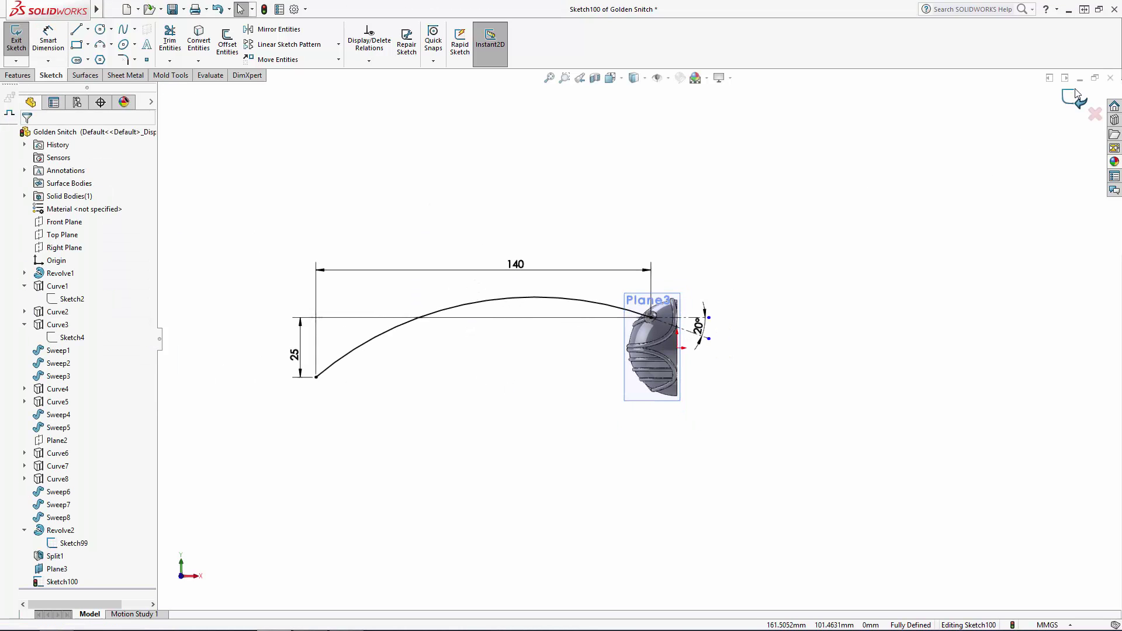
{"action": "mouse_move", "coordinate": [683, 467]}
{"action": "middle_mouse_down"}
{"action": "mouse_move", "coordinate": [707, 461]}
{"action": "mouse_move", "coordinate": [710, 395]}
{"action": "middle_mouse_up"}
{"action": "left_click", "coordinate": [717, 379]}
{"action": "left_click", "coordinate": [774, 380]}
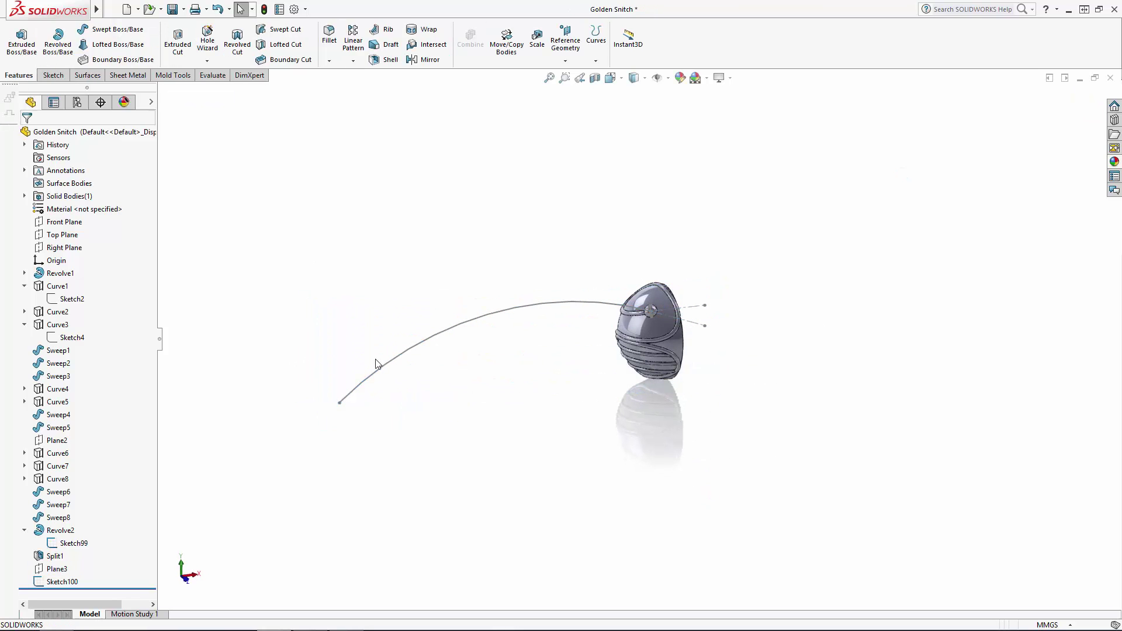
- Sketch on the Top Plane a three-point arc from the small sphere's centre outward, with a radius of about 226 mm
{"action": "left_click", "coordinate": [82, 234]}
{"action": "left_click", "coordinate": [83, 215]}
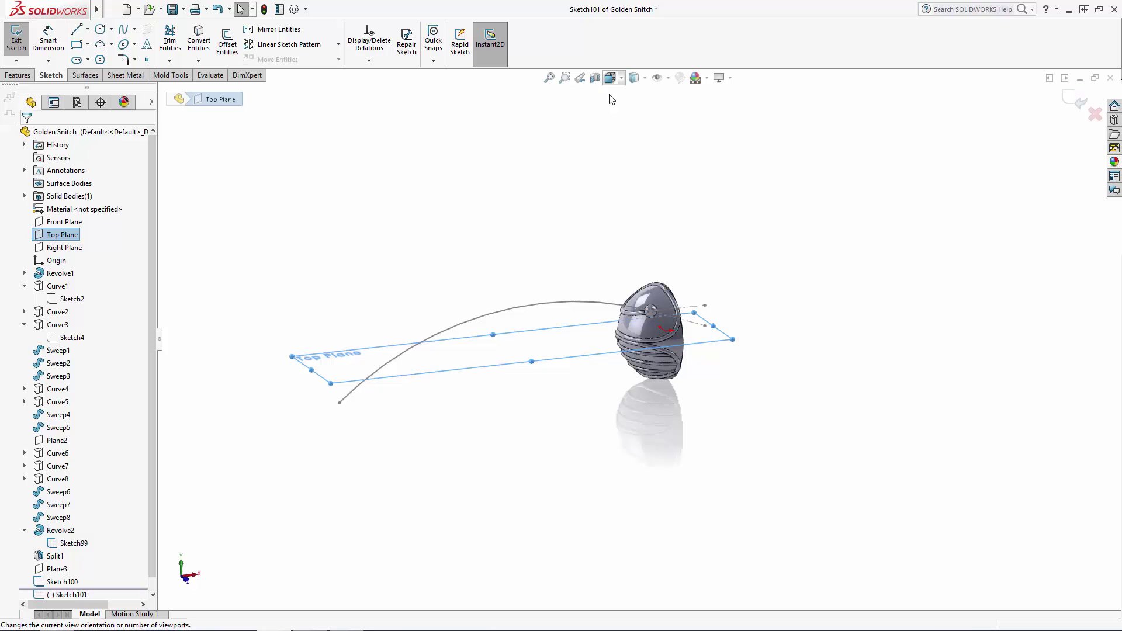
{"action": "left_click", "coordinate": [603, 128]}
{"action": "left_click", "coordinate": [100, 44]}
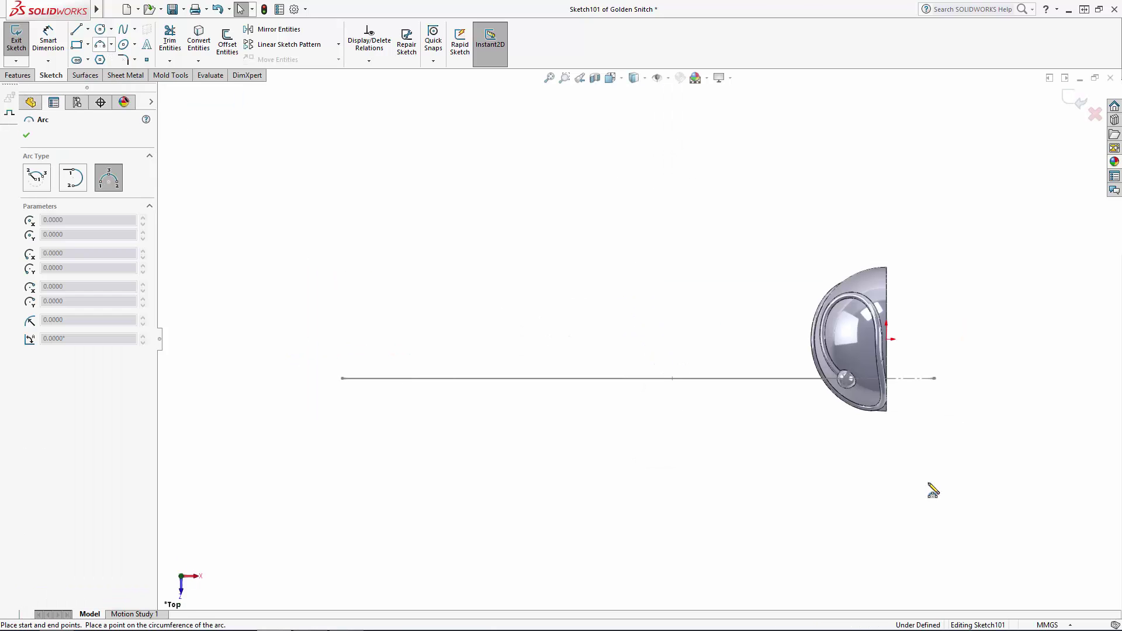
{"action": "scroll", "coordinate": [902, 417], "scroll_direction": "down", "scroll_amount": 5}
{"action": "left_click", "coordinate": [764, 319]}
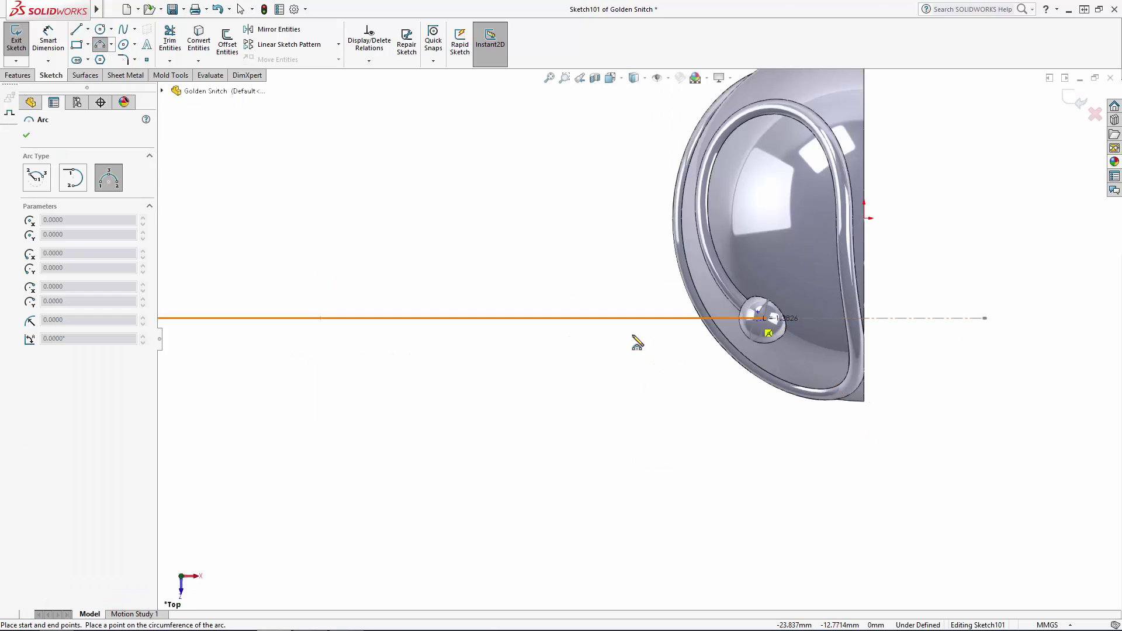
{"action": "scroll", "coordinate": [635, 340], "scroll_direction": "up", "scroll_amount": 5}
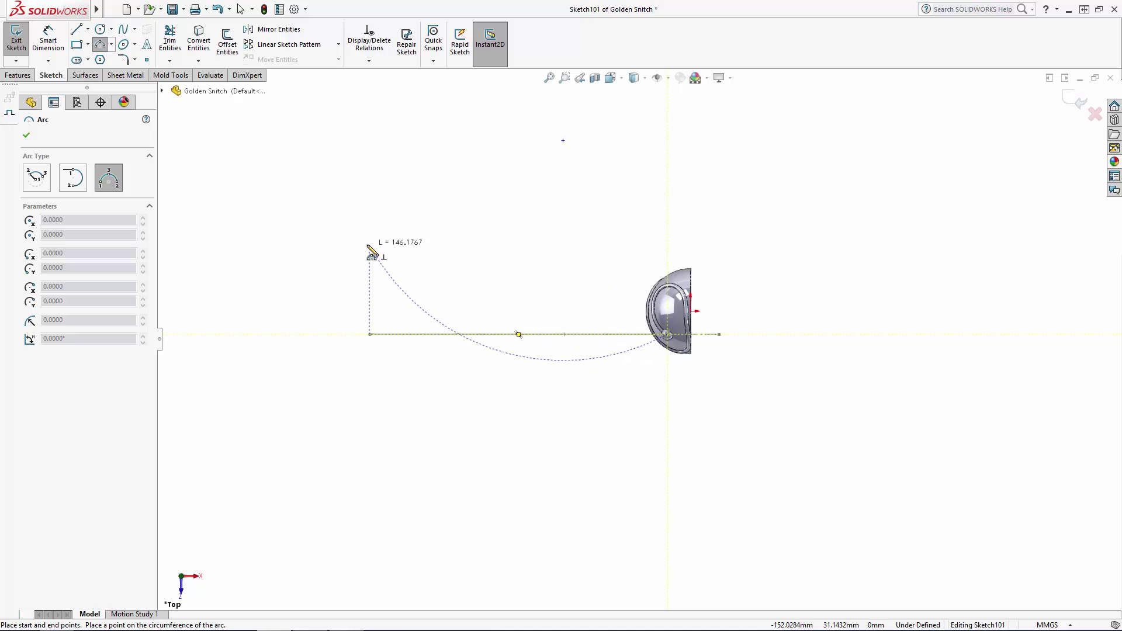
{"action": "left_click", "coordinate": [403, 272]}
{"action": "key", "text": "Escape"}
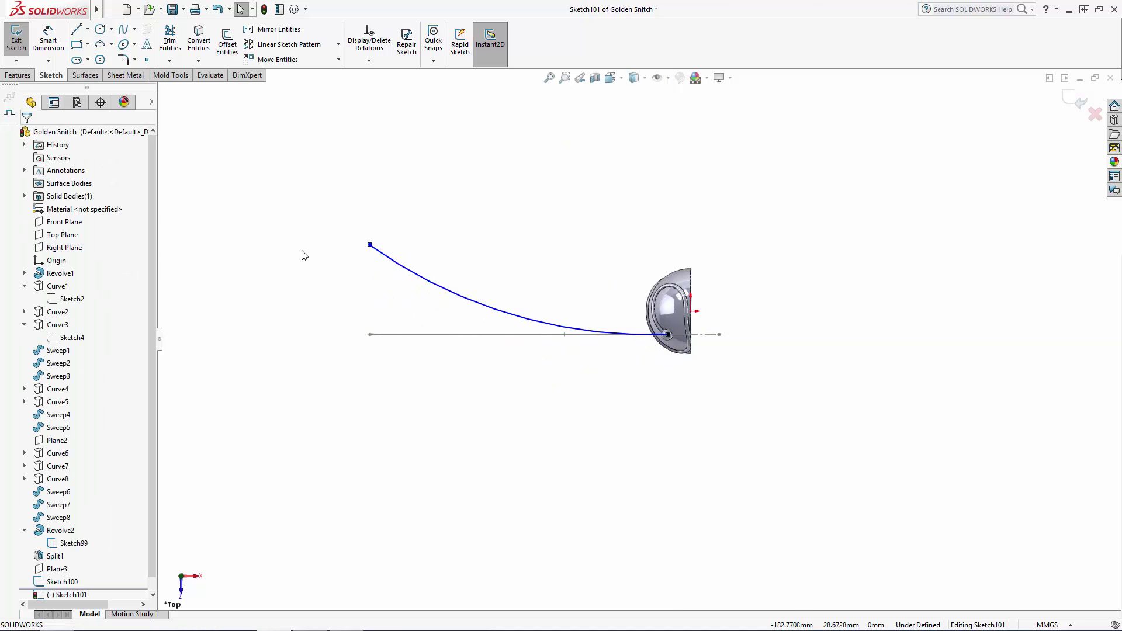
- Make the new arc tangent to the centerline of the first arc's sketch
{"action": "left_click", "coordinate": [709, 335], "text": "ctrl"}
{"action": "left_click", "coordinate": [29, 324]}
{"action": "key", "text": "Escape"}
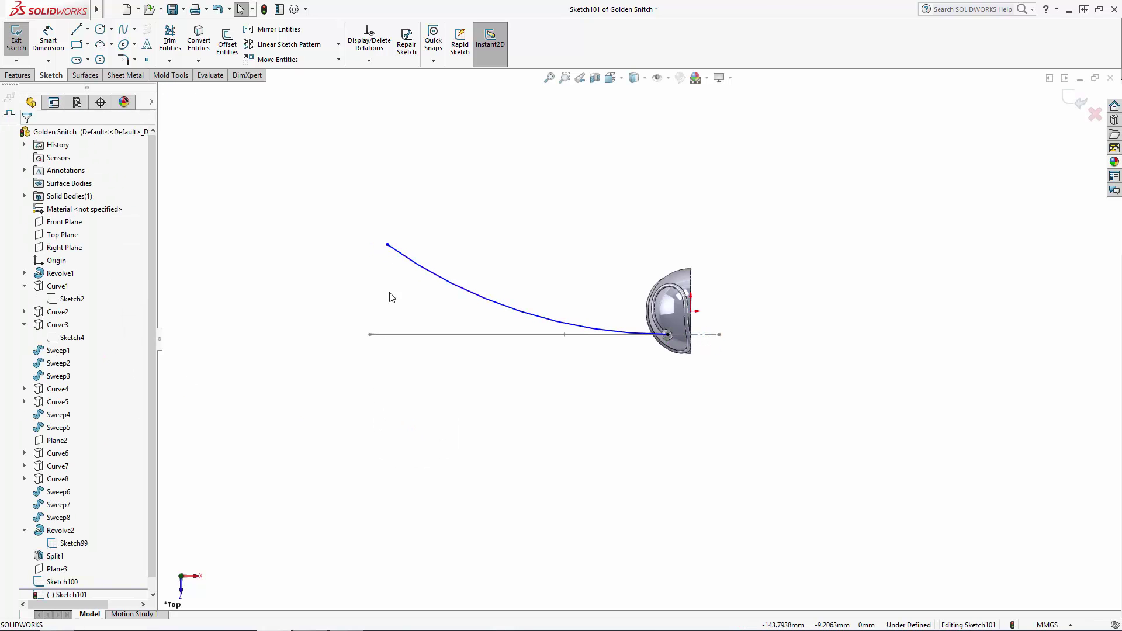
- Add a Vertical relation between the new arc's free end and the free end of the first arc's sketch
{"action": "left_click", "coordinate": [387, 245]}
{"action": "scroll", "coordinate": [388, 248], "scroll_direction": "down", "scroll_amount": 5}
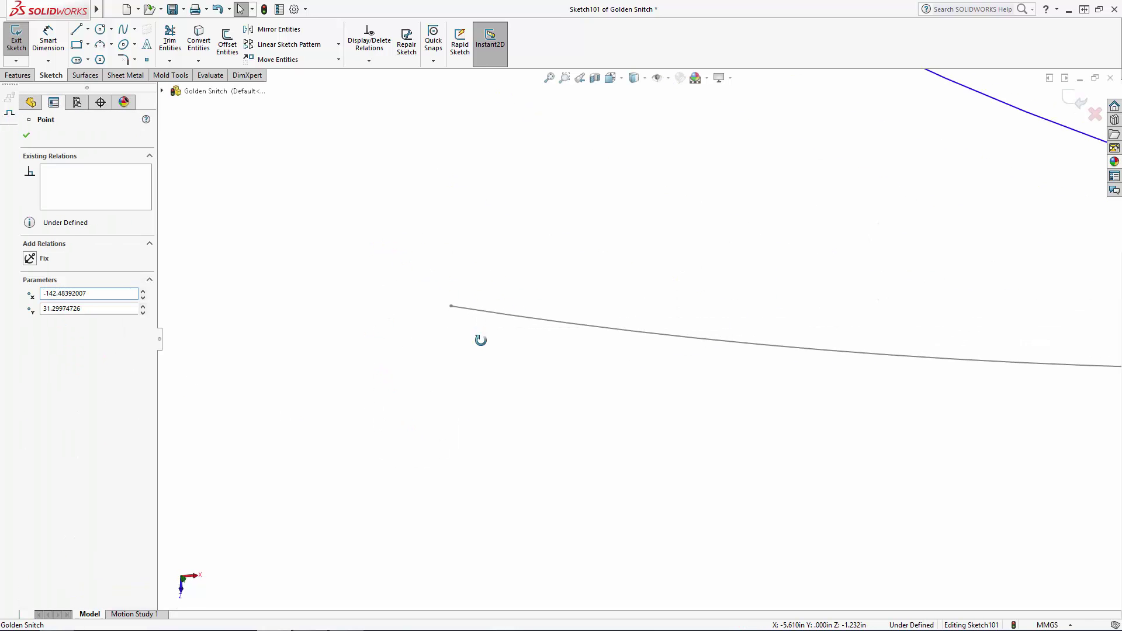
{"action": "left_click", "coordinate": [464, 318], "text": "ctrl"}
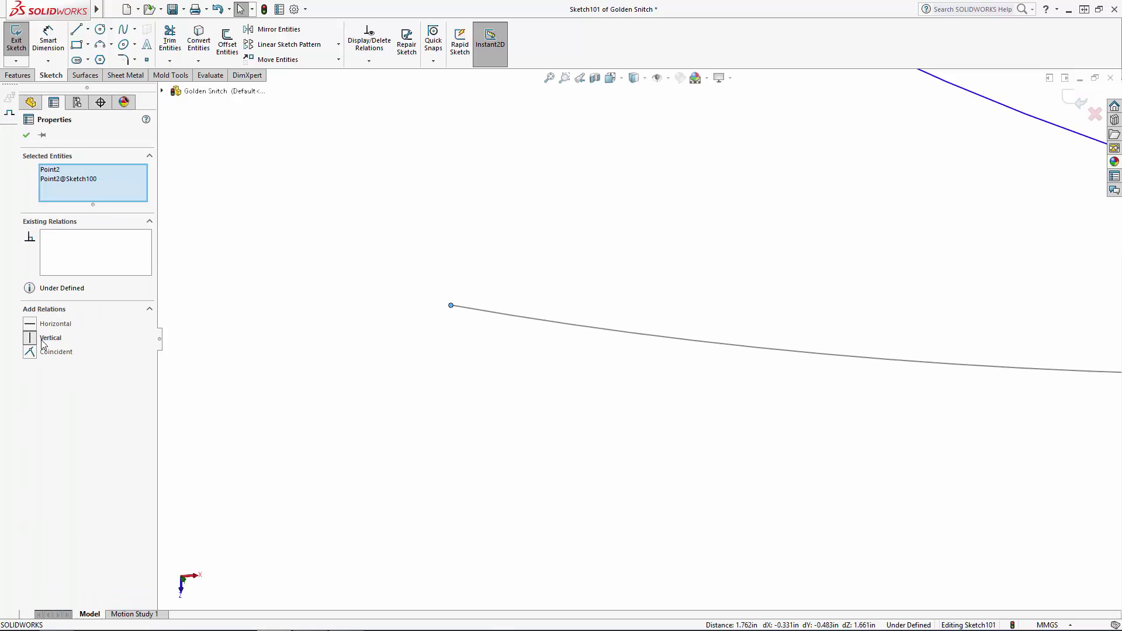
{"action": "left_click", "coordinate": [42, 341]}
{"action": "scroll", "coordinate": [619, 342], "scroll_direction": "up", "scroll_amount": 5}
- Dimension the distance from the arc's free end to the first arc's sketch line as 80 mm and exit the sketch
{"action": "left_click", "coordinate": [610, 79]}
{"action": "left_click", "coordinate": [676, 143]}
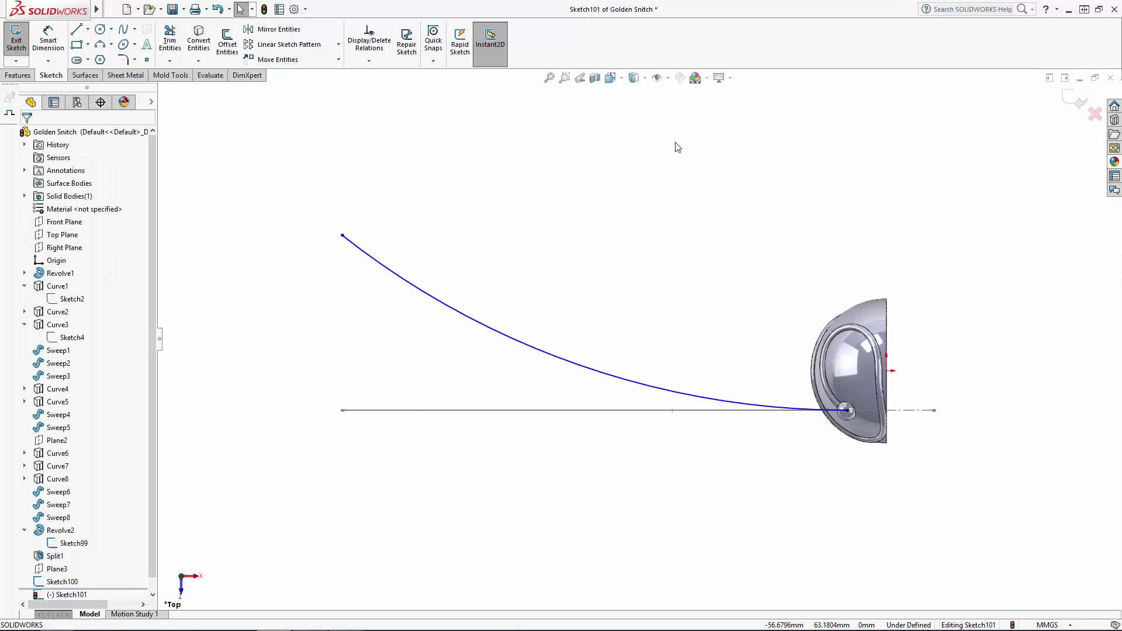
{"action": "left_click", "coordinate": [48, 41]}
{"action": "left_click", "coordinate": [416, 412]}
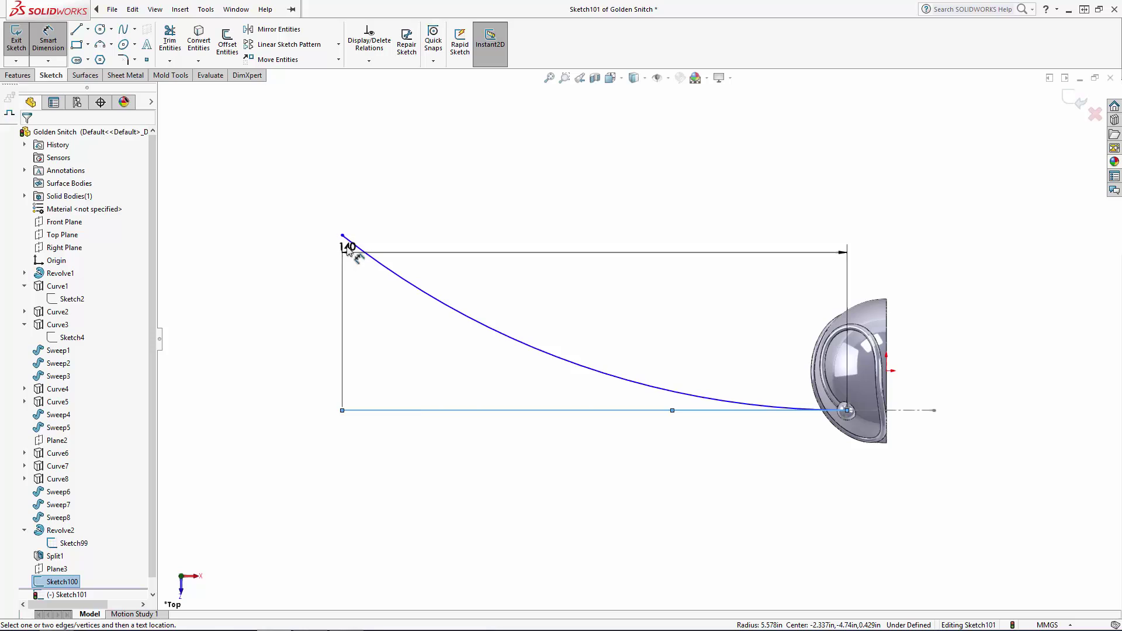
{"action": "left_click", "coordinate": [342, 236]}
{"action": "left_click", "coordinate": [286, 298]}
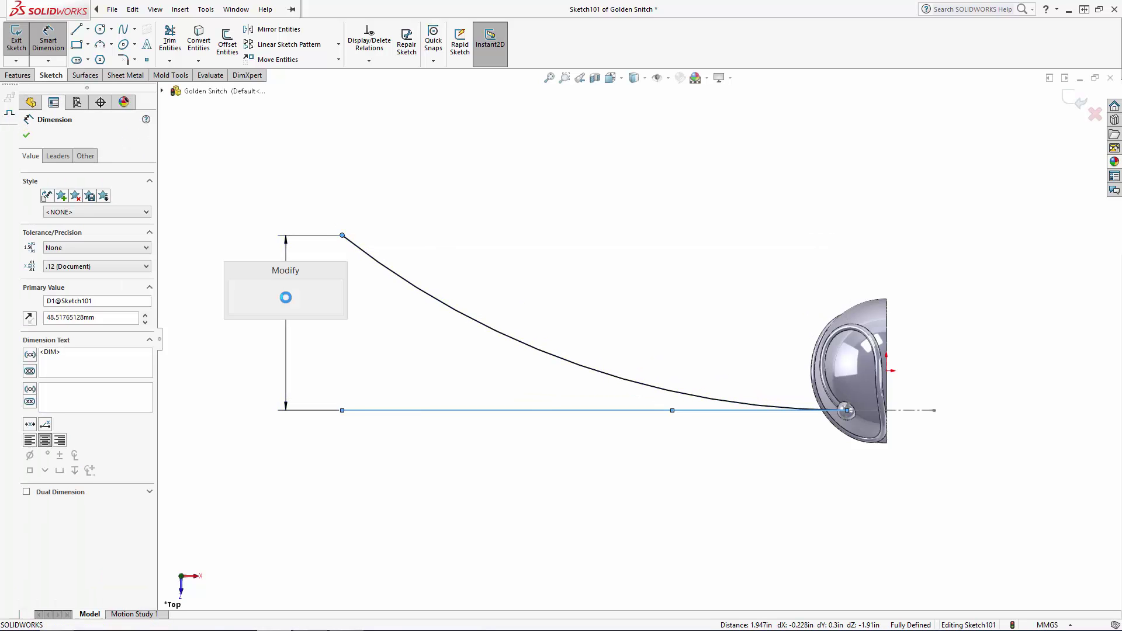
{"action": "key", "text": "Return"}
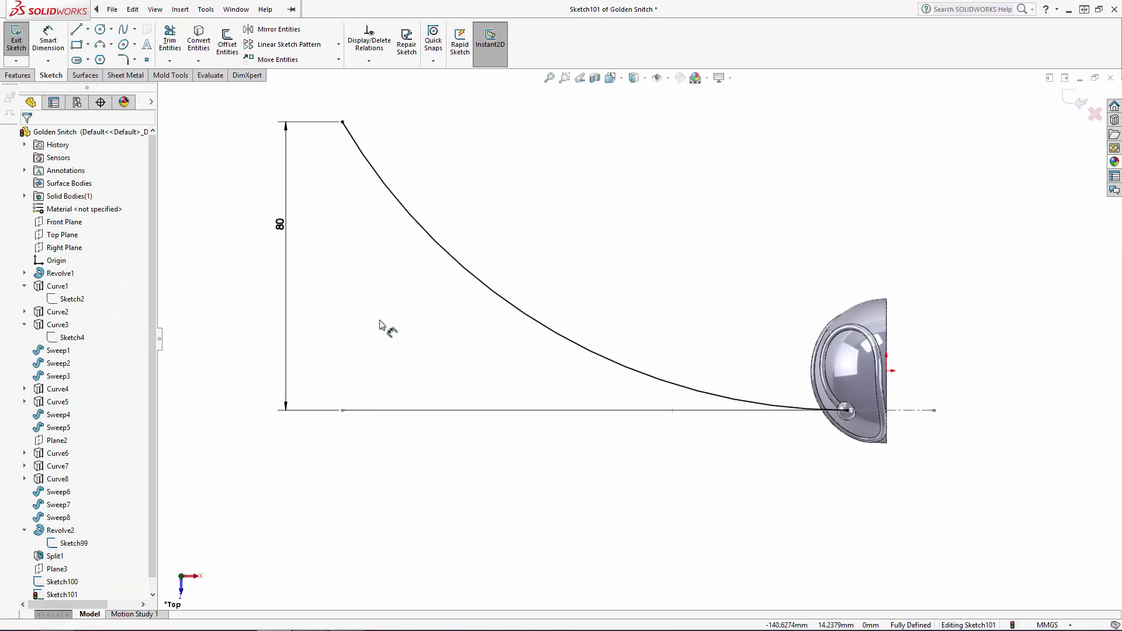
{"action": "key", "text": "Escape"}
{"action": "key", "text": "z"}
{"action": "key", "text": "z"}
{"action": "key", "text": "z"}
{"action": "key", "text": "ctrl+b"}
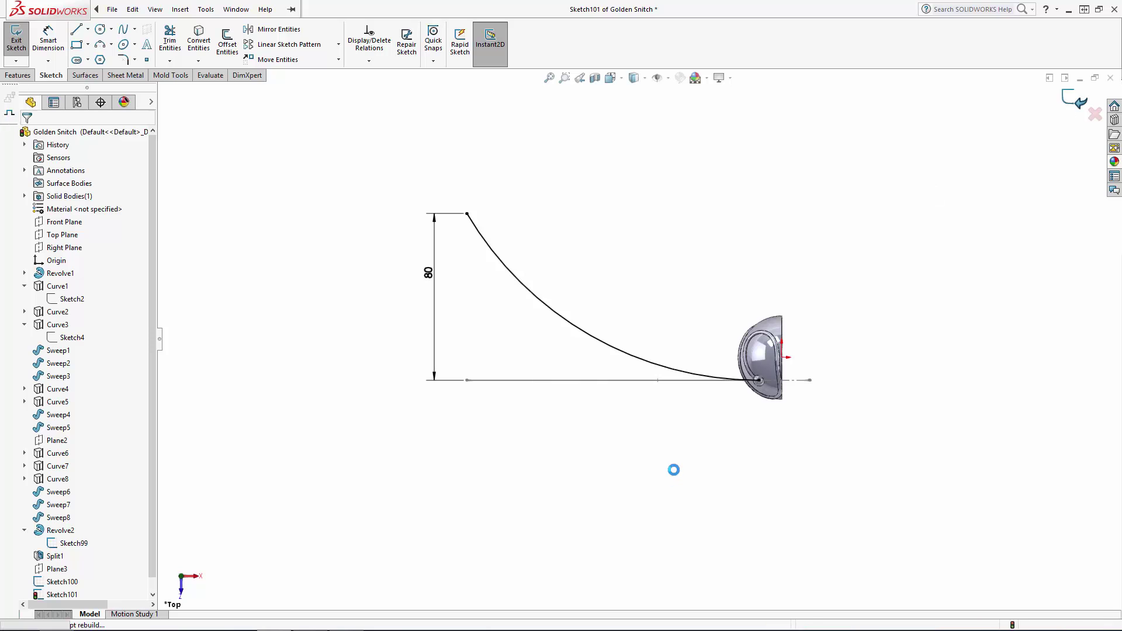
- Create a projected curve from the two arc sketches, using the Sketch on sketch projection type
{"action": "mouse_move", "coordinate": [649, 505]}
{"action": "middle_mouse_down"}
{"action": "mouse_move", "coordinate": [662, 326]}
{"action": "mouse_move", "coordinate": [769, 271]}
{"action": "mouse_move", "coordinate": [745, 380]}
{"action": "middle_mouse_up"}
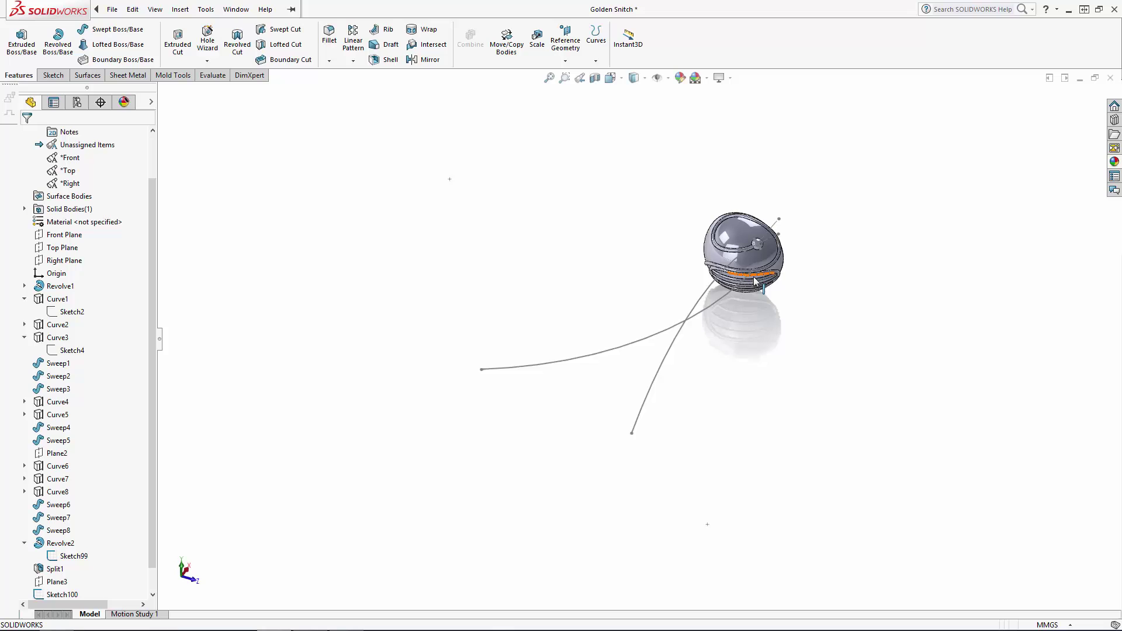
{"action": "scroll", "coordinate": [755, 280], "scroll_direction": "down", "scroll_amount": 2}
{"action": "left_click", "coordinate": [597, 42]}
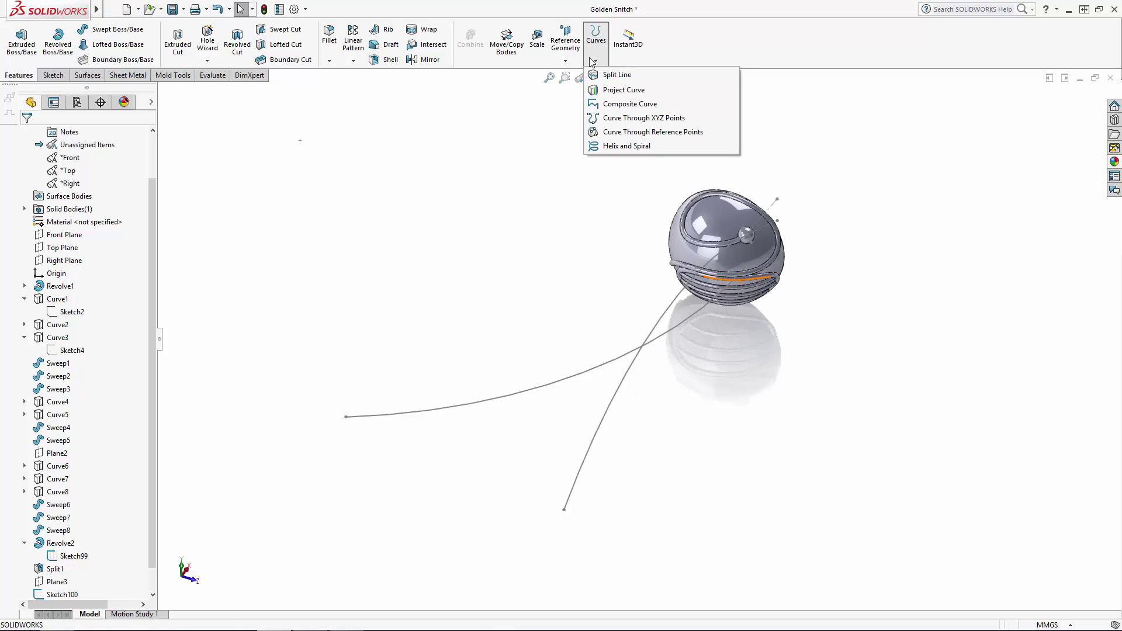
{"action": "left_click", "coordinate": [634, 91]}
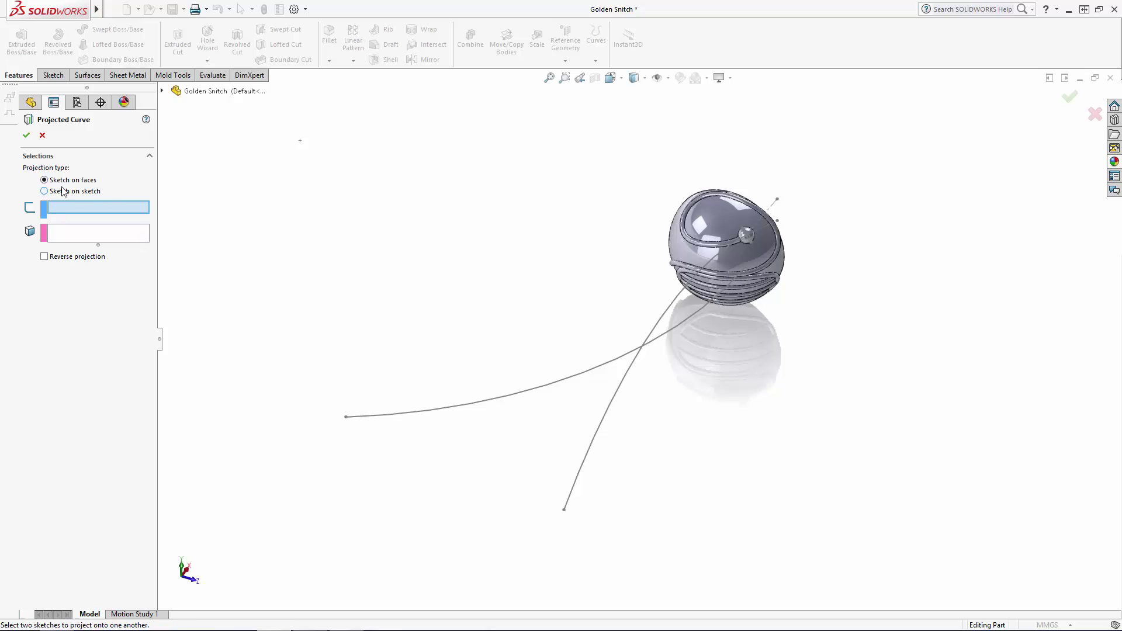
{"action": "left_click", "coordinate": [44, 191]}
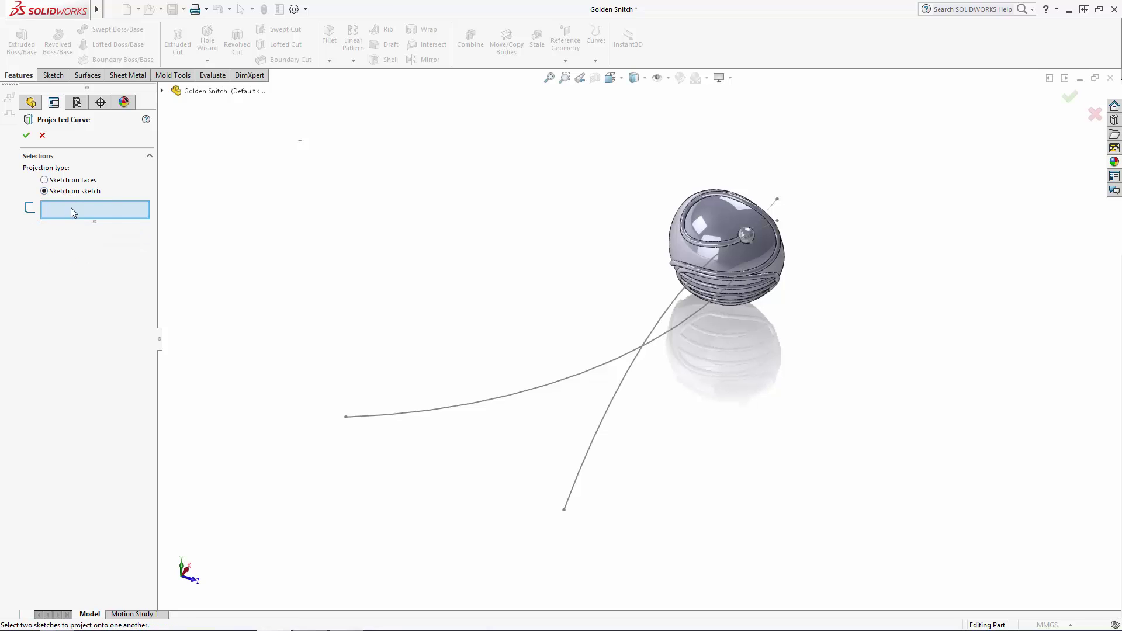
{"action": "left_click", "coordinate": [594, 445]}
{"action": "left_click", "coordinate": [501, 403]}
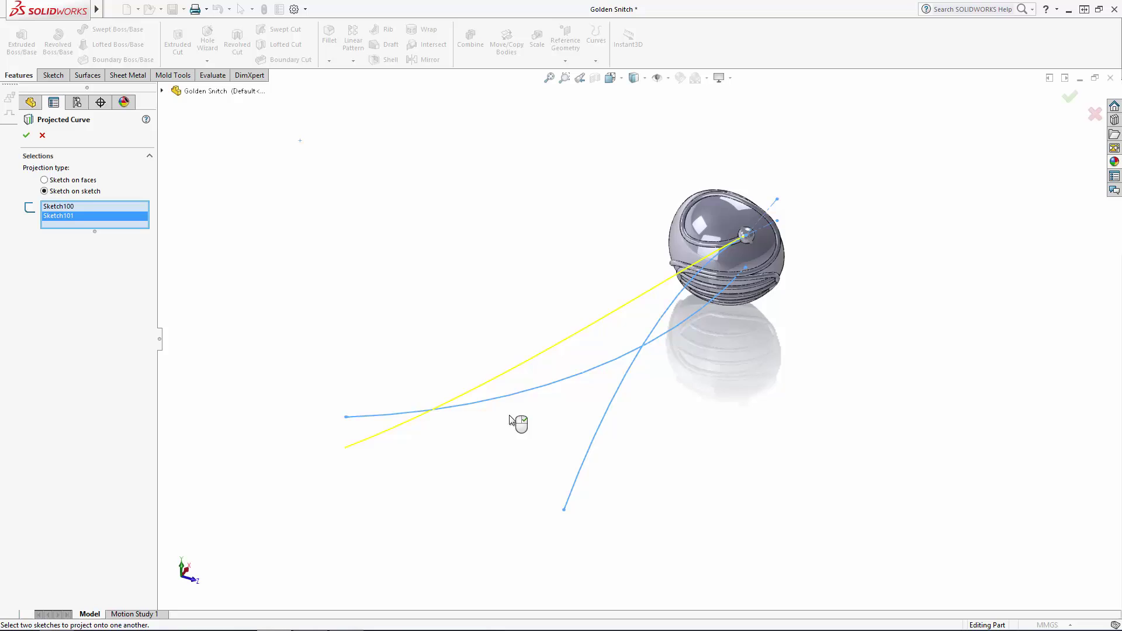
{"action": "middle_click_drag", "start_coordinate": [511, 419], "coordinate": [514, 351]}
{"action": "left_click", "coordinate": [1070, 97]}
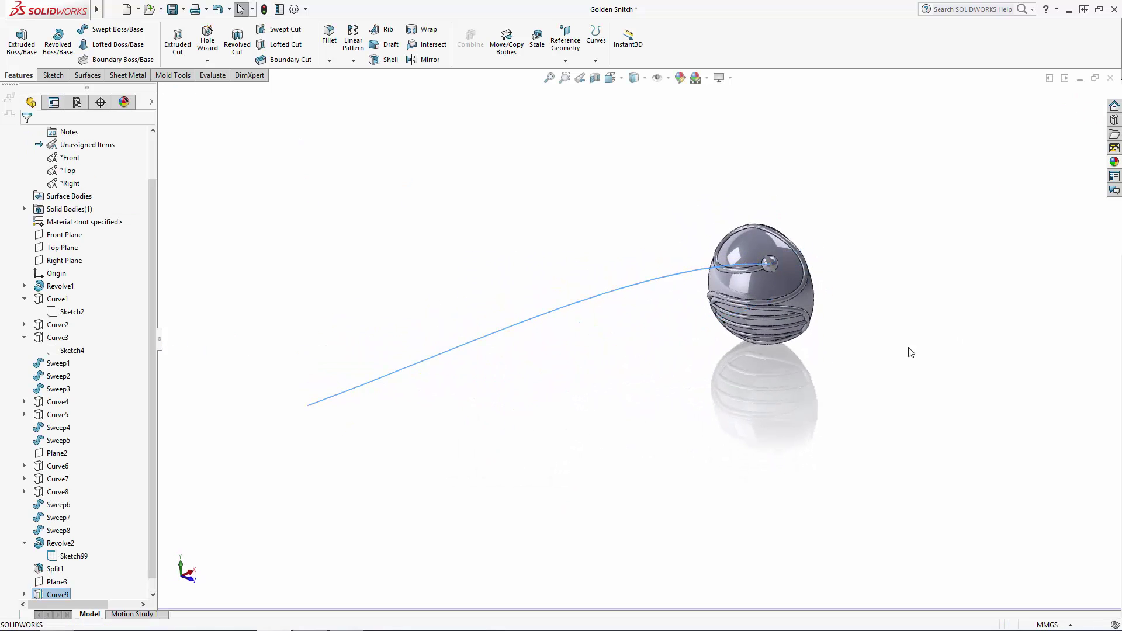
{"action": "left_click", "coordinate": [674, 374]}
- Sweep a 1.5 mm circular profile along the projected curve as a separate body, with Merge result off
{"action": "mouse_move", "coordinate": [674, 374]}
{"action": "middle_mouse_down"}
{"action": "mouse_move", "coordinate": [789, 265]}
{"action": "mouse_move", "coordinate": [763, 258]}
{"action": "mouse_move", "coordinate": [637, 409]}
{"action": "mouse_move", "coordinate": [659, 363]}
{"action": "middle_mouse_up"}
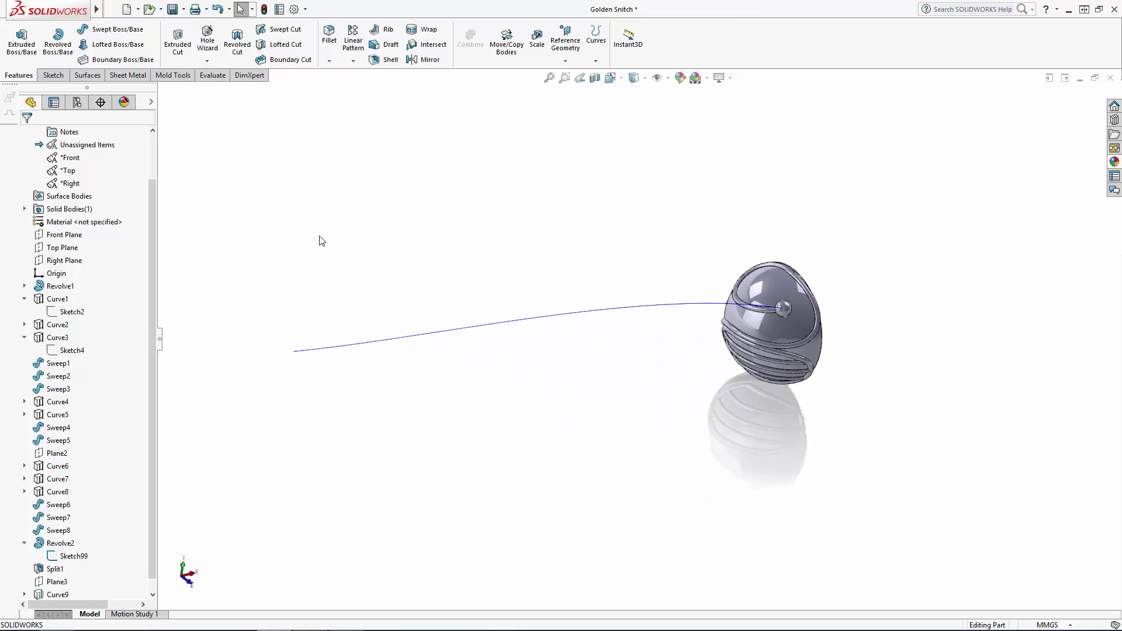
{"action": "left_click", "coordinate": [117, 29]}
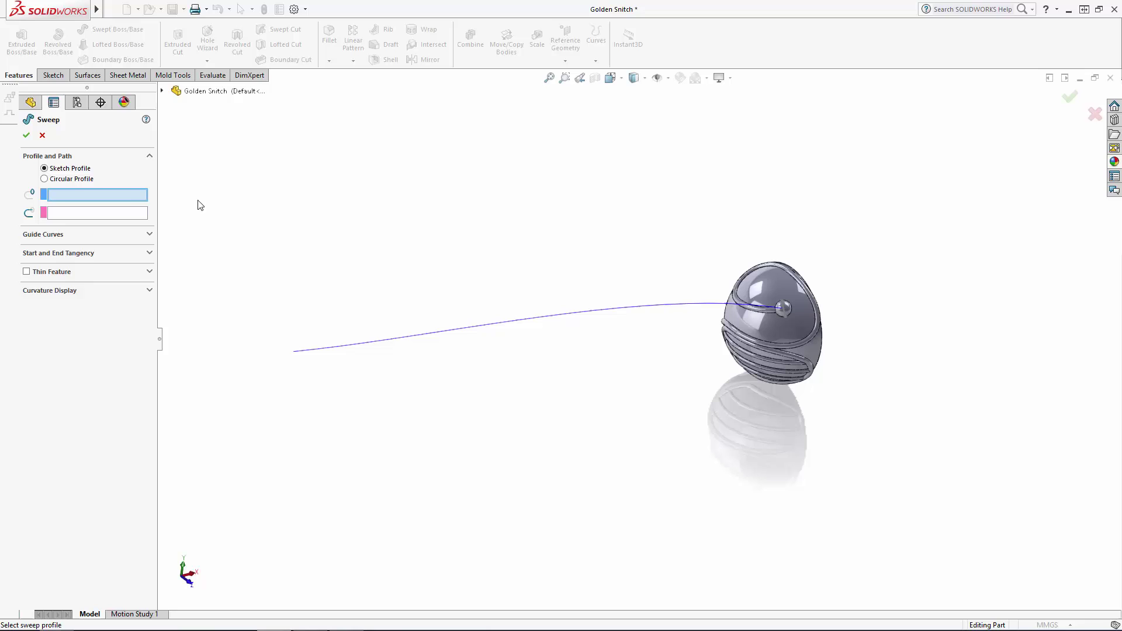
{"action": "left_click", "coordinate": [70, 179]}
{"action": "type", "text": "1.5000mm"}
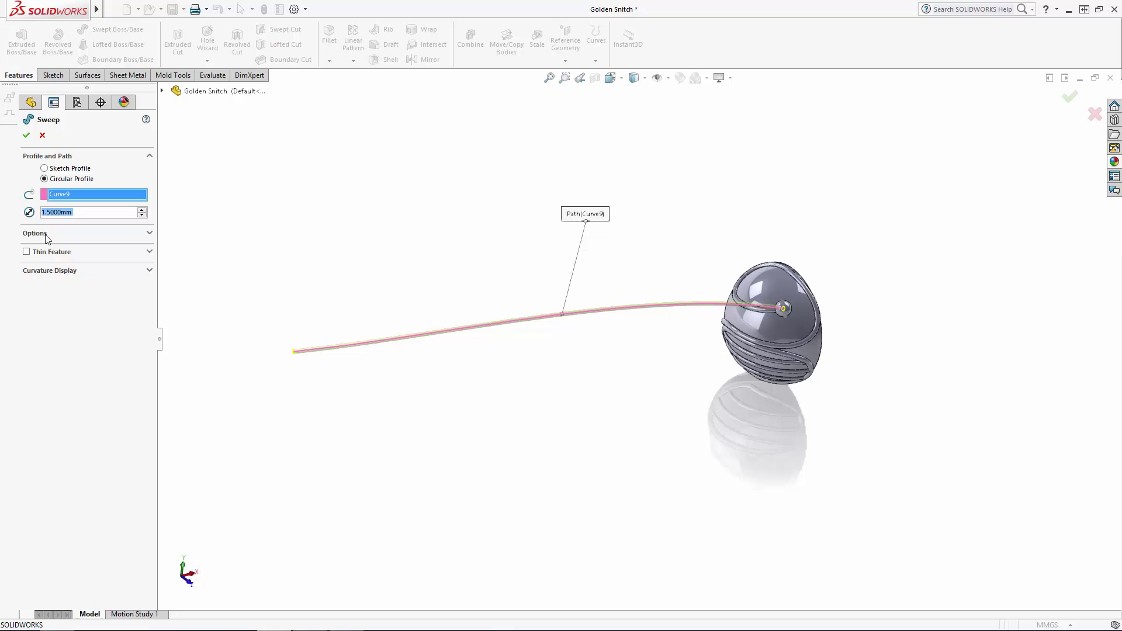
{"action": "left_click", "coordinate": [46, 235]}
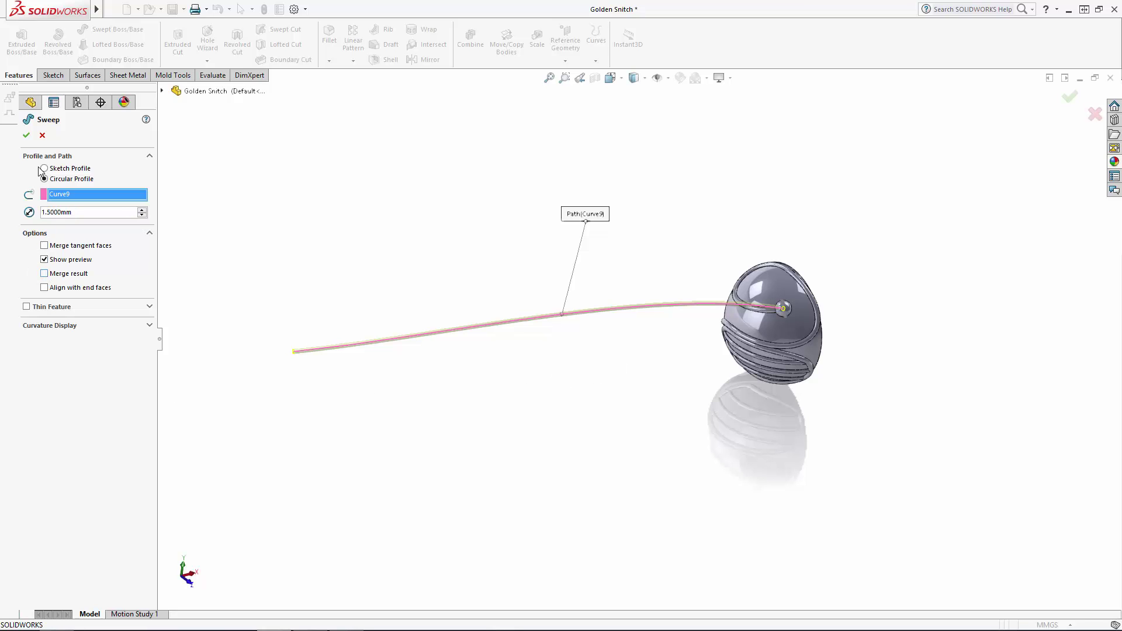
{"action": "key", "text": "Return"}
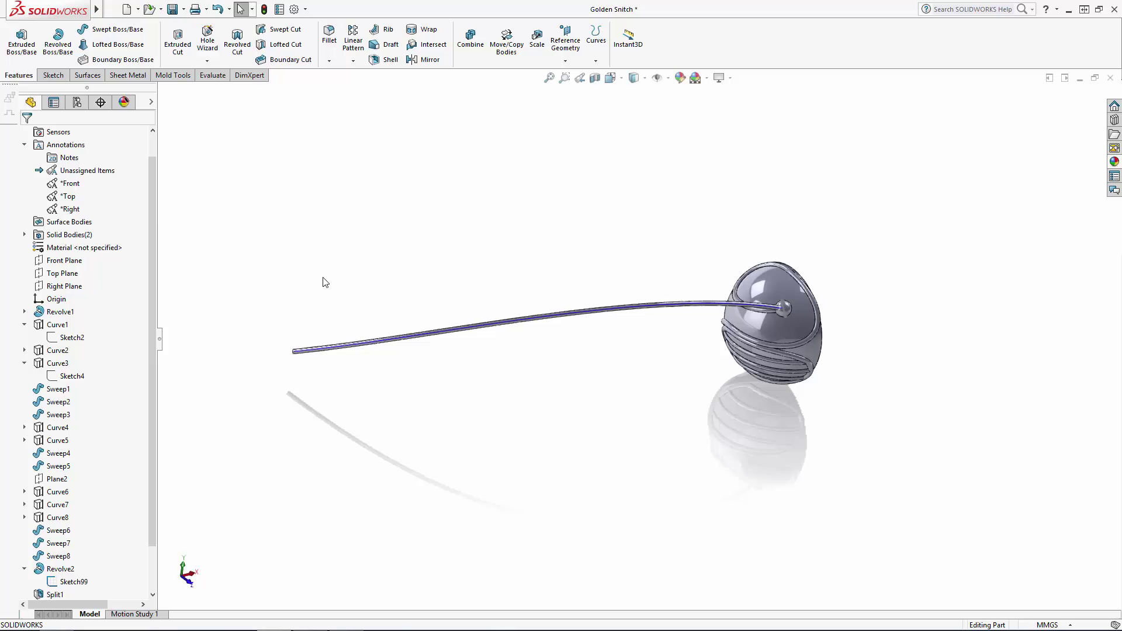
- Add a 4 mm elliptical dome to the end face at the free tip of the swept rod
{"action": "middle_click_drag", "start_coordinate": [265, 283], "coordinate": [531, 343]}
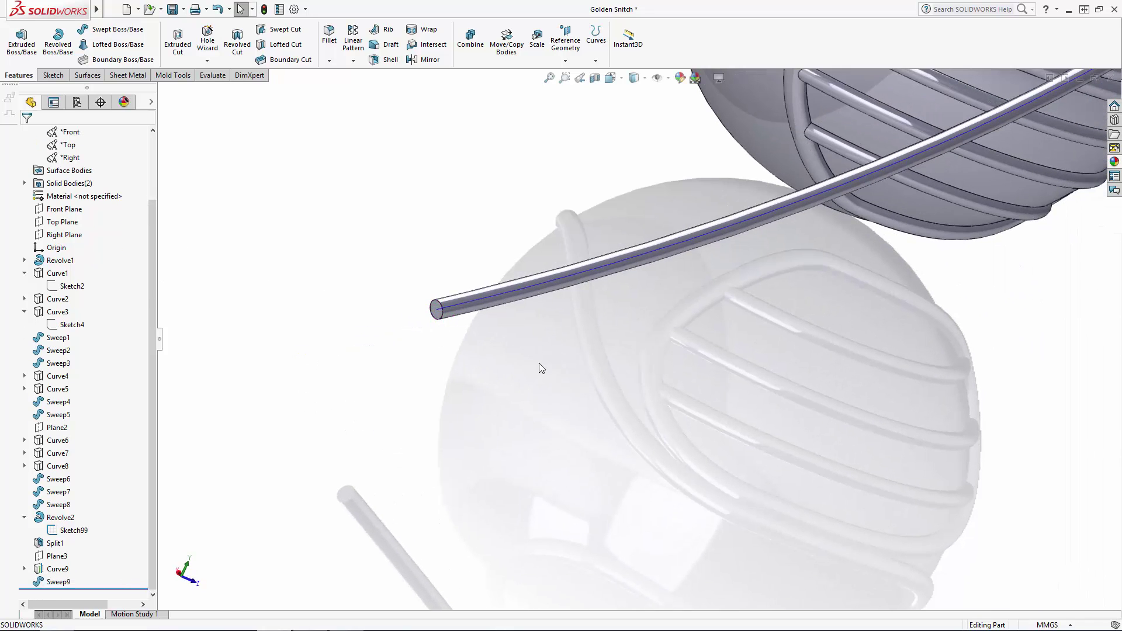
{"action": "left_click", "coordinate": [112, 9]}
{"action": "mouse_move", "coordinate": [180, 10]}
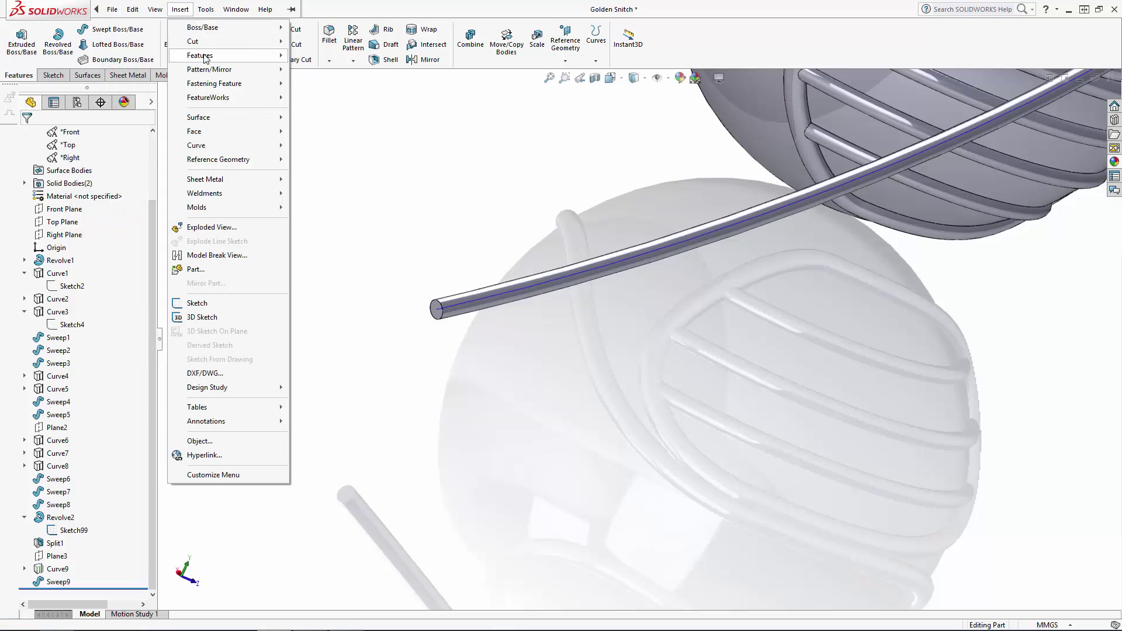
{"action": "mouse_move", "coordinate": [205, 55]}
{"action": "left_click", "coordinate": [89, 212]}
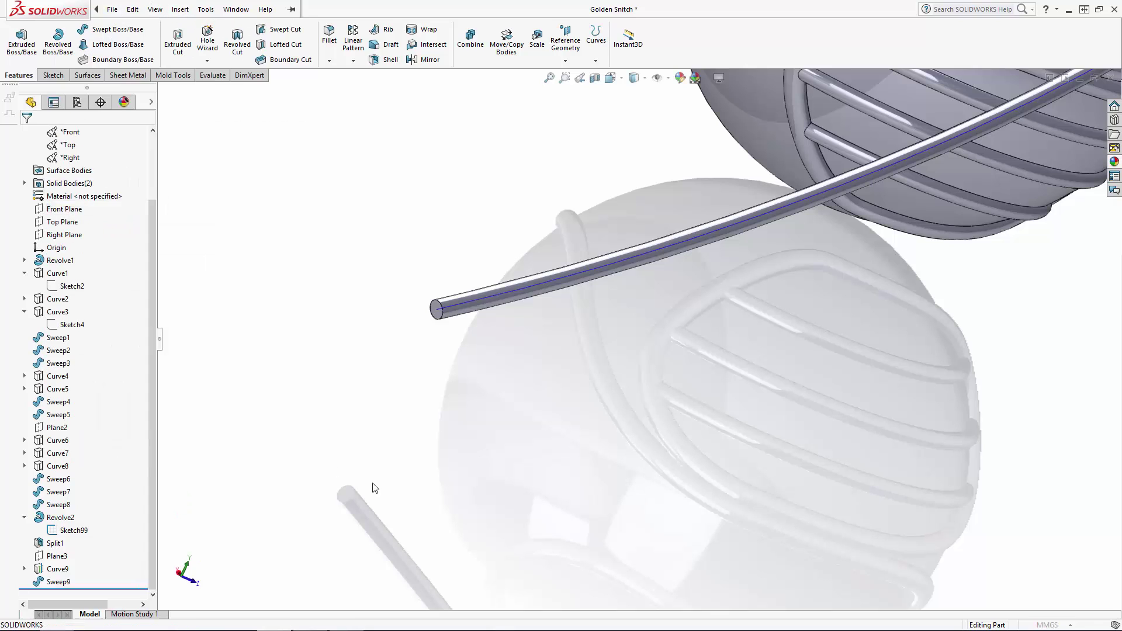
{"action": "left_click", "coordinate": [436, 316]}
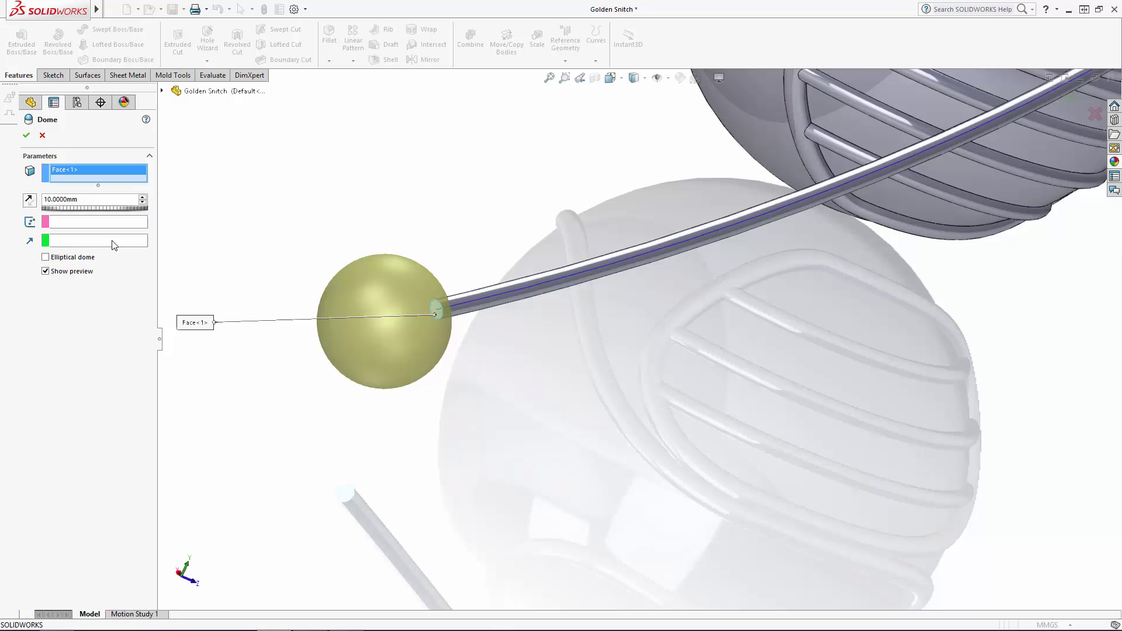
{"action": "left_click", "coordinate": [45, 257]}
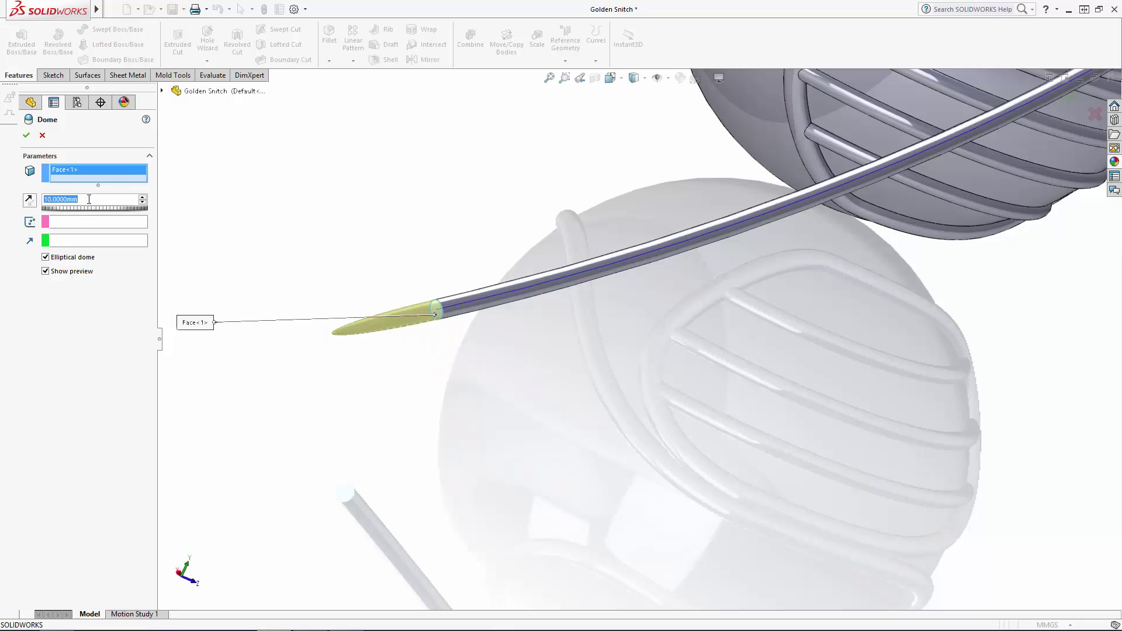
{"action": "type", "text": "4"}
{"action": "key", "text": "Return"}
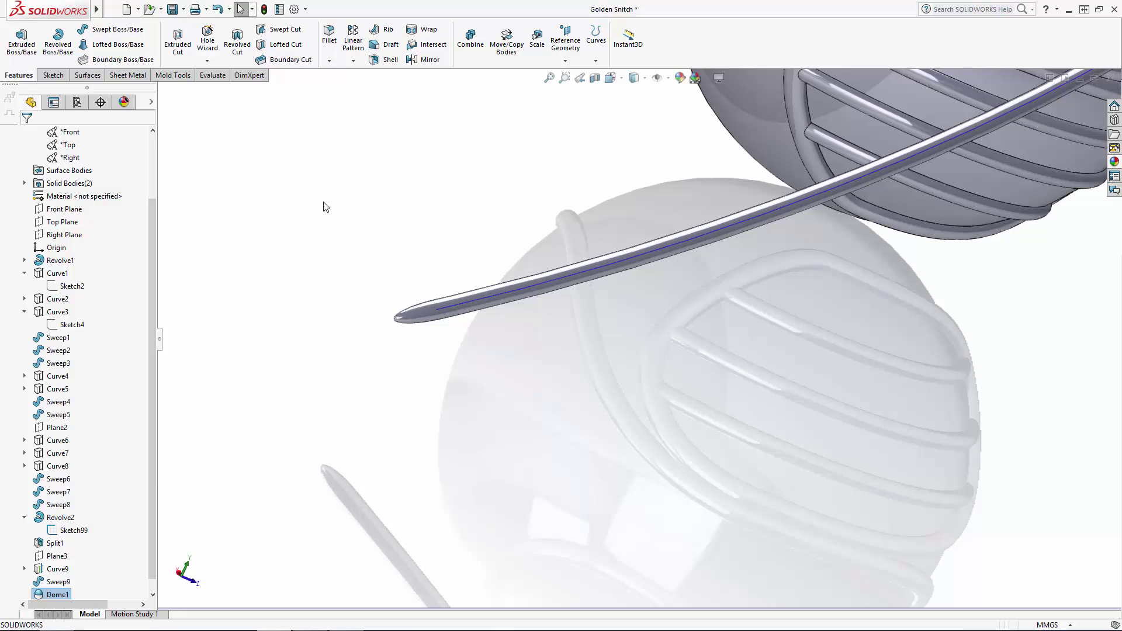
- Start a new sketch on the Front Plane
{"action": "scroll", "coordinate": [380, 245], "scroll_direction": "up", "scroll_amount": 6}
{"action": "middle_click_drag", "start_coordinate": [543, 276], "coordinate": [452, 238]}
{"action": "key", "text": "f"}
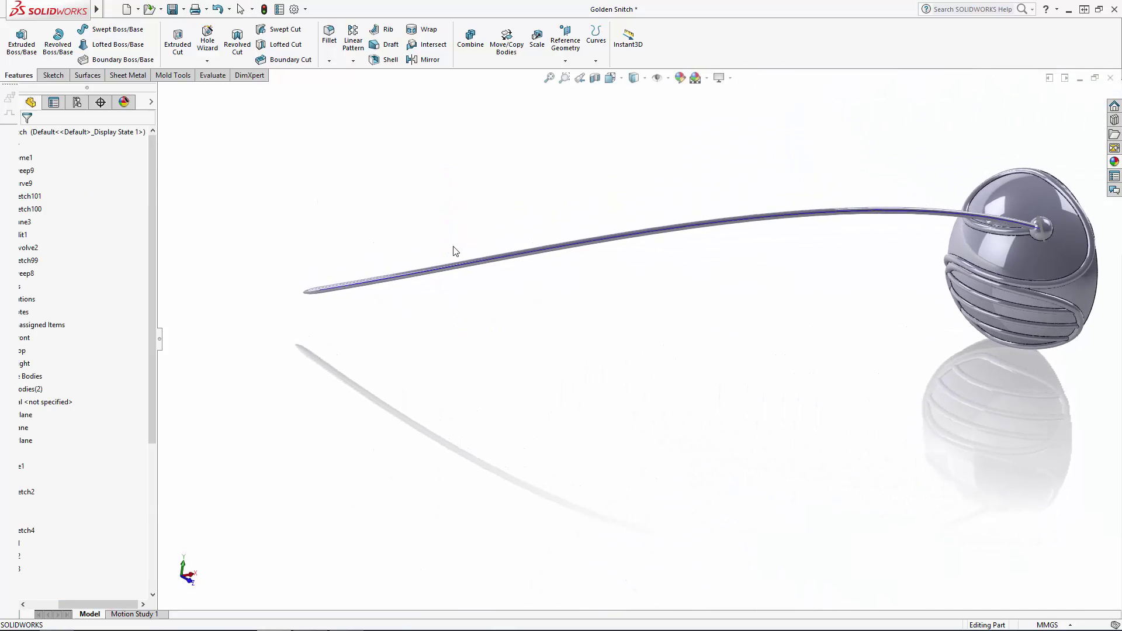
{"action": "left_click_drag", "start_coordinate": [115, 606], "coordinate": [79, 606]}
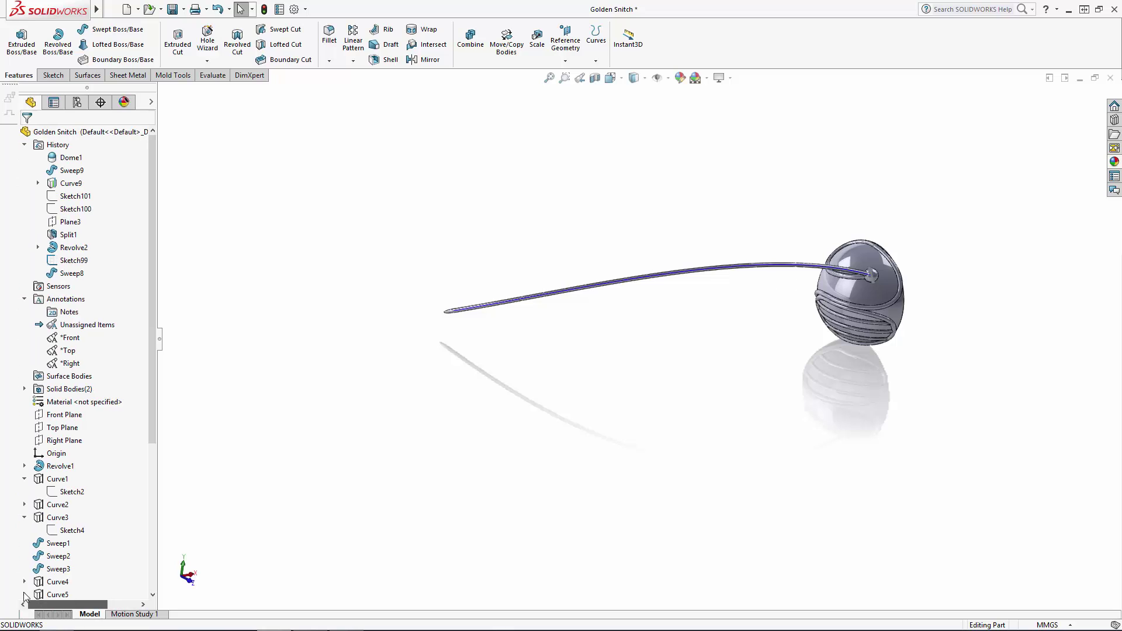
{"action": "left_click", "coordinate": [69, 417]}
{"action": "left_click", "coordinate": [74, 398]}
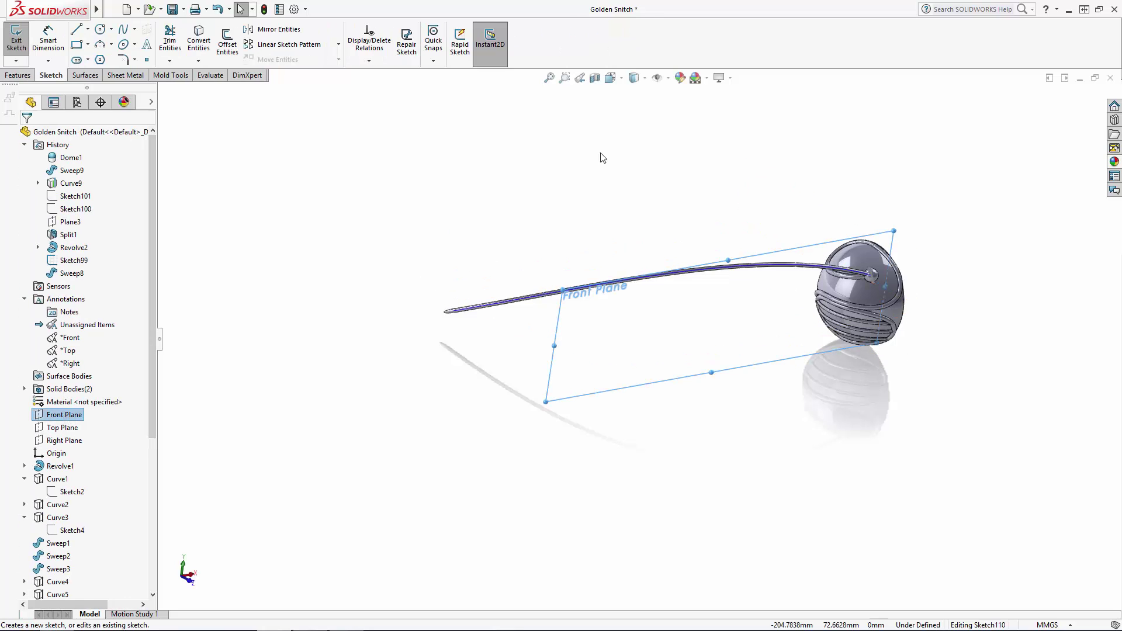
{"action": "left_click", "coordinate": [633, 78]}
{"action": "left_click", "coordinate": [677, 138]}
{"action": "left_click", "coordinate": [897, 456]}
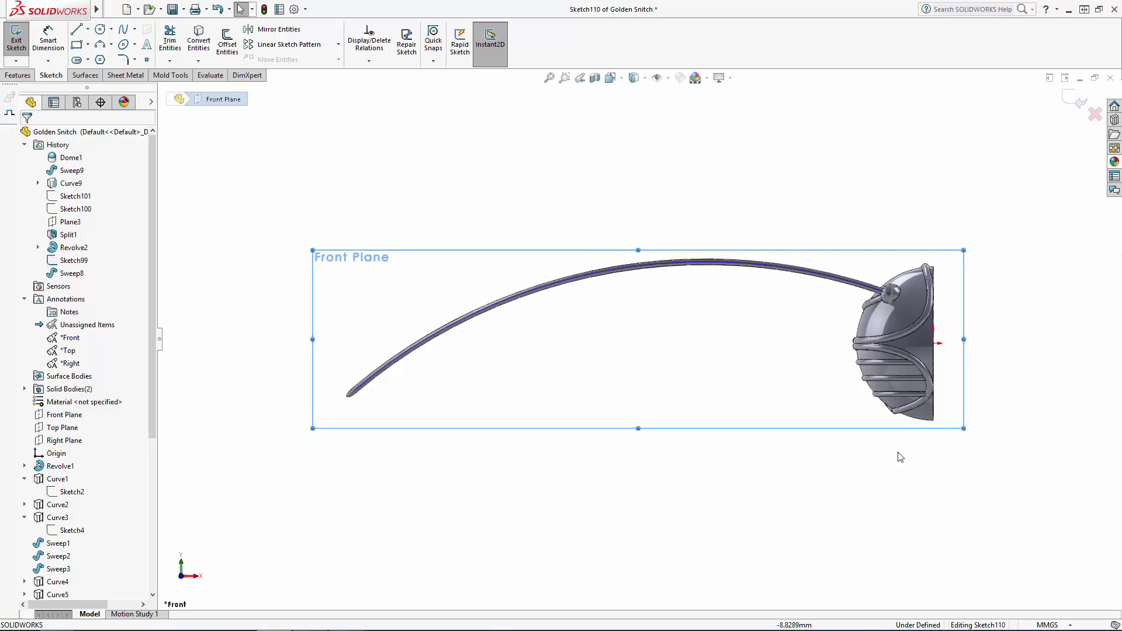
- Sketch a vertical line about 28.5 mm down from the rod near the small sphere, a short horizontal base, and a parallel line about 25.9 mm up
{"action": "scroll", "coordinate": [897, 456], "scroll_direction": "down", "scroll_amount": 6}
{"action": "scroll", "coordinate": [632, 351], "scroll_direction": "up", "scroll_amount": 1}
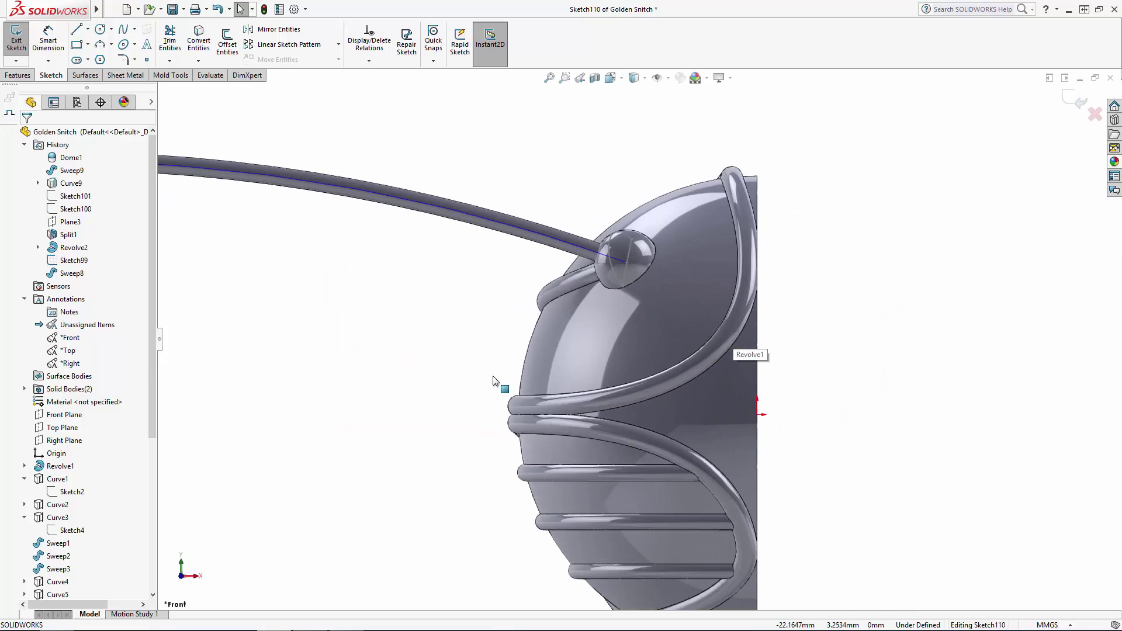
{"action": "left_click", "coordinate": [75, 30]}
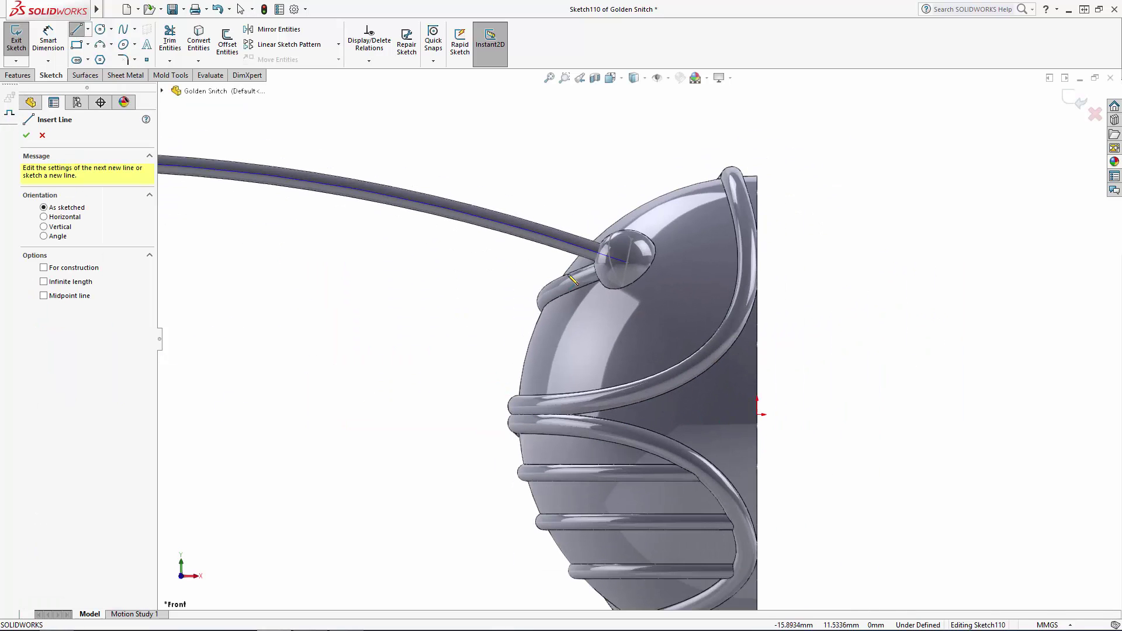
{"action": "left_click", "coordinate": [549, 238]}
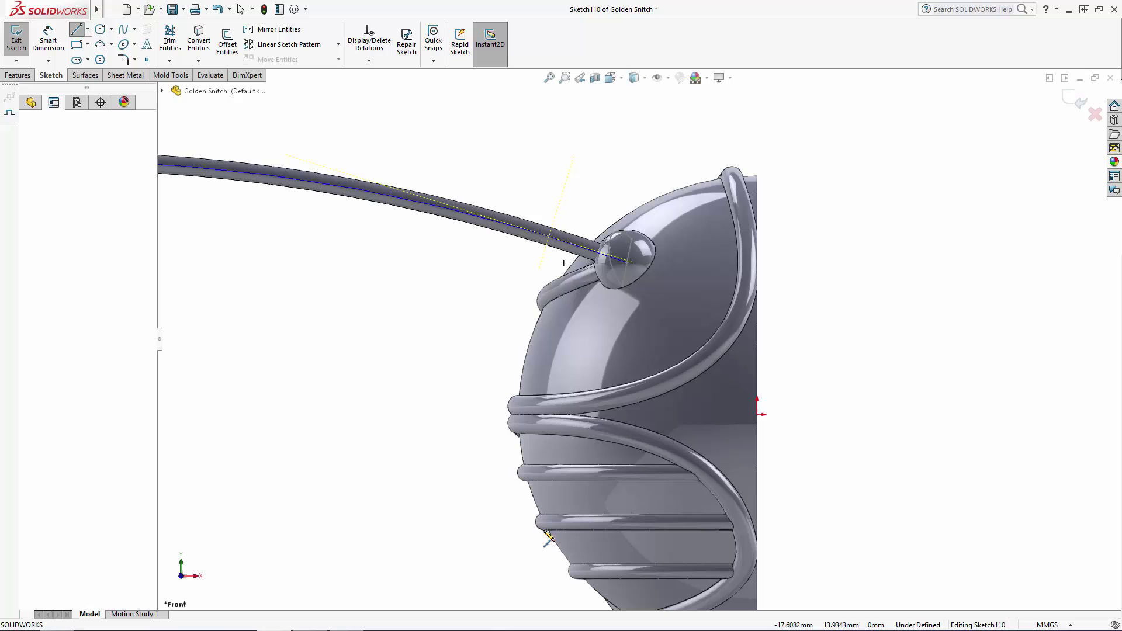
{"action": "left_click", "coordinate": [549, 576]}
{"action": "left_click", "coordinate": [528, 577]}
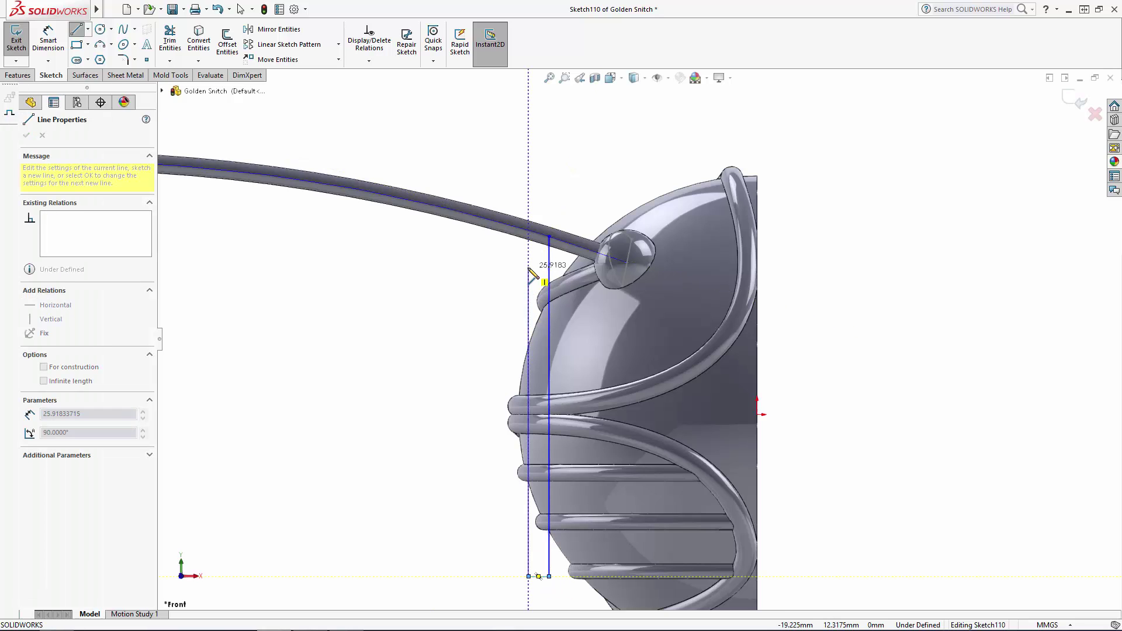
{"action": "double_click", "coordinate": [528, 269]}
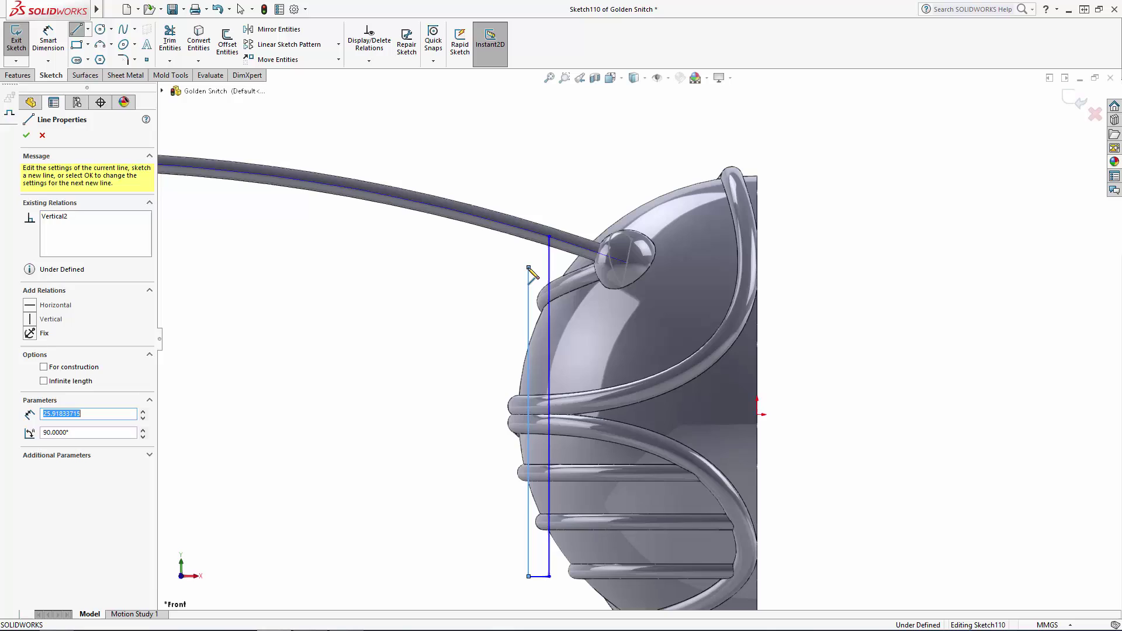
{"action": "key", "text": "Escape"}
- Sketch a three-point arc from the shorter vertical line's upper end to the rod's curve, close beside the longer line
{"action": "scroll", "coordinate": [531, 246], "scroll_direction": "down", "scroll_amount": 5}
{"action": "key", "text": "a"}
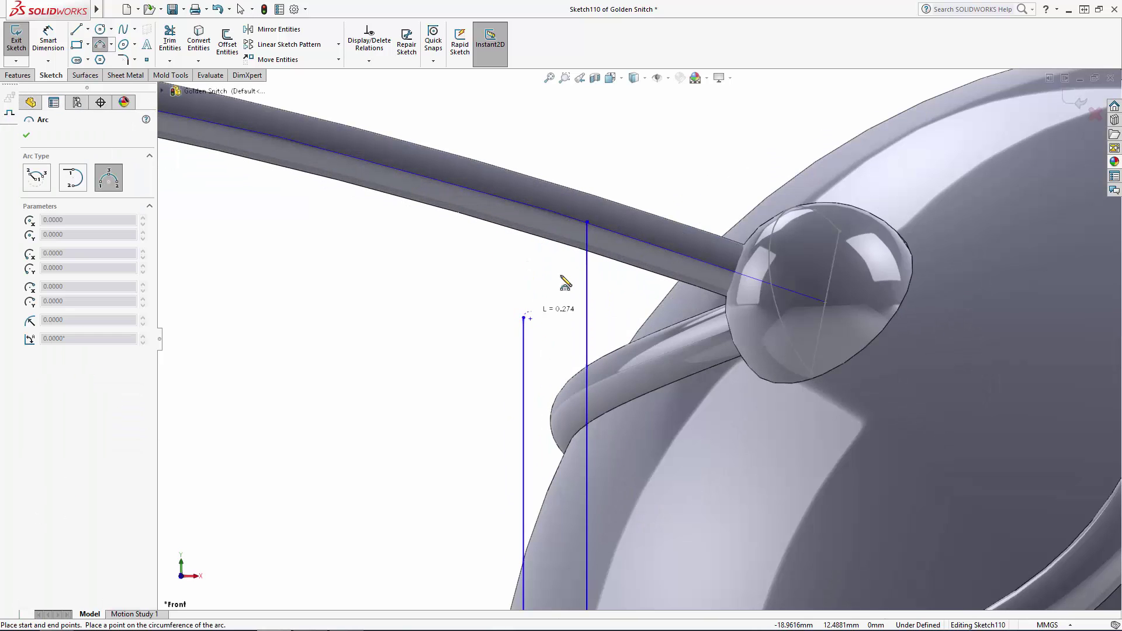
{"action": "left_click", "coordinate": [524, 318]}
{"action": "left_click", "coordinate": [570, 218]}
{"action": "left_click", "coordinate": [550, 289]}
{"action": "key", "text": "Escape"}
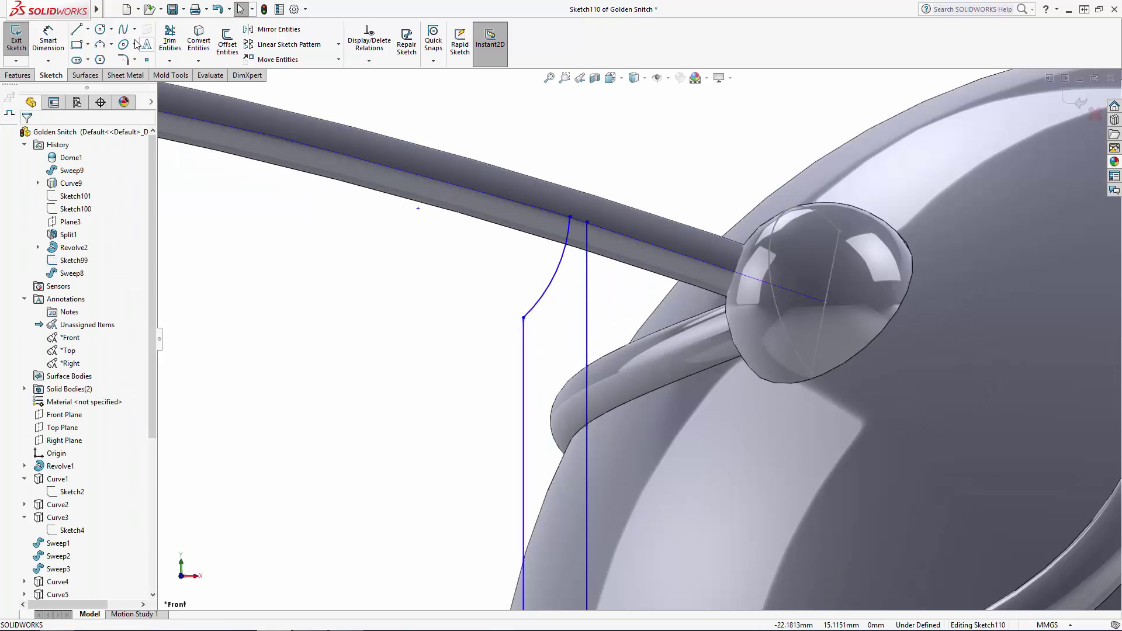
- Close the feather profile with a short line from the arc's upper end to the longer vertical line's upper end
{"action": "key", "text": "l"}
{"action": "left_click", "coordinate": [570, 218]}
{"action": "left_click", "coordinate": [587, 222]}
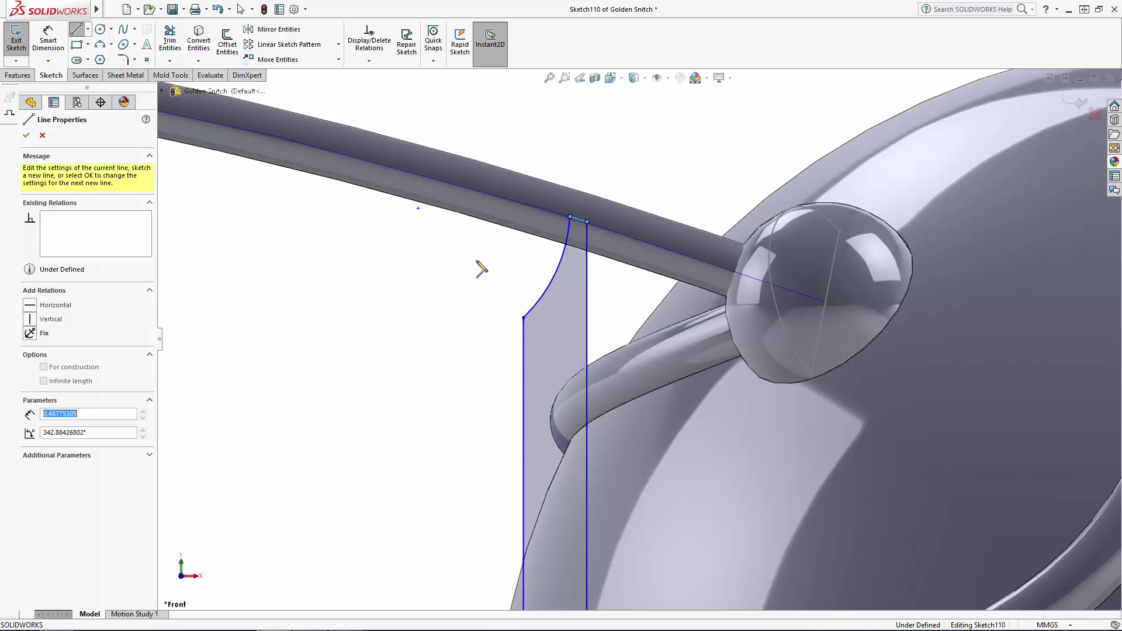
{"action": "key", "text": "Escape"}
- Dimension the distance between the feather's two vertical lines as 2 mm
{"action": "key", "text": "d"}
{"action": "left_click", "coordinate": [524, 371]}
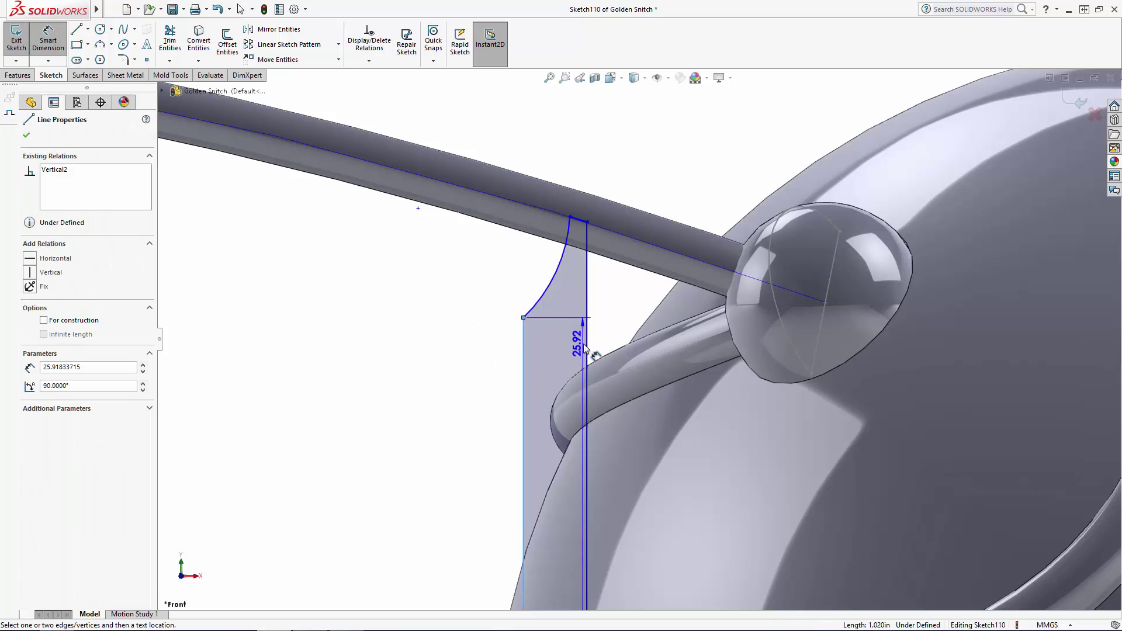
{"action": "left_click", "coordinate": [587, 349]}
{"action": "left_click", "coordinate": [443, 382]}
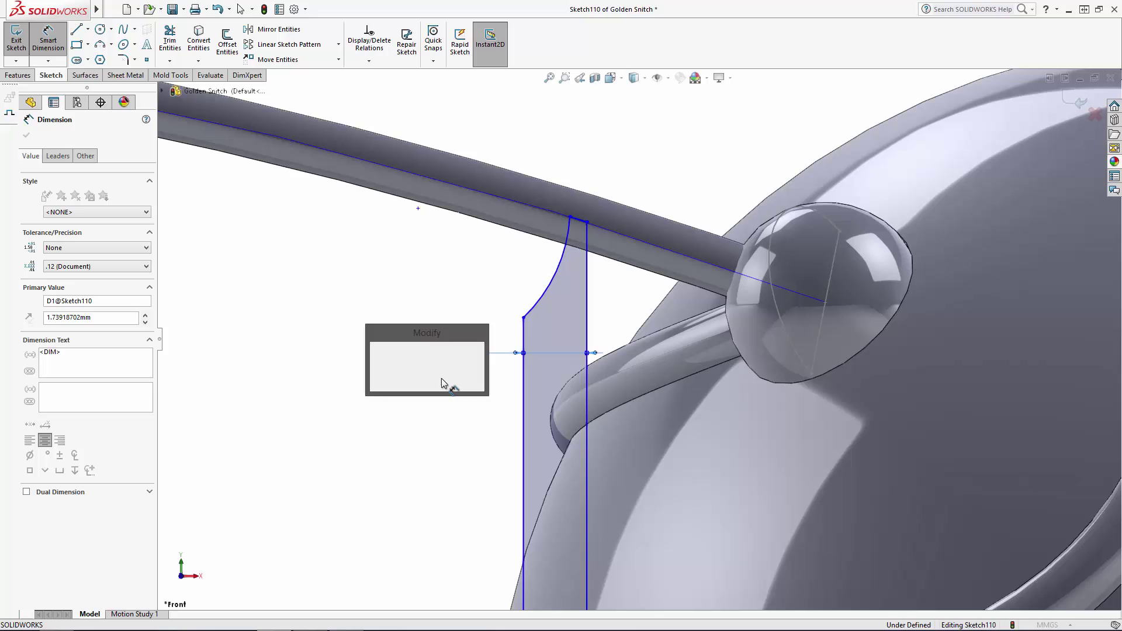
{"action": "key", "text": "Return"}
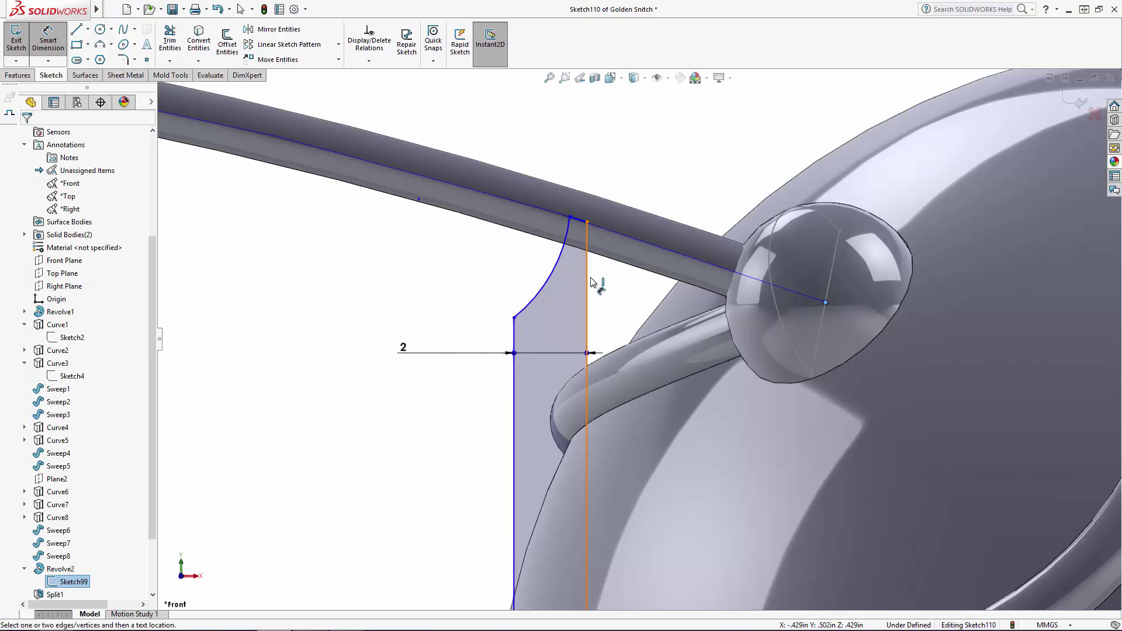
- Dimension the longer vertical line 5 mm horizontally from the small sphere's center
{"action": "left_click", "coordinate": [588, 281]}
{"action": "left_click", "coordinate": [826, 302]}
{"action": "left_click", "coordinate": [690, 161]}
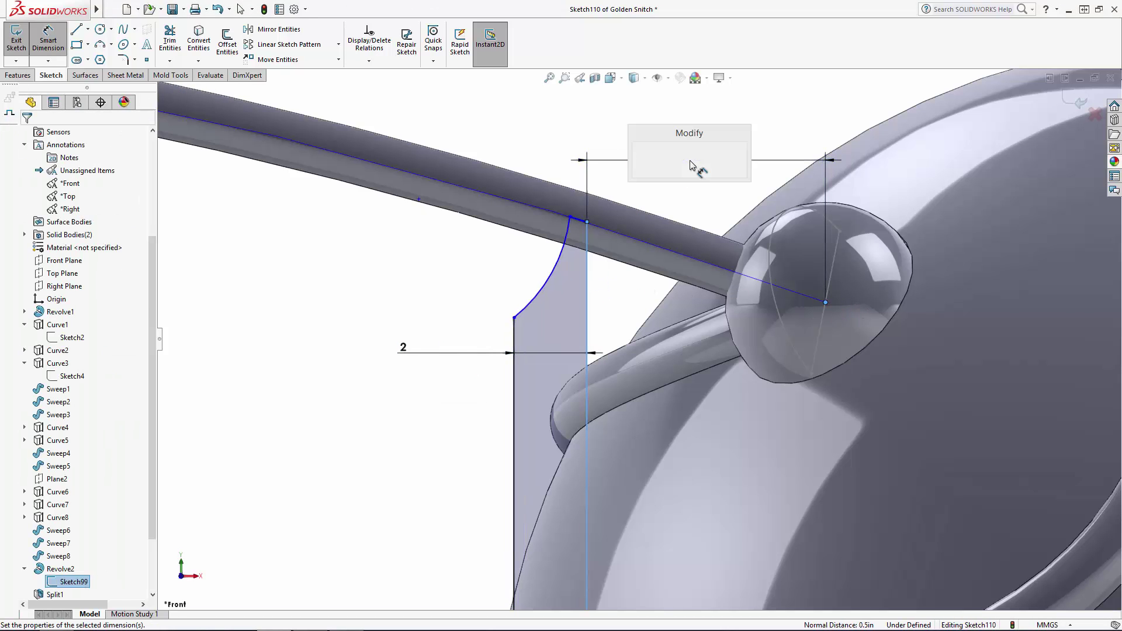
{"action": "type", "text": "5"}
{"action": "key", "text": "Return"}
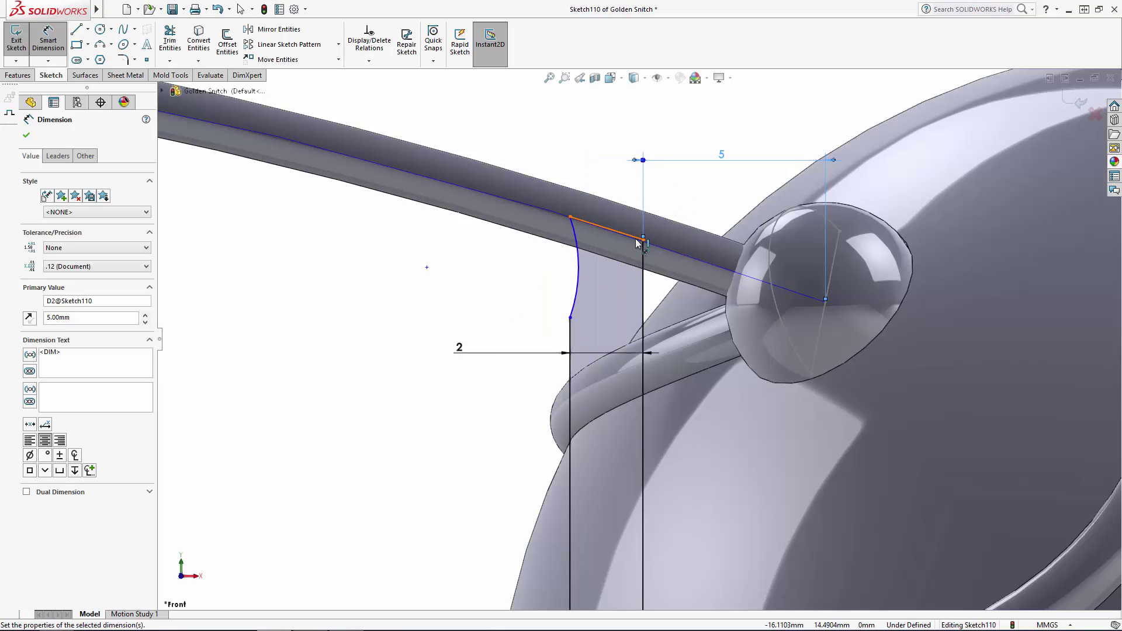
- Dimension the horizontal distance between the endpoints of the short closing line as 0.5 mm
{"action": "left_click", "coordinate": [643, 239]}
{"action": "left_click", "coordinate": [571, 217]}
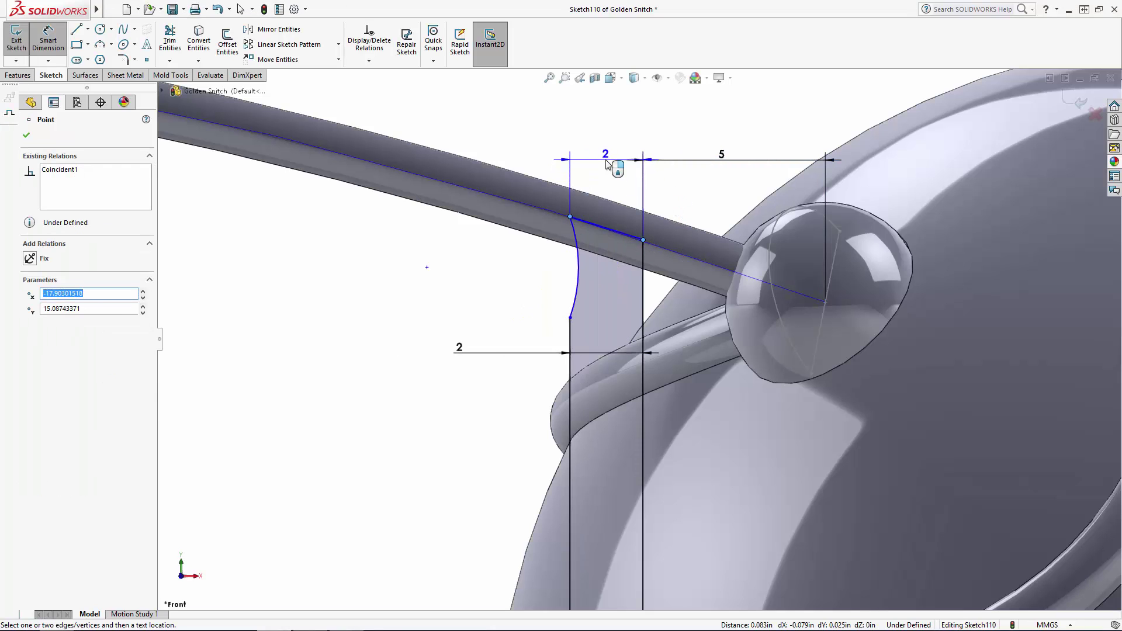
{"action": "left_click", "coordinate": [607, 164]}
{"action": "type", "text": "0.5"}
{"action": "key", "text": "Return"}
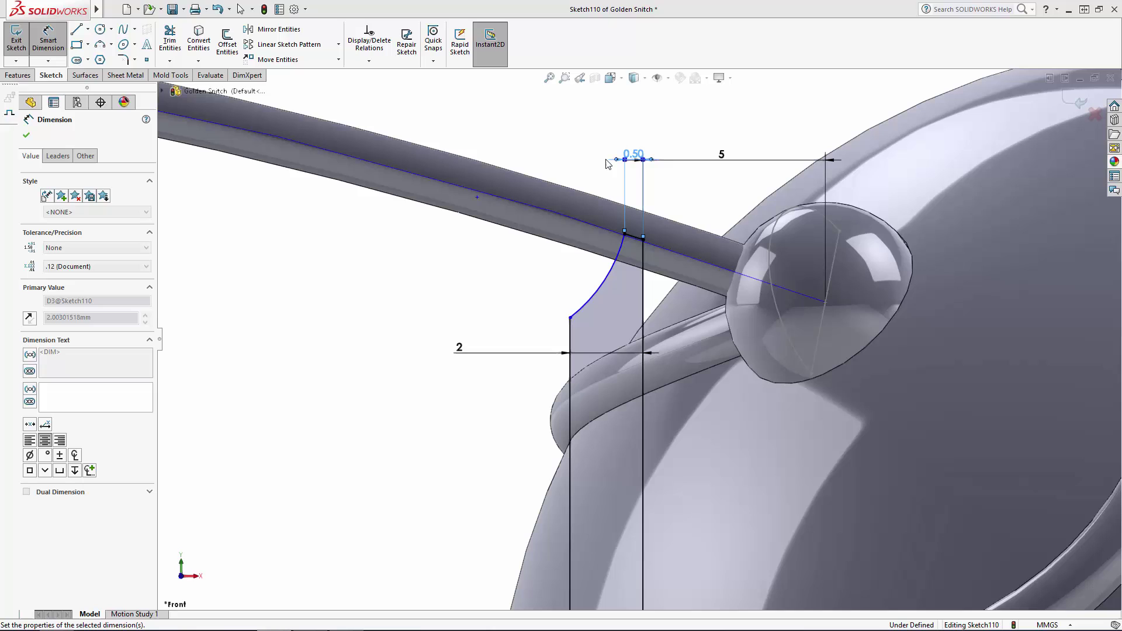
- Dimension the feather arc with a radius of 6 mm
{"action": "left_click", "coordinate": [597, 298]}
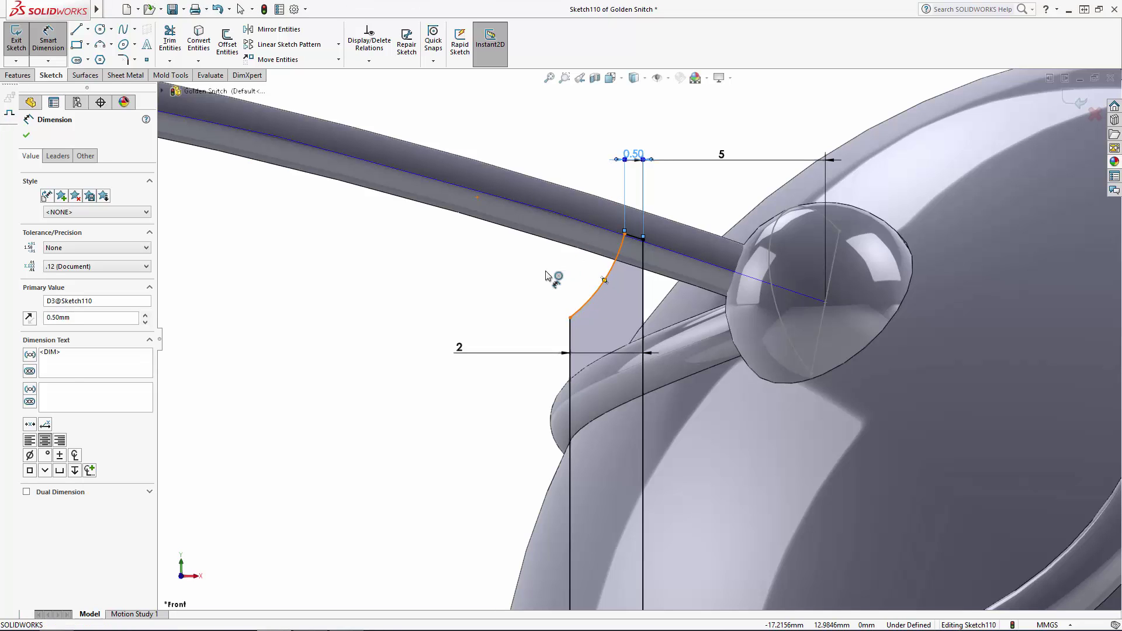
{"action": "left_click", "coordinate": [558, 266]}
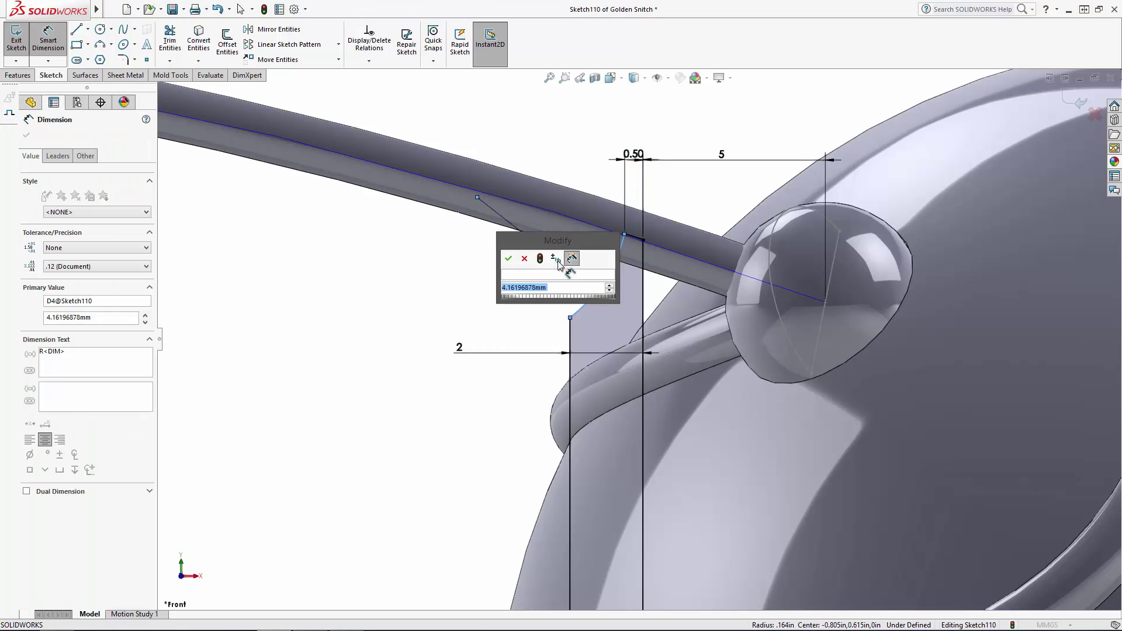
{"action": "type", "text": "6"}
{"action": "key", "text": "Return"}
{"action": "scroll", "coordinate": [444, 317], "scroll_direction": "up", "scroll_amount": 5}
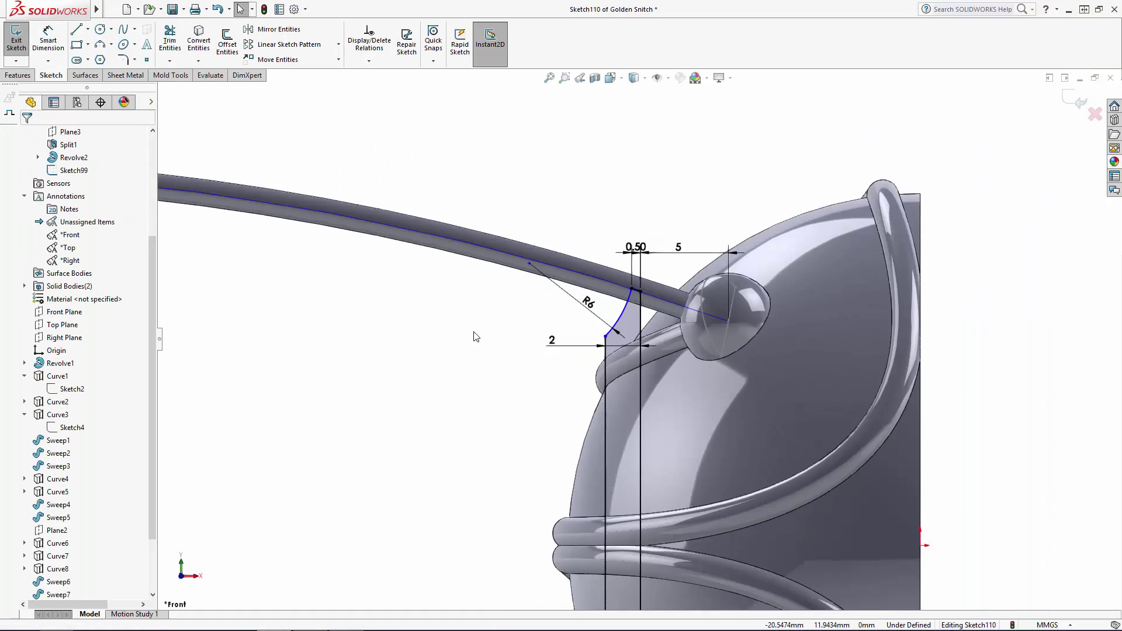
- Dimension the longer vertical line's length and try a value of 35 mm
{"action": "scroll", "coordinate": [819, 465], "scroll_direction": "down", "scroll_amount": 2}
{"action": "left_click", "coordinate": [55, 35]}
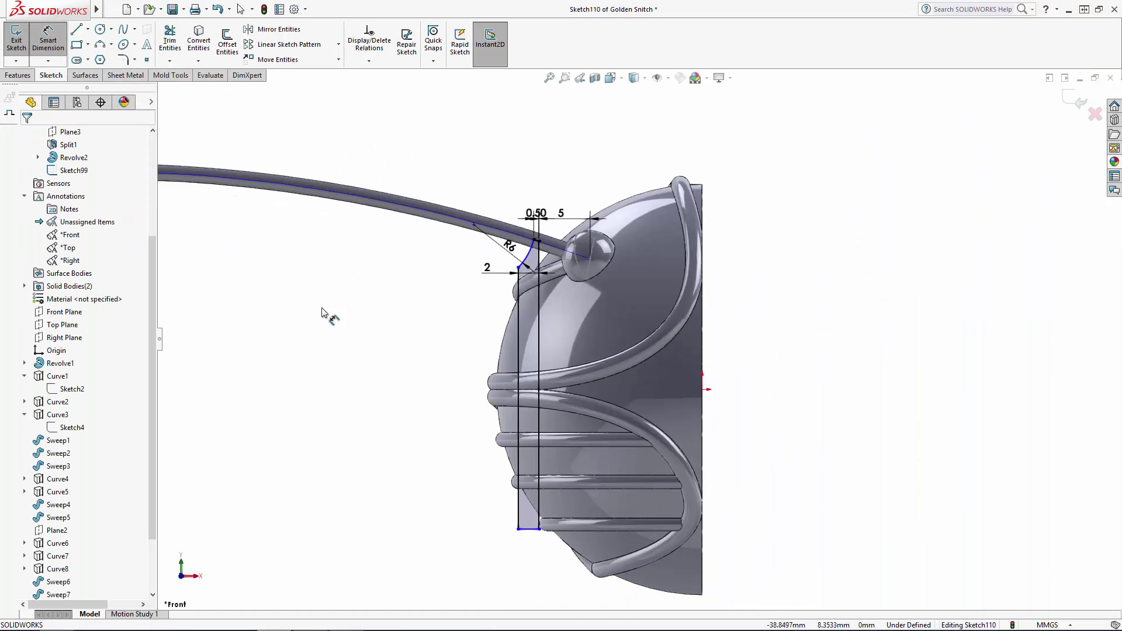
{"action": "left_click", "coordinate": [539, 421]}
{"action": "left_click", "coordinate": [749, 402]}
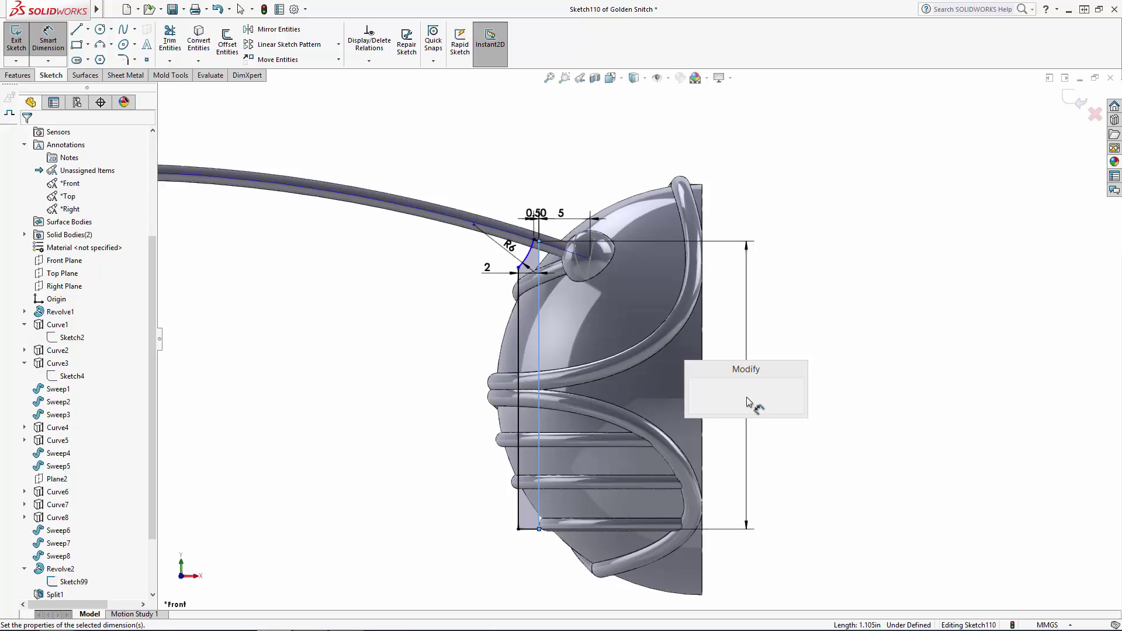
{"action": "type", "text": "35"}
{"action": "key", "text": "Return"}
{"action": "left_click", "coordinate": [784, 336]}
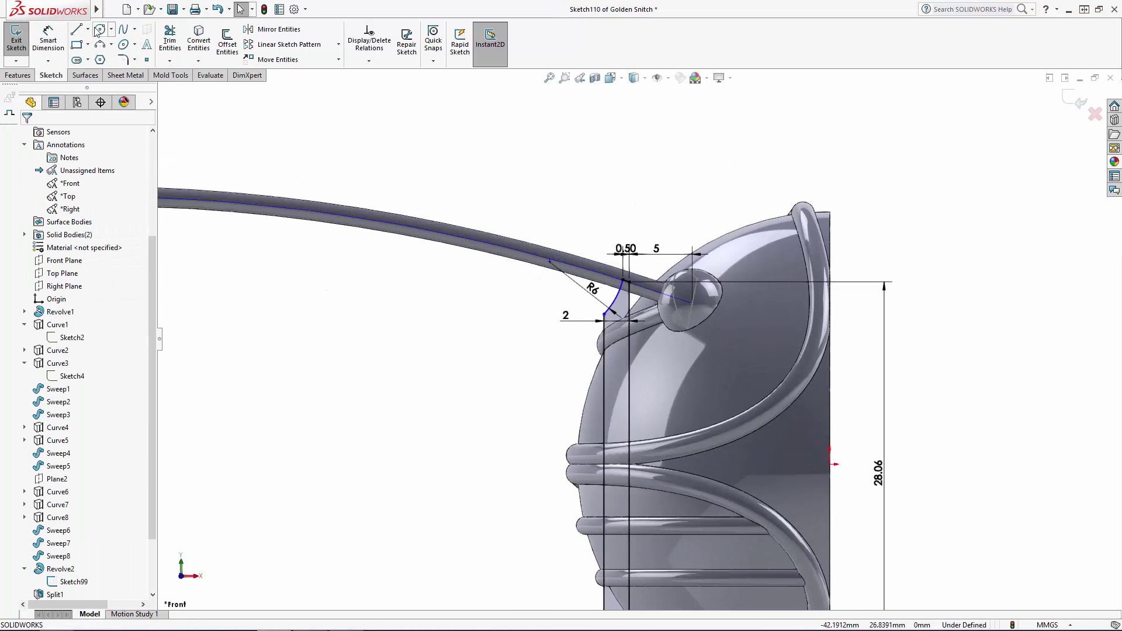
- Draw a vertical centerline about 3.1 mm up from the arc's upper end
{"action": "left_click", "coordinate": [87, 30]}
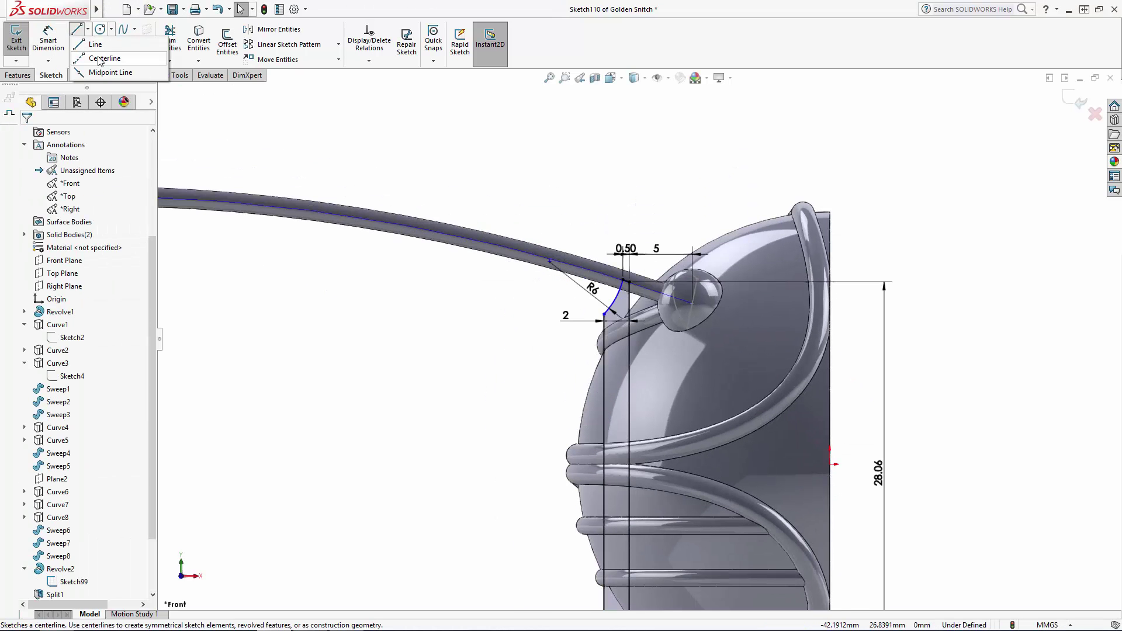
{"action": "left_click", "coordinate": [99, 55]}
{"action": "scroll", "coordinate": [596, 300], "scroll_direction": "down", "scroll_amount": 3}
{"action": "left_click", "coordinate": [591, 294]}
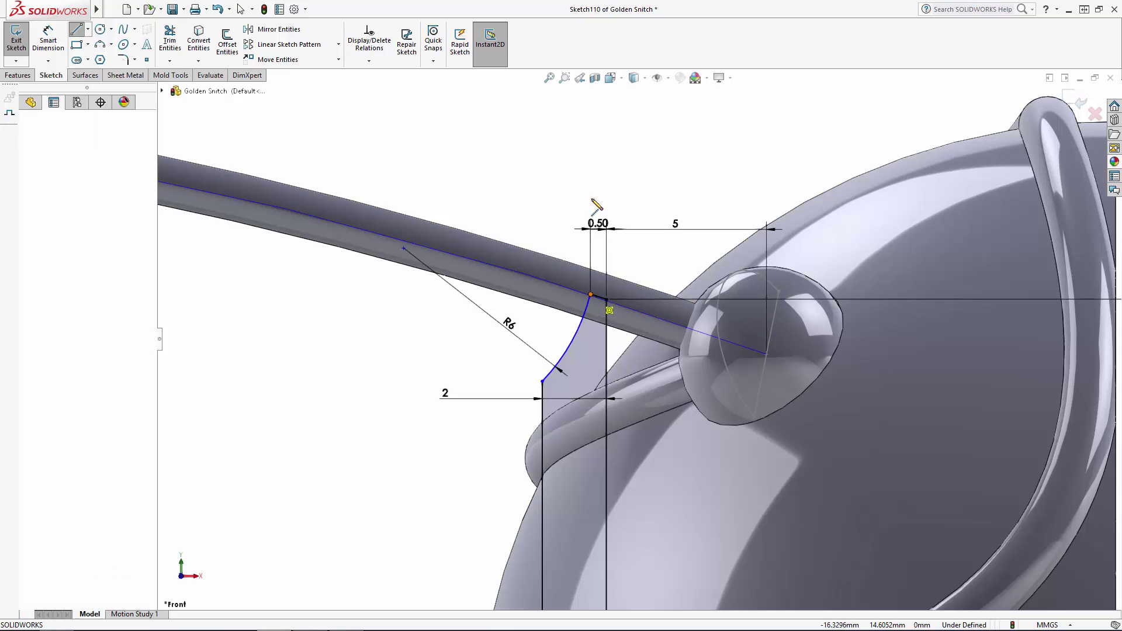
{"action": "left_click", "coordinate": [591, 195]}
{"action": "key", "text": "Escape"}
- Make the 6 mm arc tangent to the vertical centerline
{"action": "left_click", "coordinate": [574, 339], "text": "ctrl"}
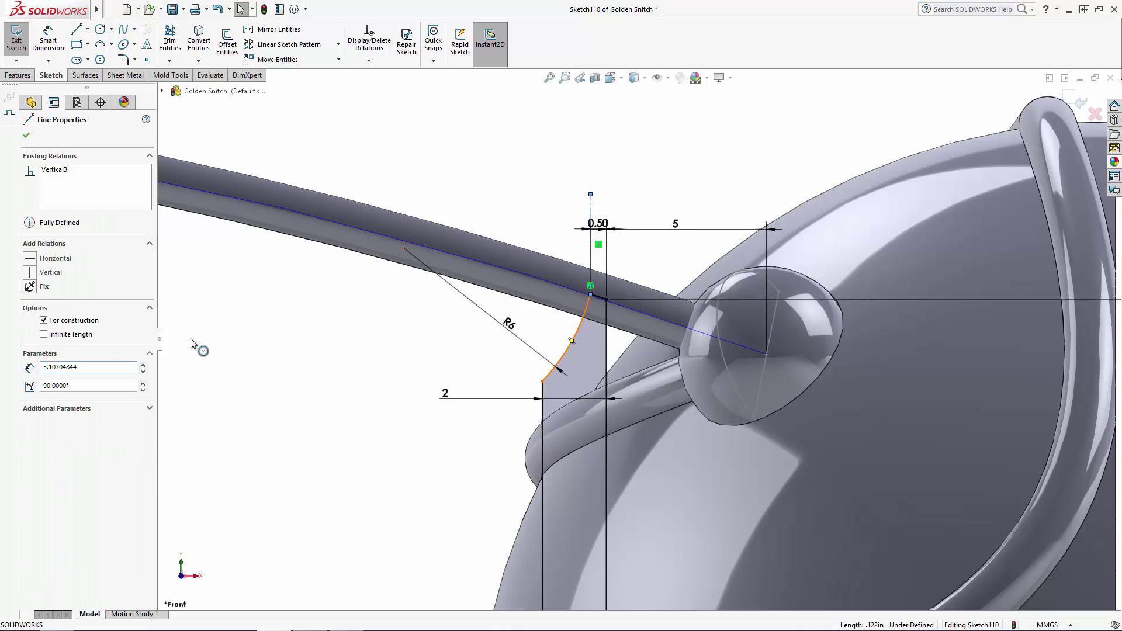
{"action": "left_click", "coordinate": [29, 324]}
{"action": "key", "text": "Escape"}
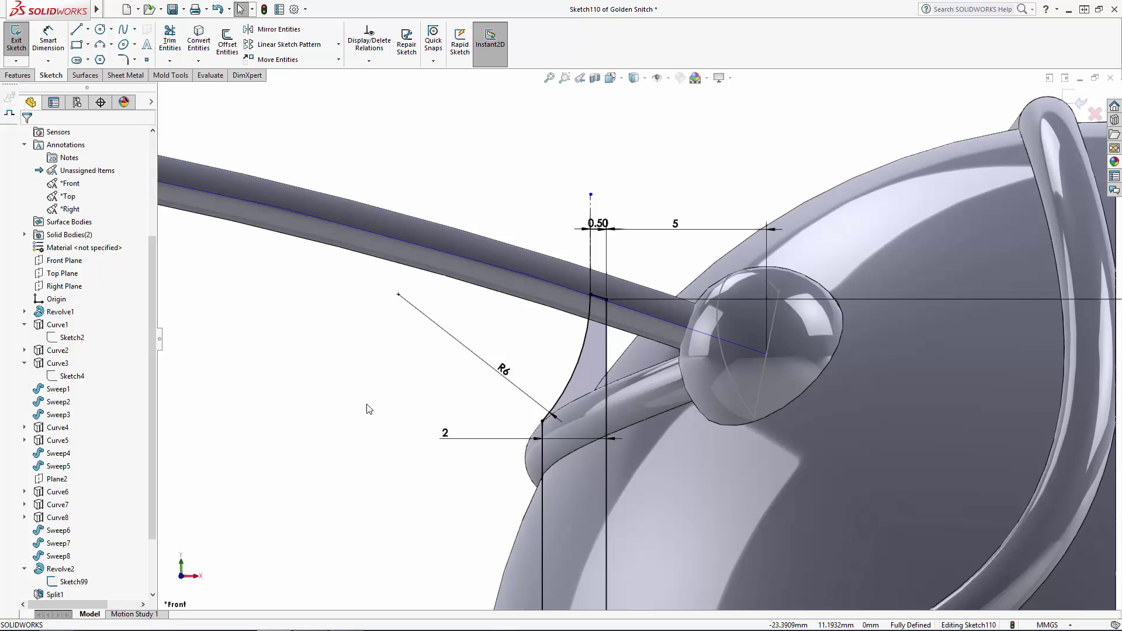
- Add a 5 mm sketch fillet at the corner where the arc meets the shorter vertical line
{"action": "left_click", "coordinate": [123, 59]}
{"action": "type", "text": "5"}
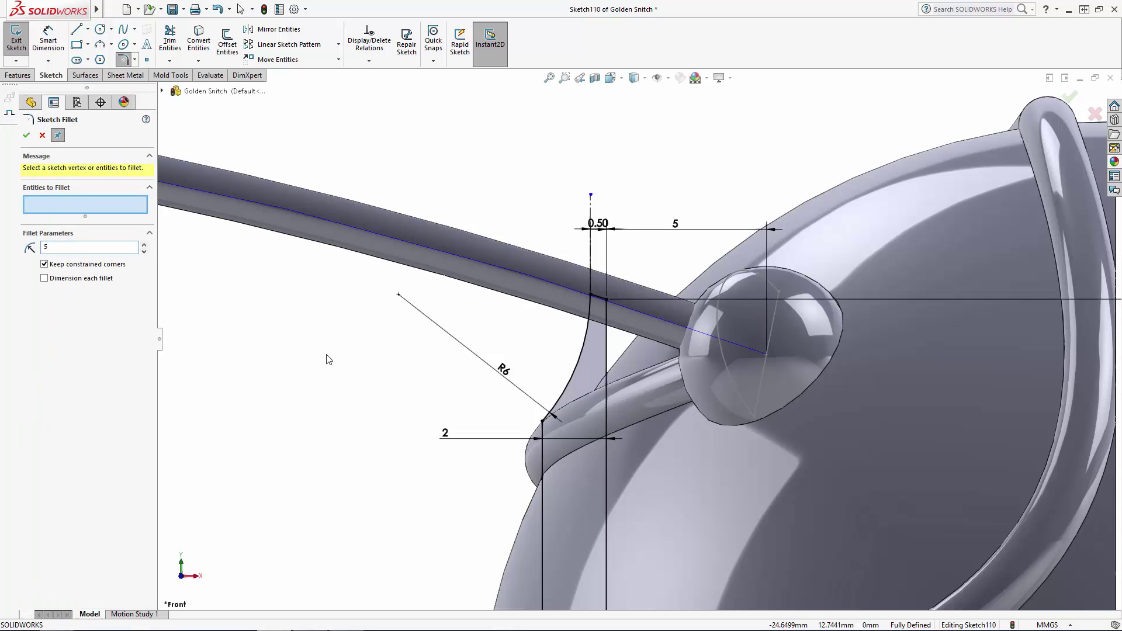
{"action": "left_click", "coordinate": [542, 421]}
{"action": "left_click", "coordinate": [26, 135]}
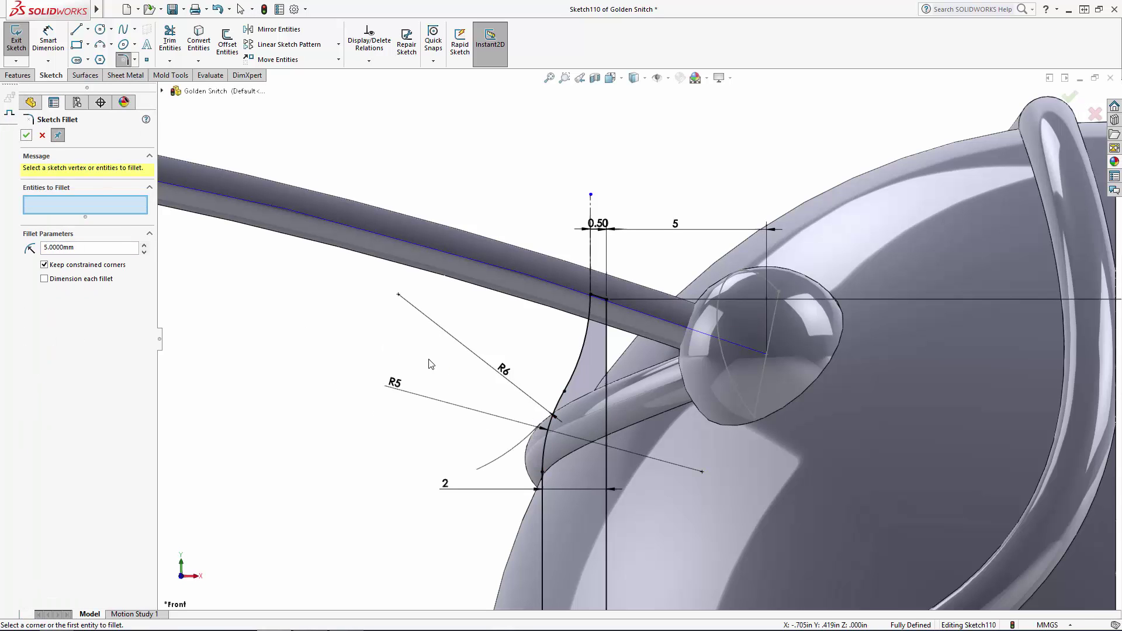
{"action": "scroll", "coordinate": [450, 393], "scroll_direction": "up", "scroll_amount": 8}
{"action": "mouse_move", "coordinate": [546, 421]}
{"action": "middle_mouse_down"}
{"action": "mouse_move", "coordinate": [539, 414]}
{"action": "mouse_move", "coordinate": [614, 403]}
{"action": "middle_mouse_up"}
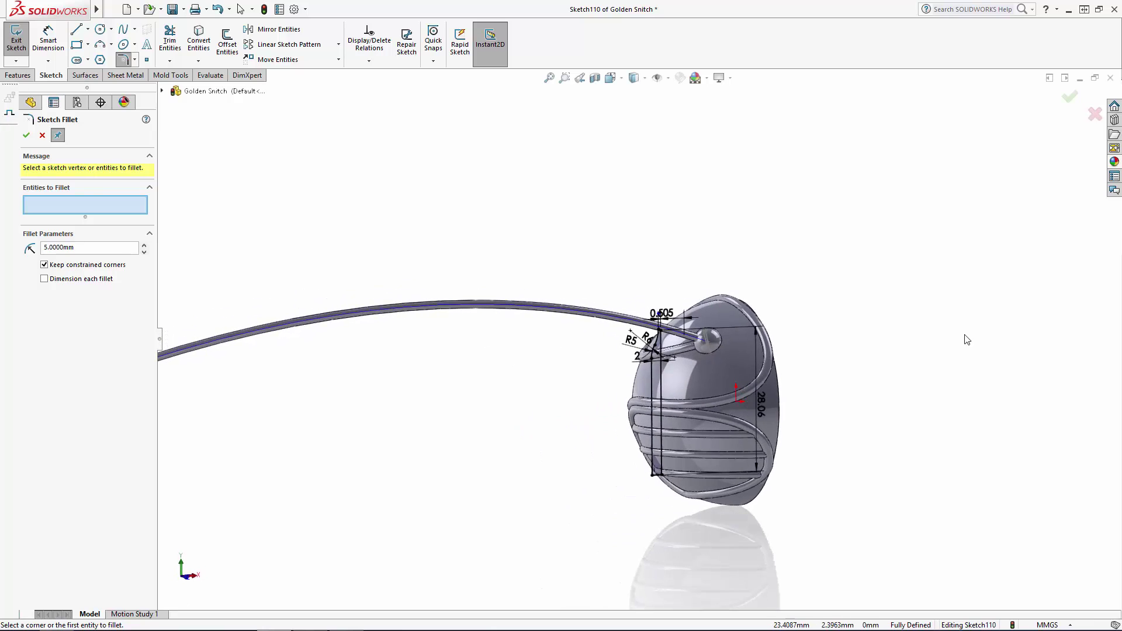
{"action": "key", "text": "Escape"}
- Exit the feather sketch and extrude it 1 mm about the mid plane
{"action": "double_click", "coordinate": [992, 194]}
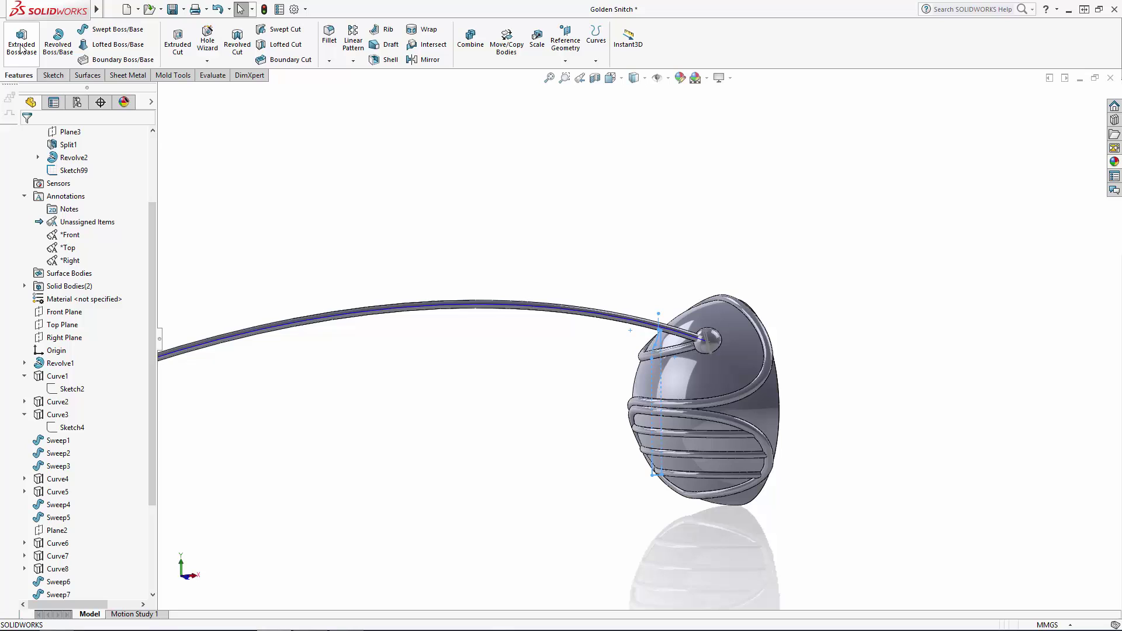
{"action": "left_click", "coordinate": [22, 49]}
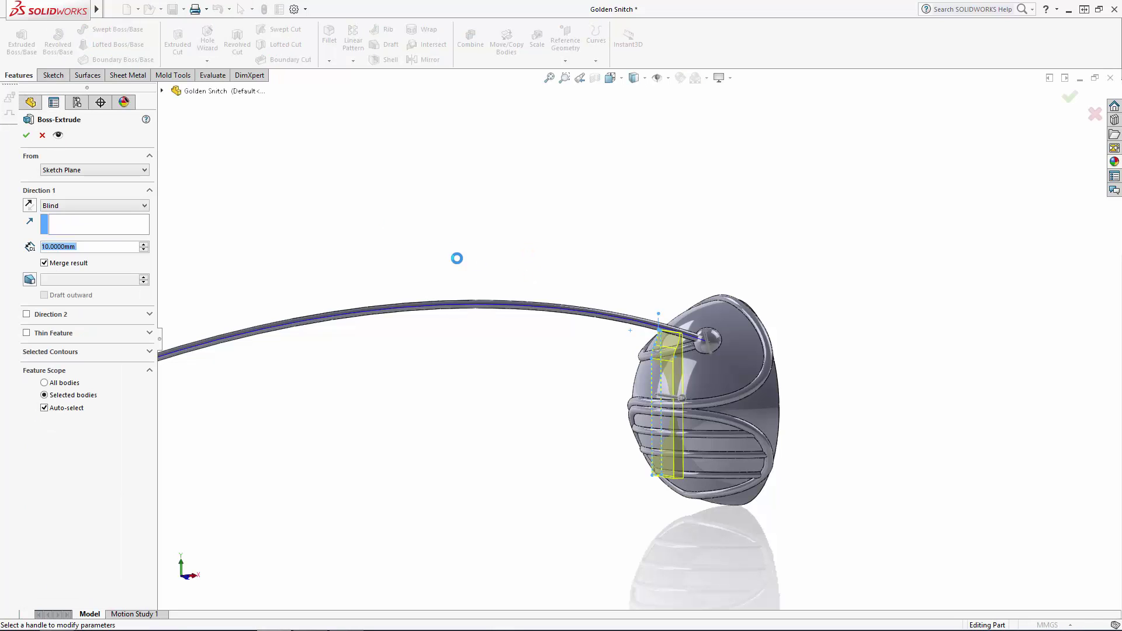
{"action": "left_click", "coordinate": [144, 206]}
{"action": "left_click", "coordinate": [67, 268]}
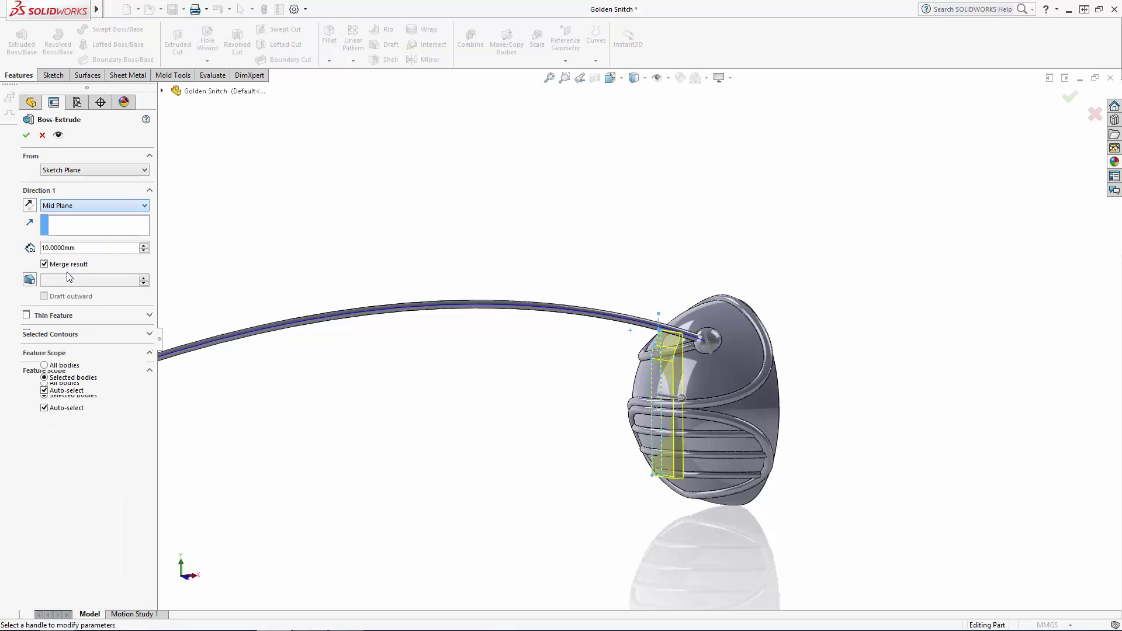
{"action": "type", "text": "1"}
{"action": "key", "text": "Return"}
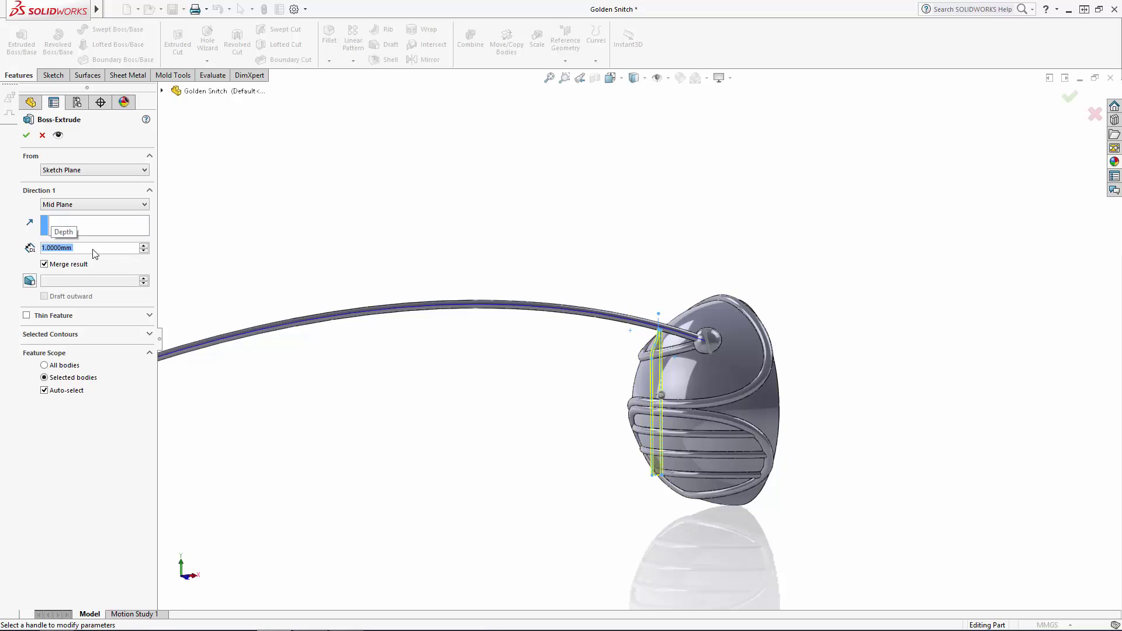
{"action": "left_click", "coordinate": [26, 136]}
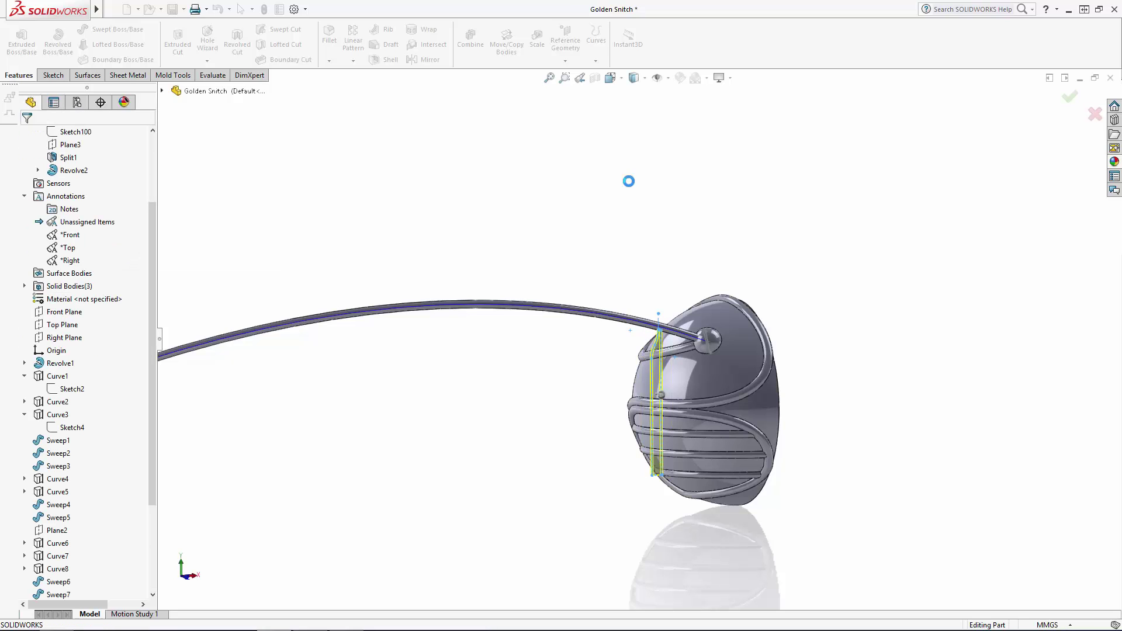
- Hide the snitch's main body and the small sphere's profile sketch at the rod's end
{"action": "left_click", "coordinate": [749, 331]}
{"action": "left_click", "coordinate": [802, 303]}
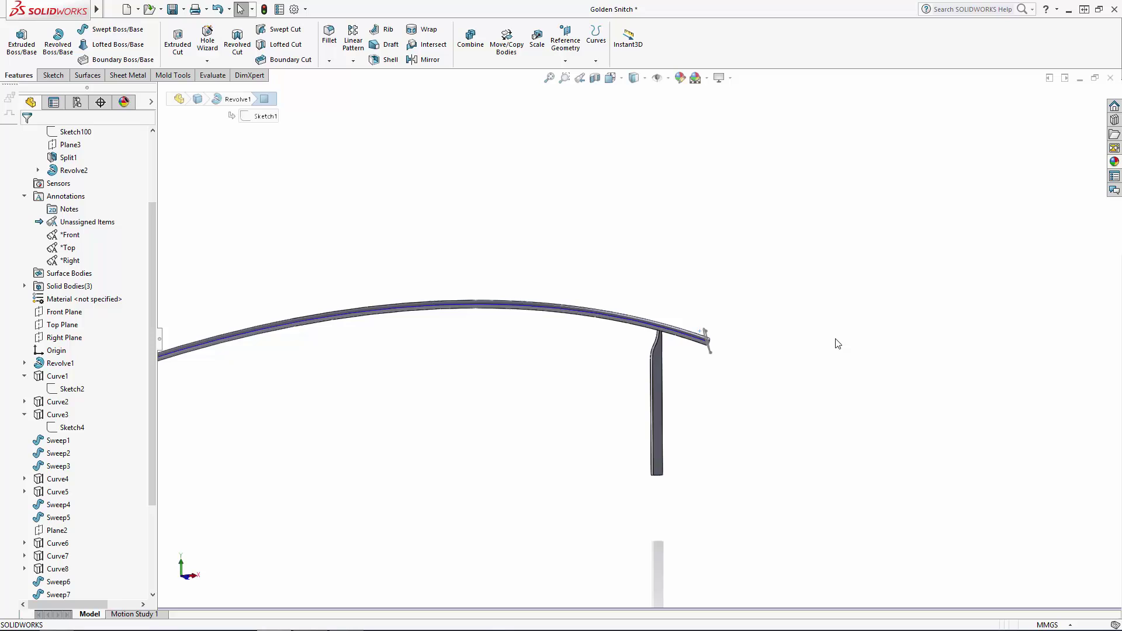
{"action": "scroll", "coordinate": [719, 339], "scroll_direction": "down", "scroll_amount": 4}
{"action": "left_click", "coordinate": [675, 280]}
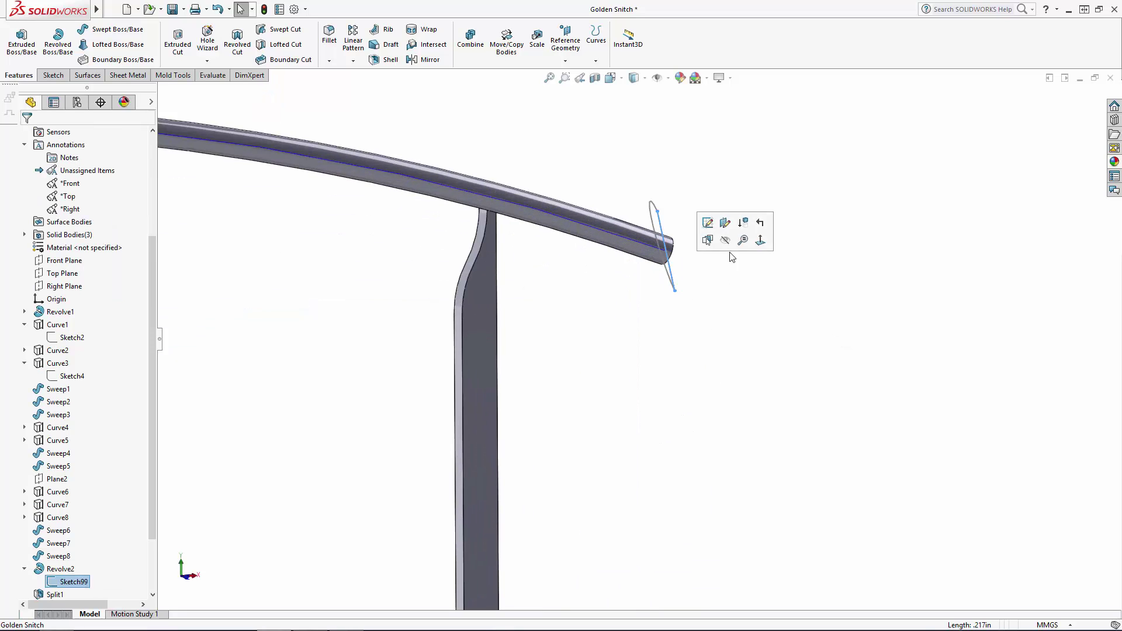
{"action": "left_click", "coordinate": [726, 244]}
{"action": "scroll", "coordinate": [704, 375], "scroll_direction": "up", "scroll_amount": 5}
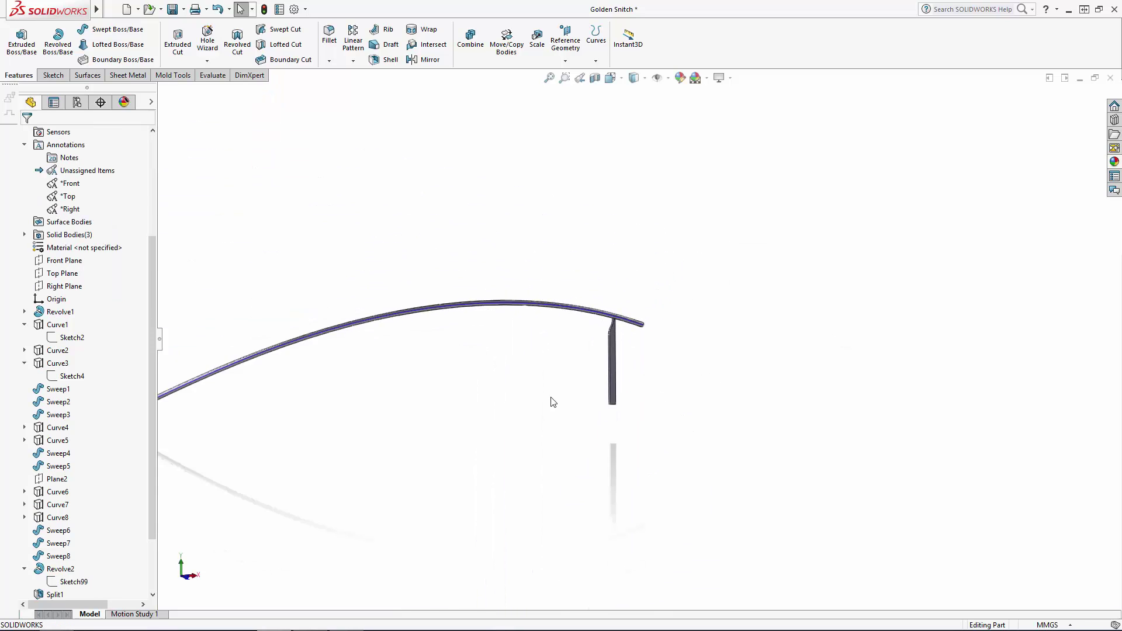
- Round all edges of the extruded feather with a 0.2 mm fillet
{"action": "left_click", "coordinate": [329, 36]}
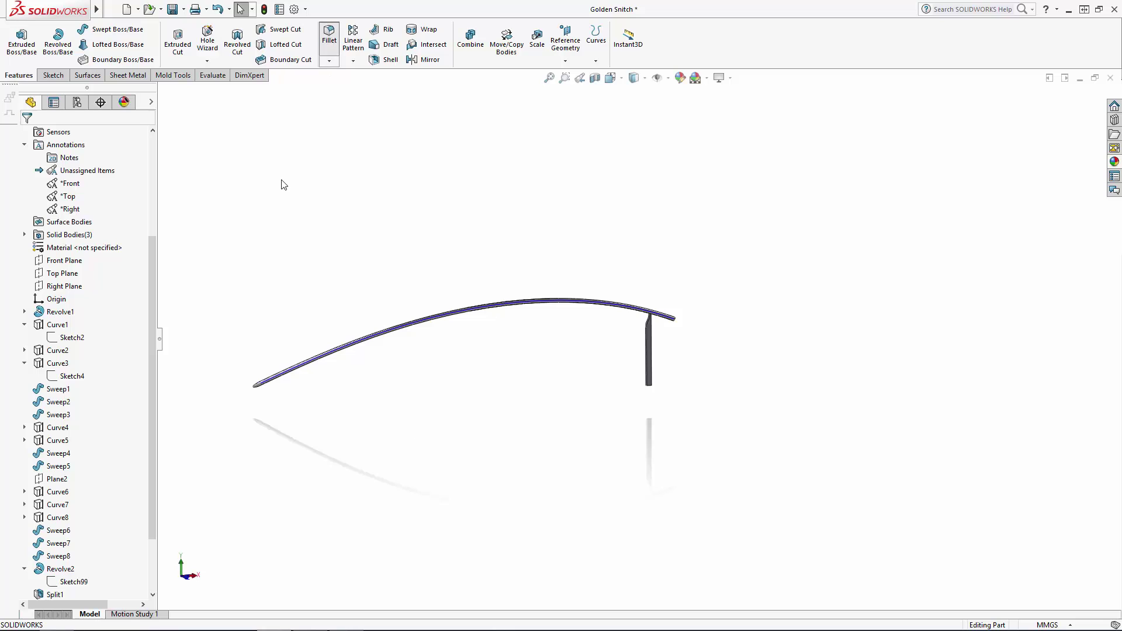
{"action": "type", "text": "0.2"}
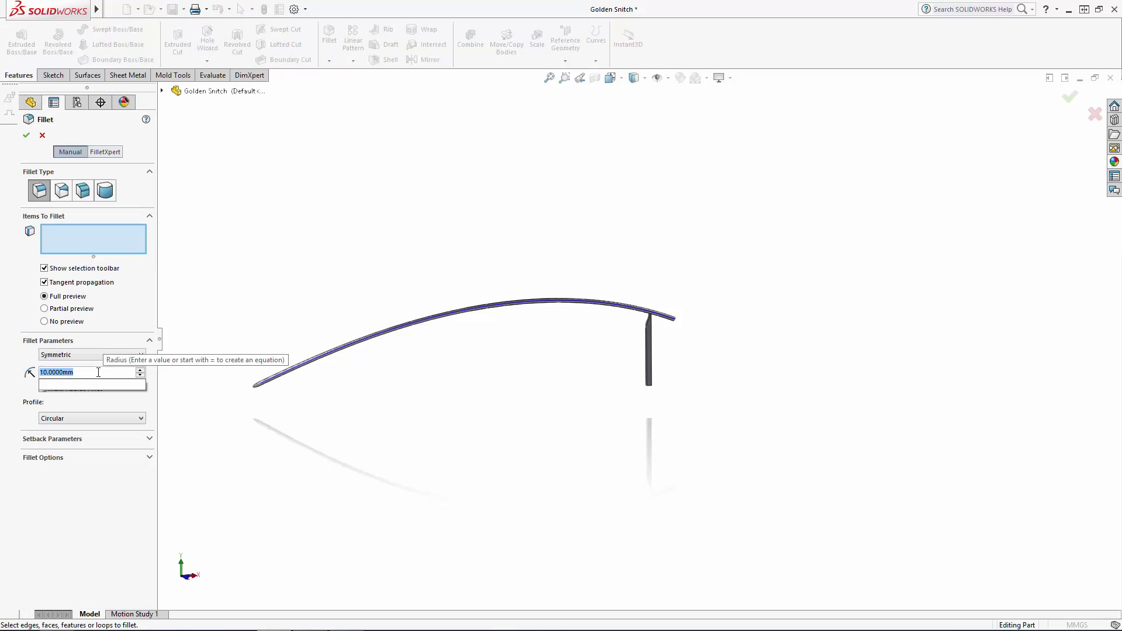
{"action": "key", "text": "Return"}
{"action": "scroll", "coordinate": [663, 371], "scroll_direction": "down", "scroll_amount": 8}
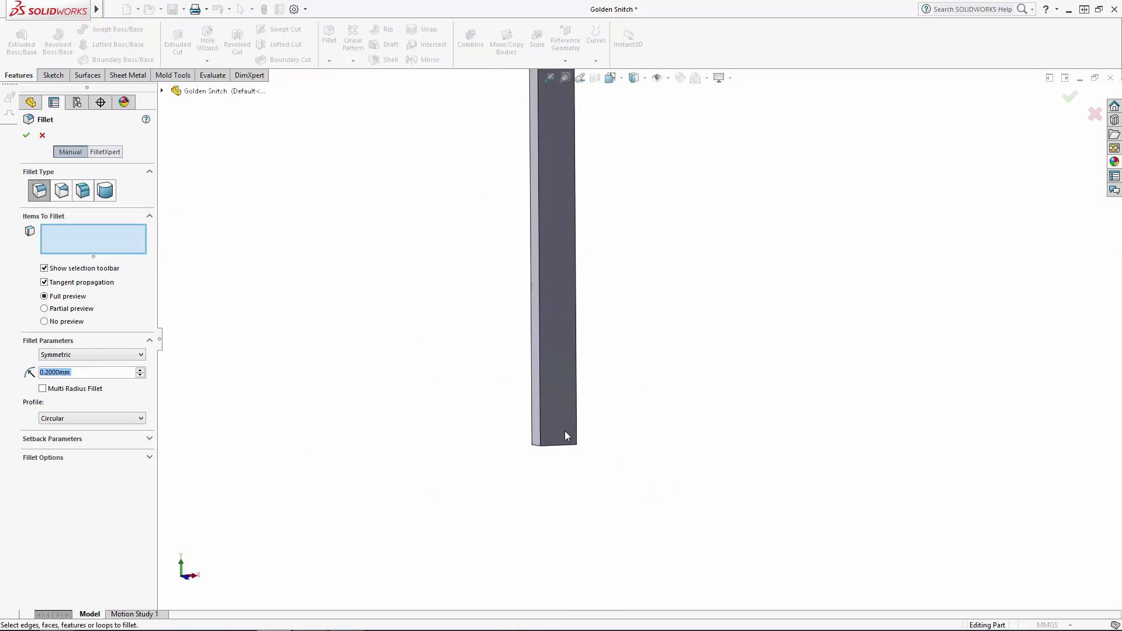
{"action": "left_click", "coordinate": [541, 400]}
{"action": "left_click", "coordinate": [610, 367]}
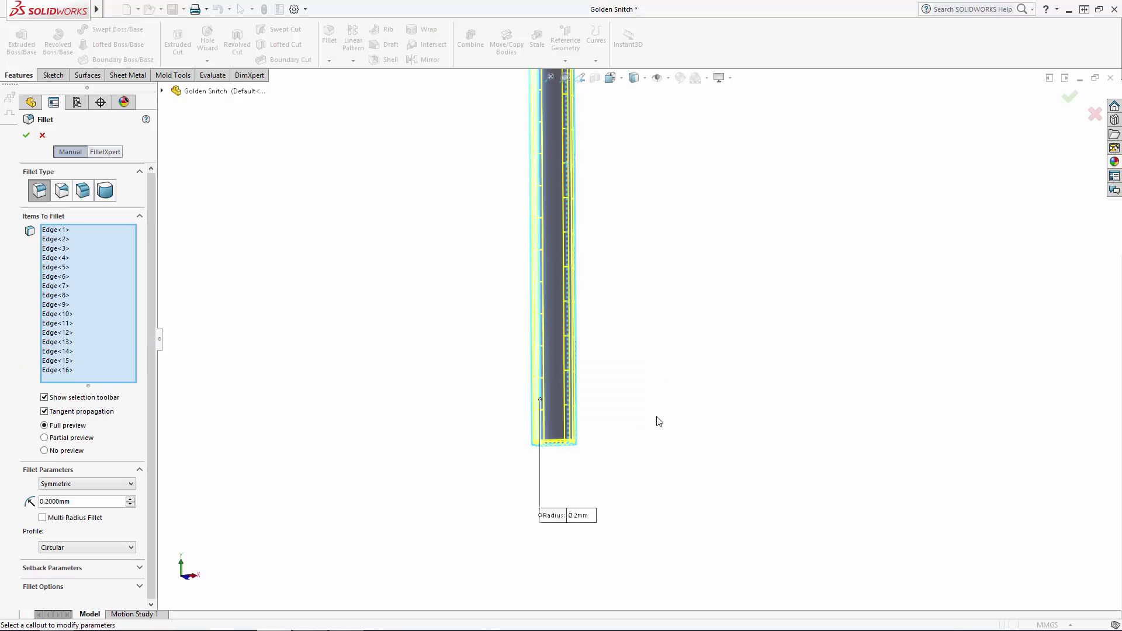
{"action": "scroll", "coordinate": [660, 421], "scroll_direction": "up", "scroll_amount": 8}
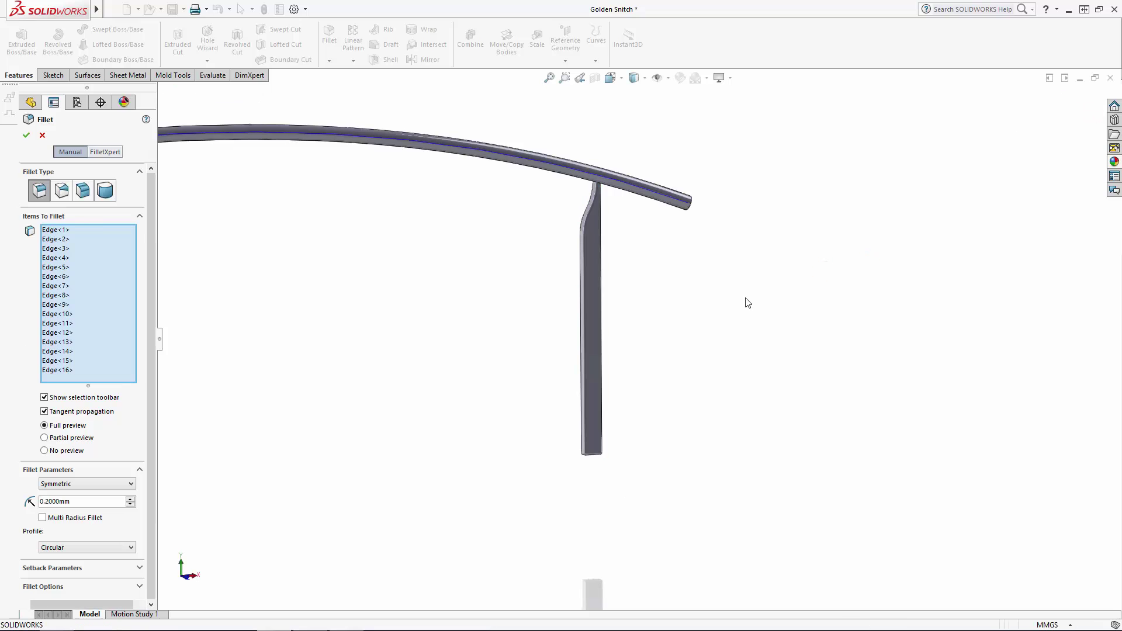
{"action": "key", "text": "Return"}
{"action": "middle_click_drag", "start_coordinate": [657, 313], "coordinate": [504, 323]}
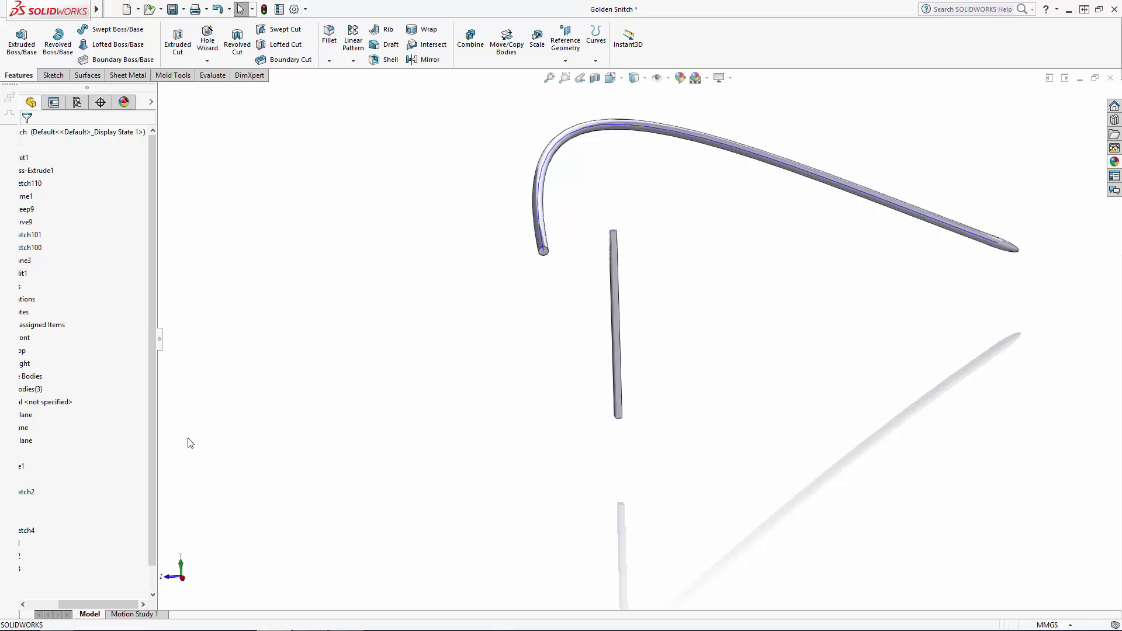
- Change the sketch plane of the extruded feather's profile sketch to Plane3
{"action": "scroll", "coordinate": [524, 345], "scroll_direction": "up", "scroll_amount": 3}
{"action": "left_click_drag", "start_coordinate": [76, 604], "coordinate": [46, 603]}
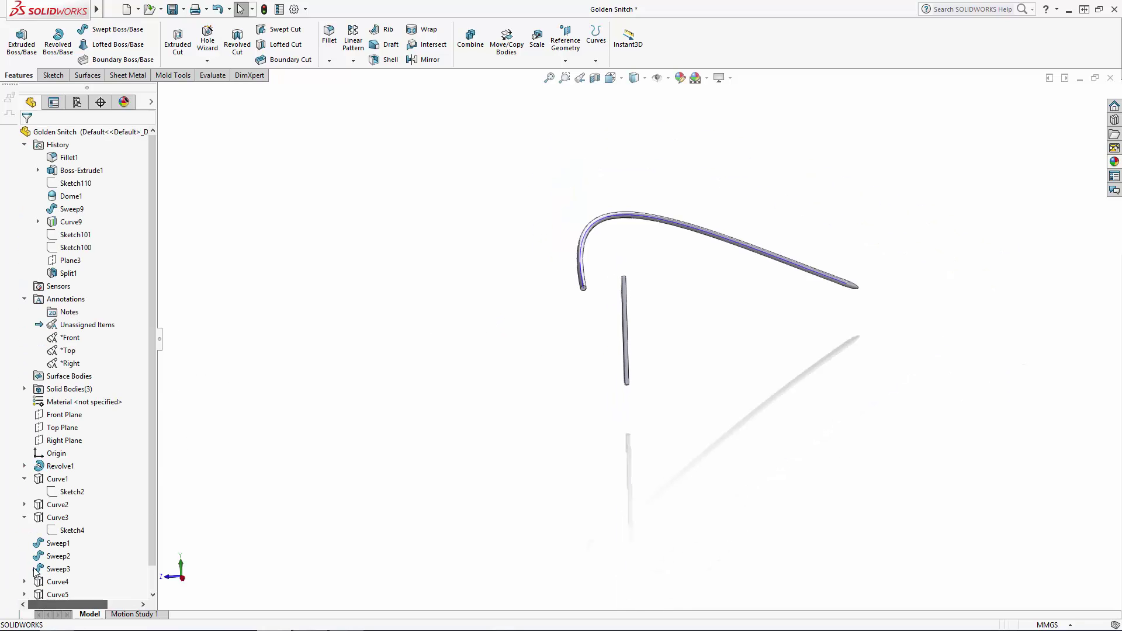
{"action": "scroll", "coordinate": [101, 488], "scroll_direction": "down", "scroll_amount": 1}
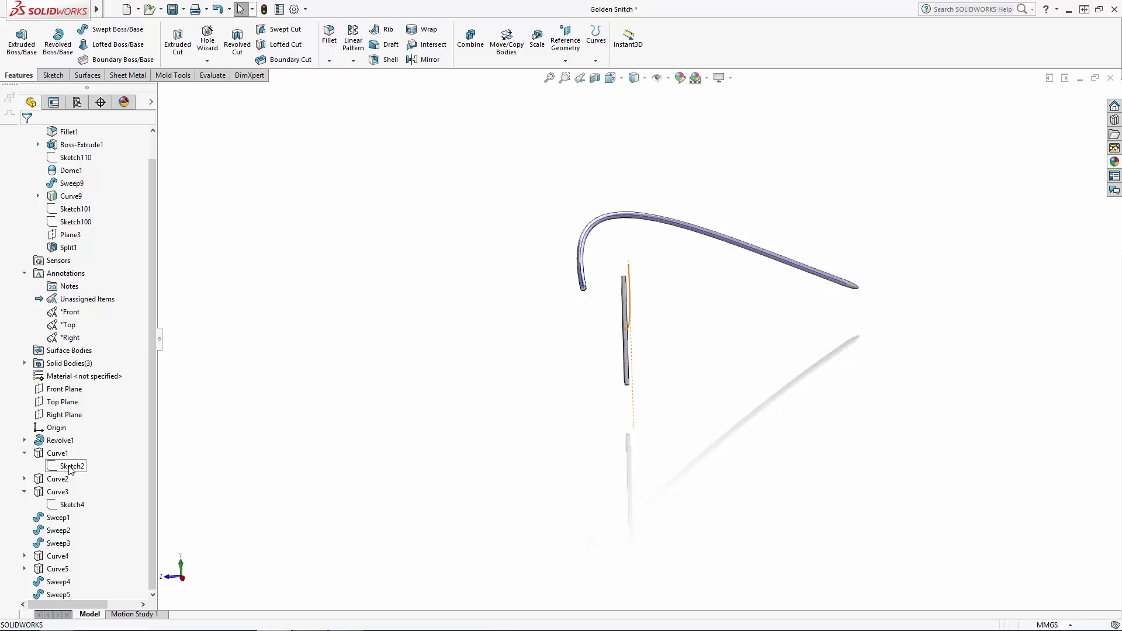
{"action": "middle_click_drag", "start_coordinate": [471, 426], "coordinate": [761, 326]}
{"action": "scroll", "coordinate": [625, 327], "scroll_direction": "up", "scroll_amount": 2}
{"action": "scroll", "coordinate": [541, 292], "scroll_direction": "down", "scroll_amount": 5}
{"action": "left_click", "coordinate": [525, 314]}
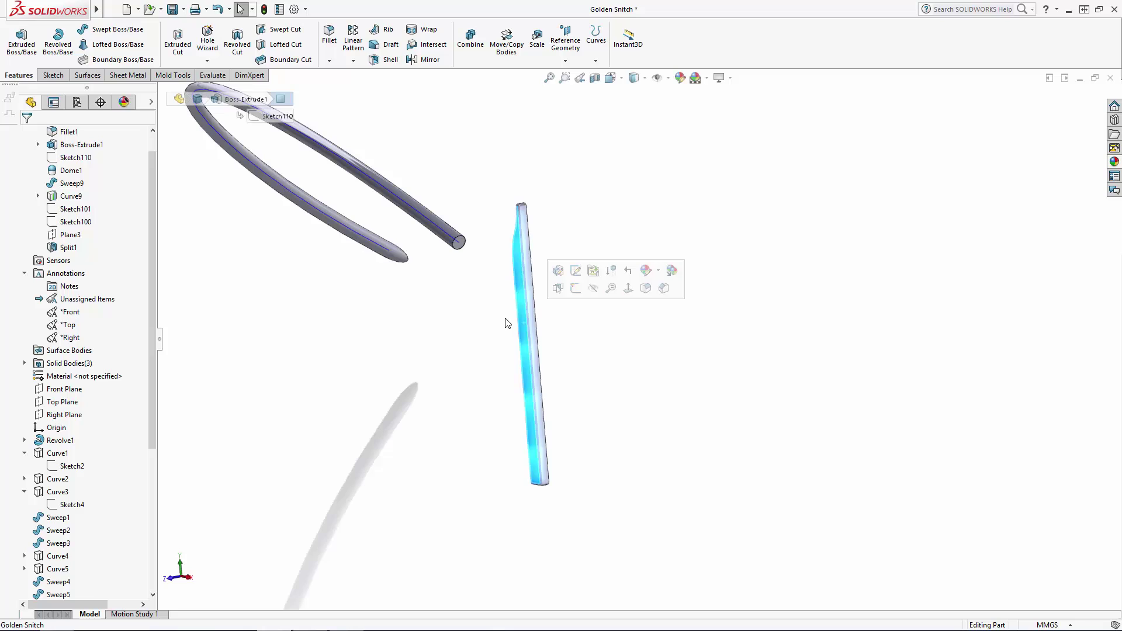
{"action": "left_click", "coordinate": [344, 366]}
{"action": "scroll", "coordinate": [99, 546], "scroll_direction": "down", "scroll_amount": 6}
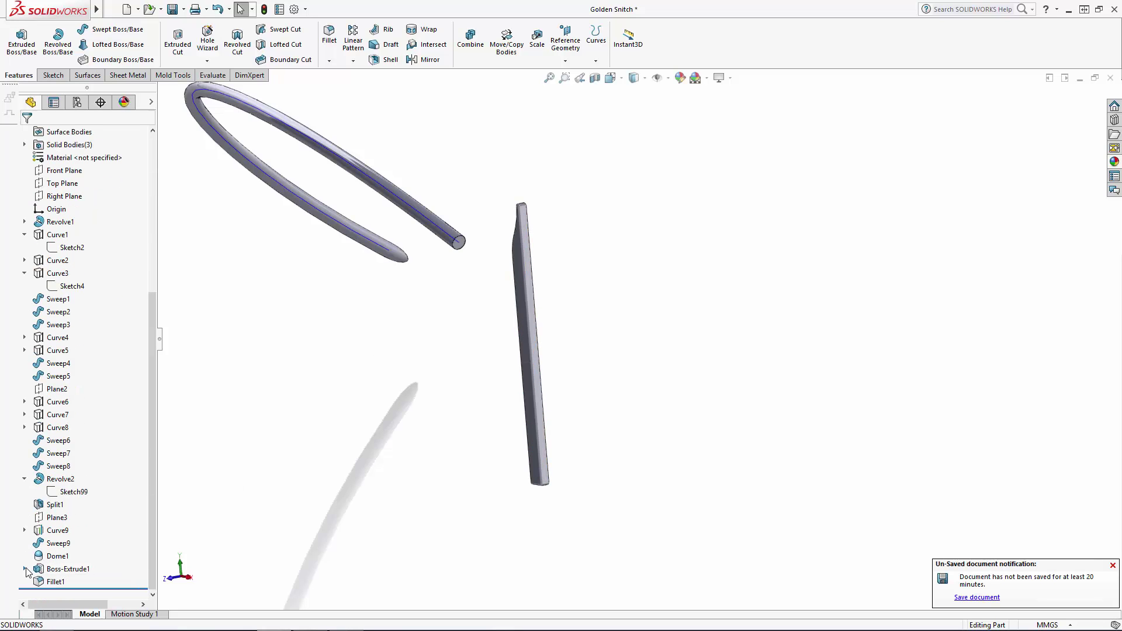
{"action": "left_click", "coordinate": [25, 568]}
{"action": "left_click", "coordinate": [75, 581]}
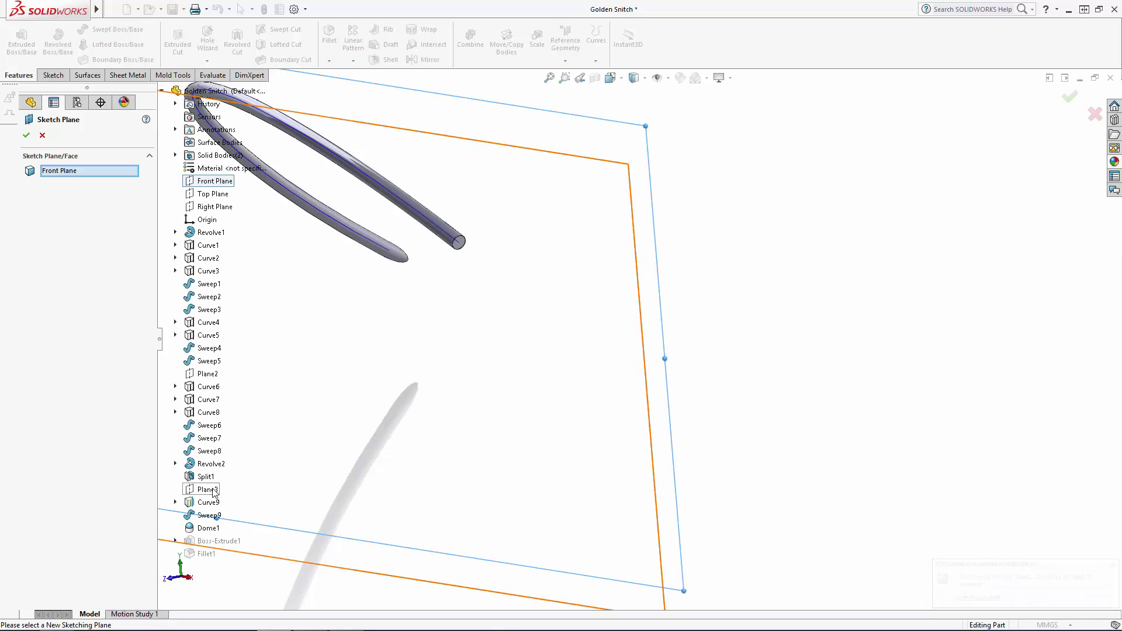
{"action": "left_click", "coordinate": [209, 490]}
{"action": "left_click", "coordinate": [1069, 97]}
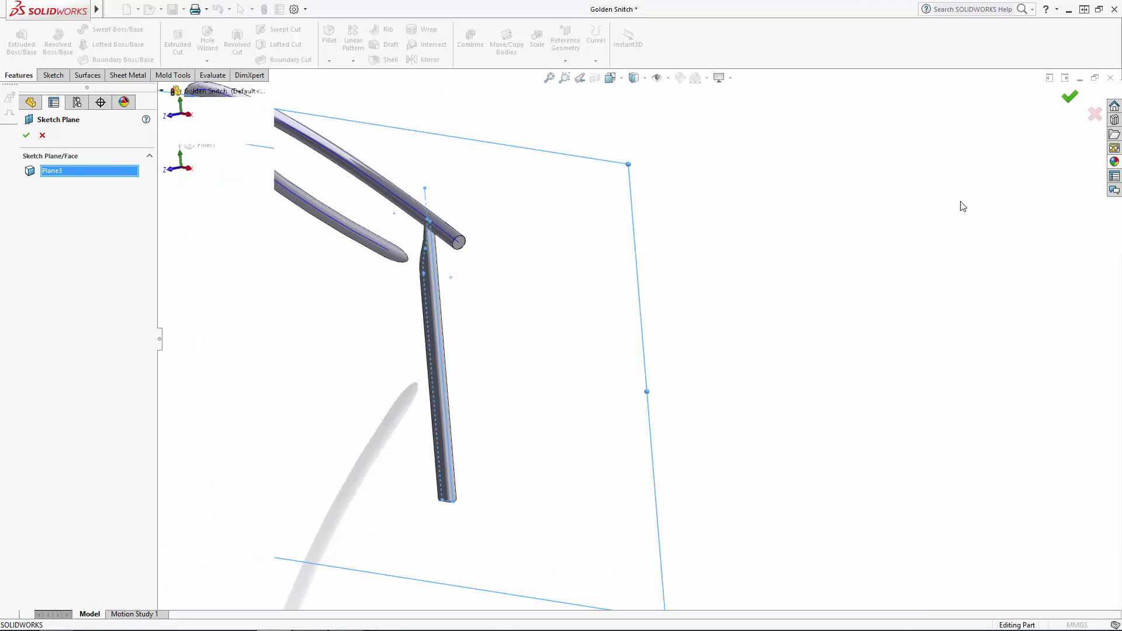
{"action": "left_click", "coordinate": [810, 280]}
- Hide the projected curve along the wing rod and the swept rod body
{"action": "scroll", "coordinate": [530, 368], "scroll_direction": "up", "scroll_amount": 4}
{"action": "middle_click_drag", "start_coordinate": [532, 372], "coordinate": [439, 269]}
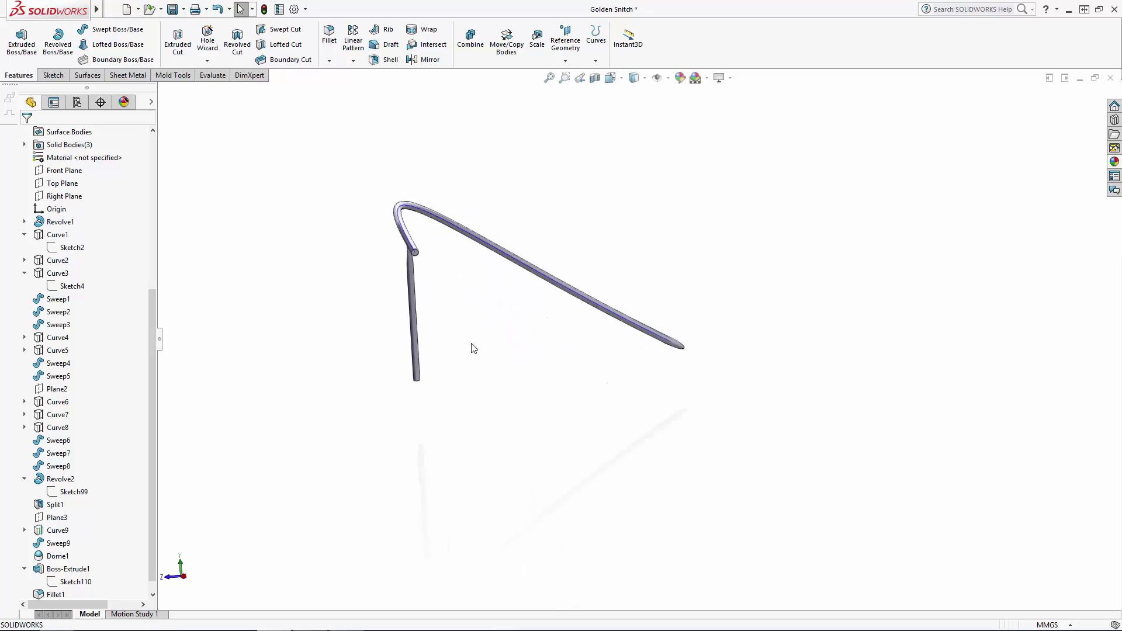
{"action": "left_click", "coordinate": [403, 225]}
{"action": "left_click", "coordinate": [448, 185]}
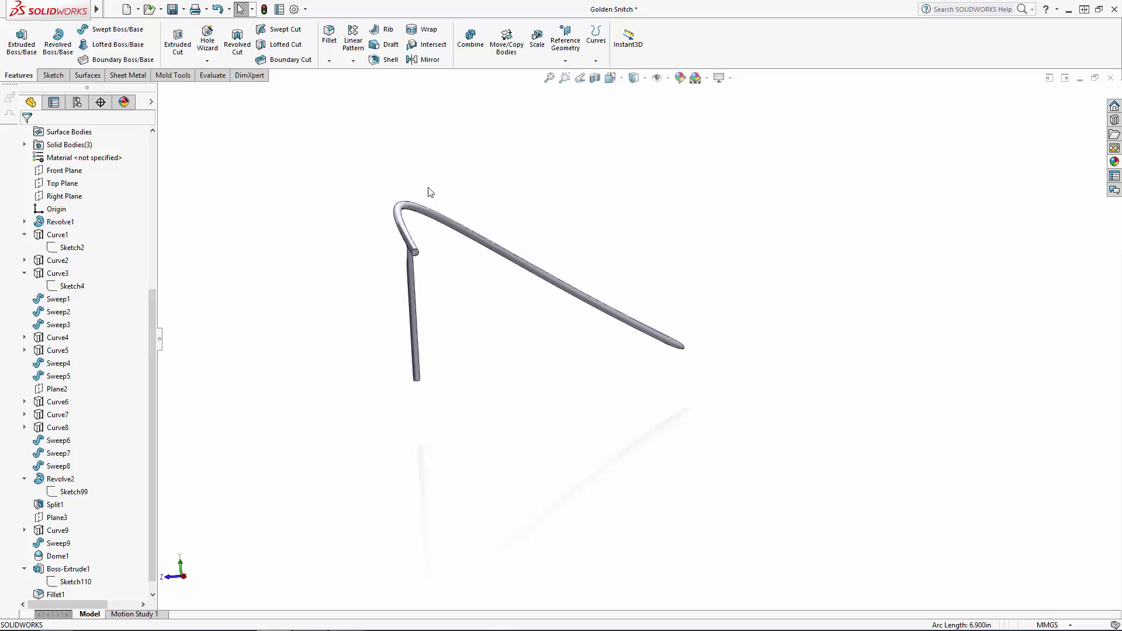
{"action": "left_click", "coordinate": [401, 206]}
{"action": "left_click", "coordinate": [450, 172]}
- Show the feather's profile sketch and add a sketch point at the midpoint of its short slanted top line
{"action": "scroll", "coordinate": [429, 274], "scroll_direction": "down", "scroll_amount": 6}
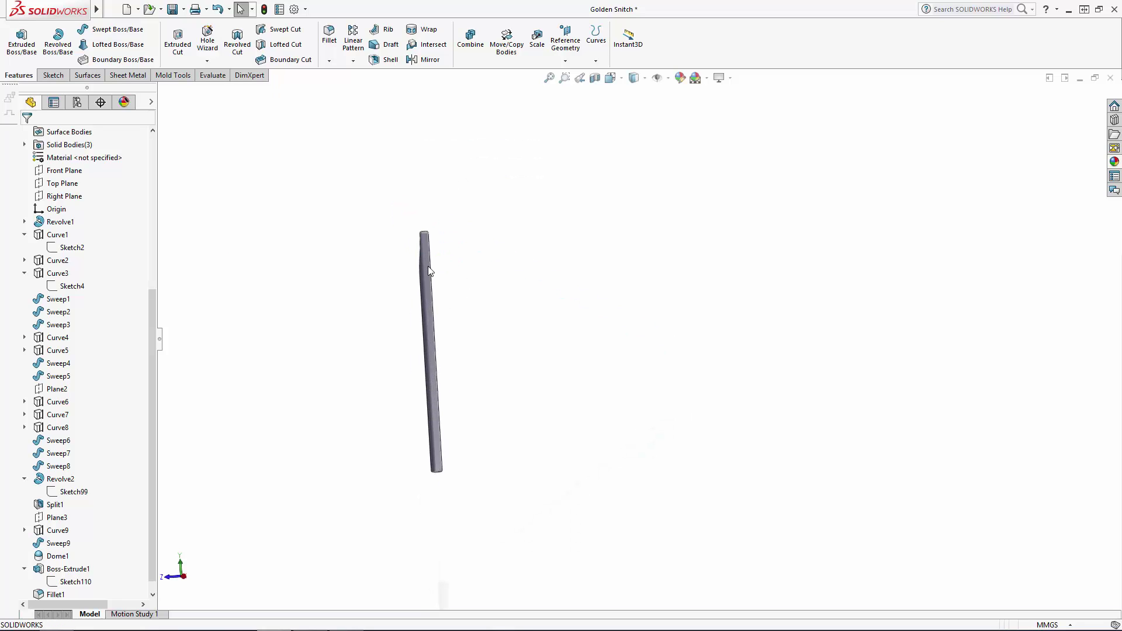
{"action": "middle_click_drag", "start_coordinate": [468, 257], "coordinate": [560, 244]}
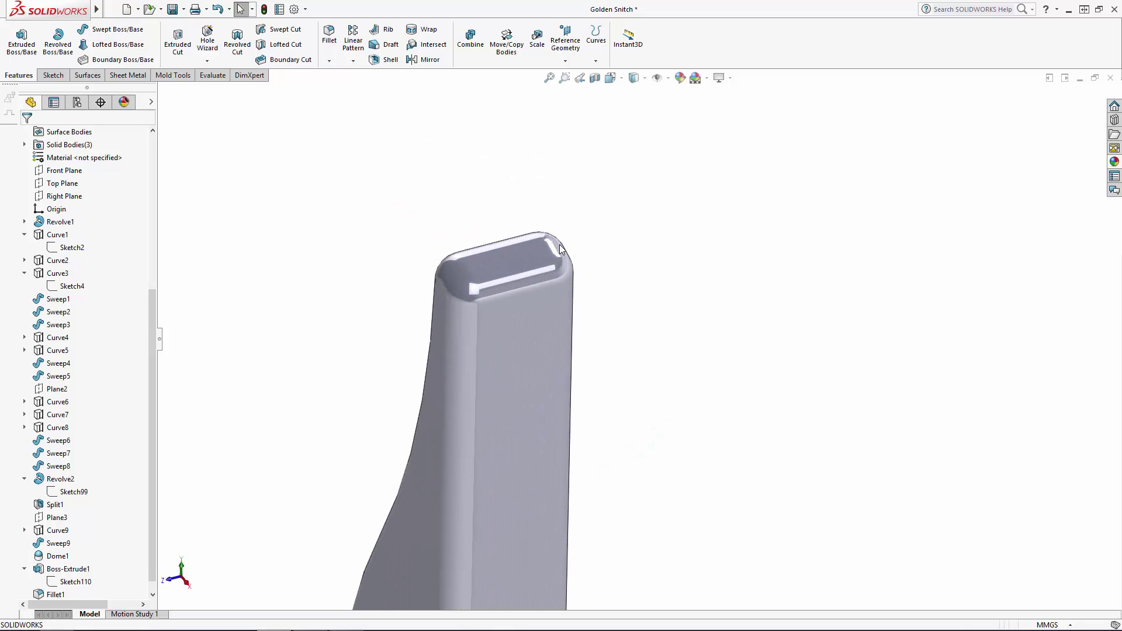
{"action": "scroll", "coordinate": [150, 409], "scroll_direction": "down", "scroll_amount": 1}
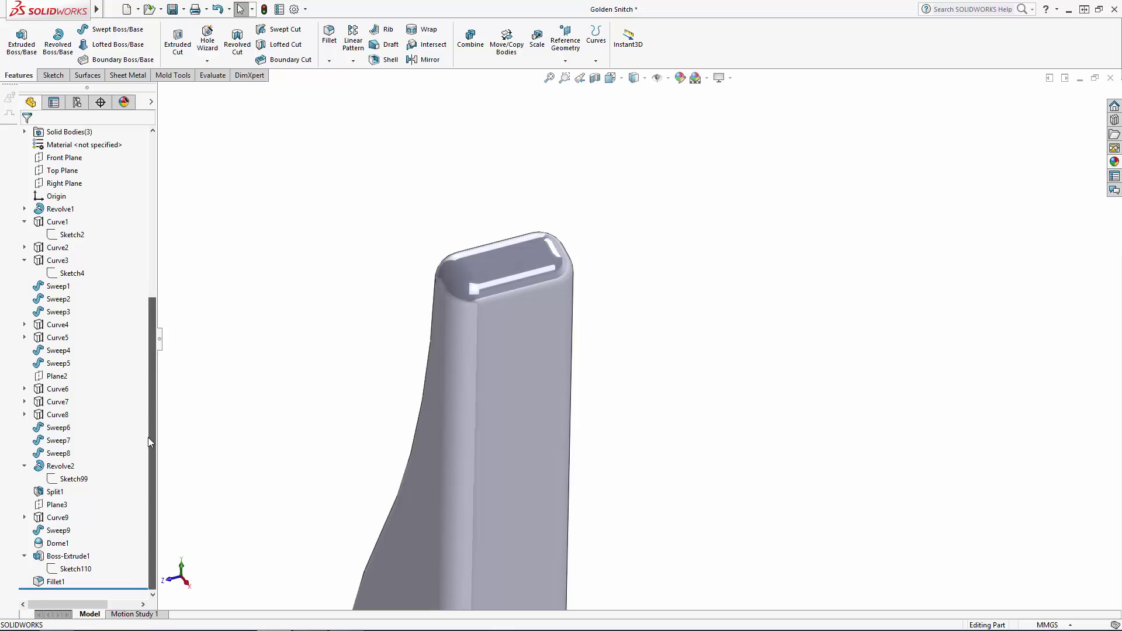
{"action": "left_click", "coordinate": [82, 569]}
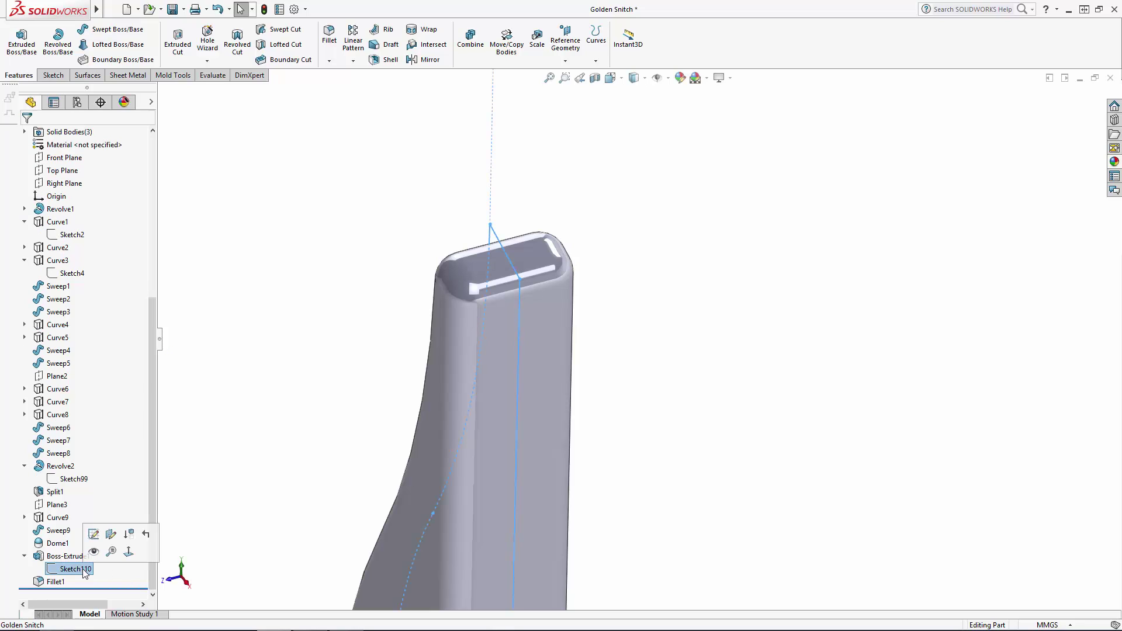
{"action": "left_click", "coordinate": [100, 550]}
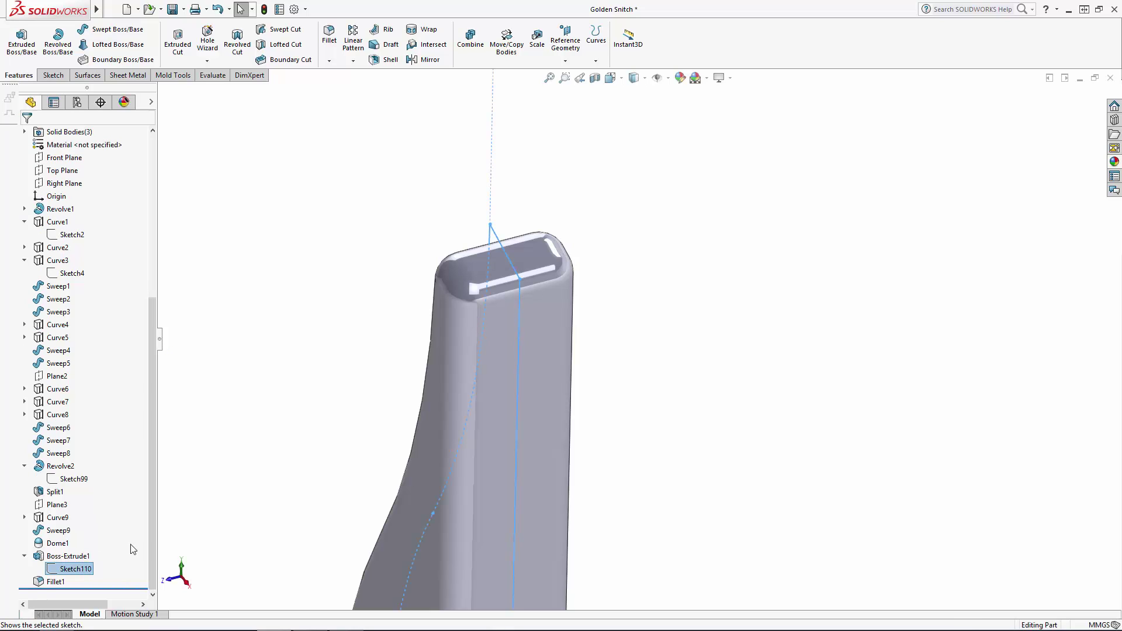
{"action": "left_click", "coordinate": [72, 570]}
{"action": "left_click", "coordinate": [83, 534]}
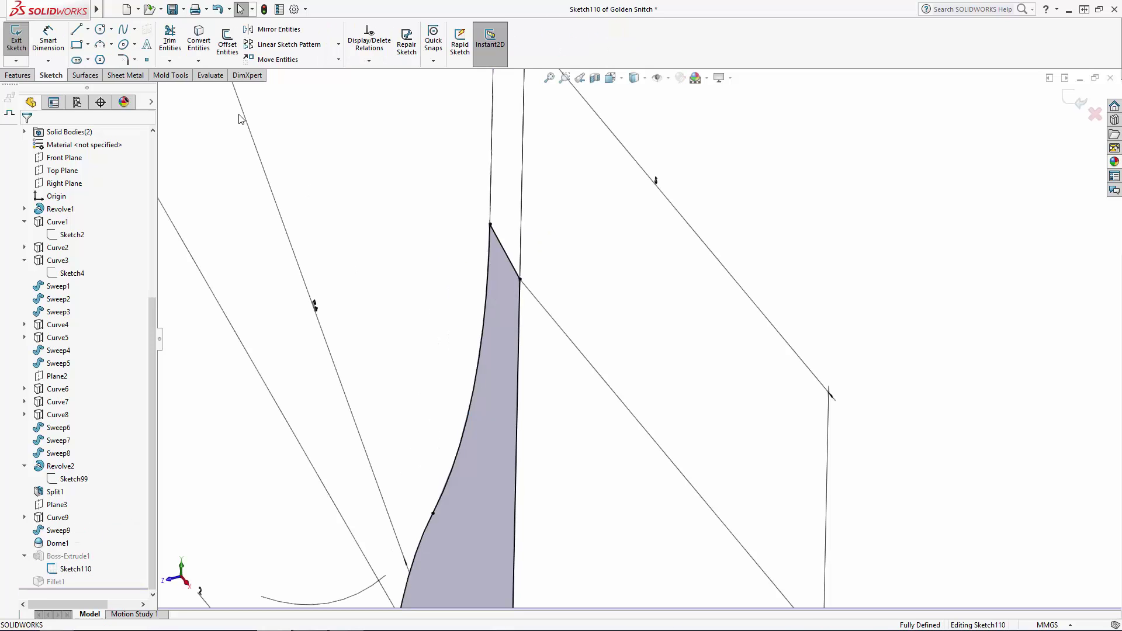
{"action": "left_click", "coordinate": [505, 252]}
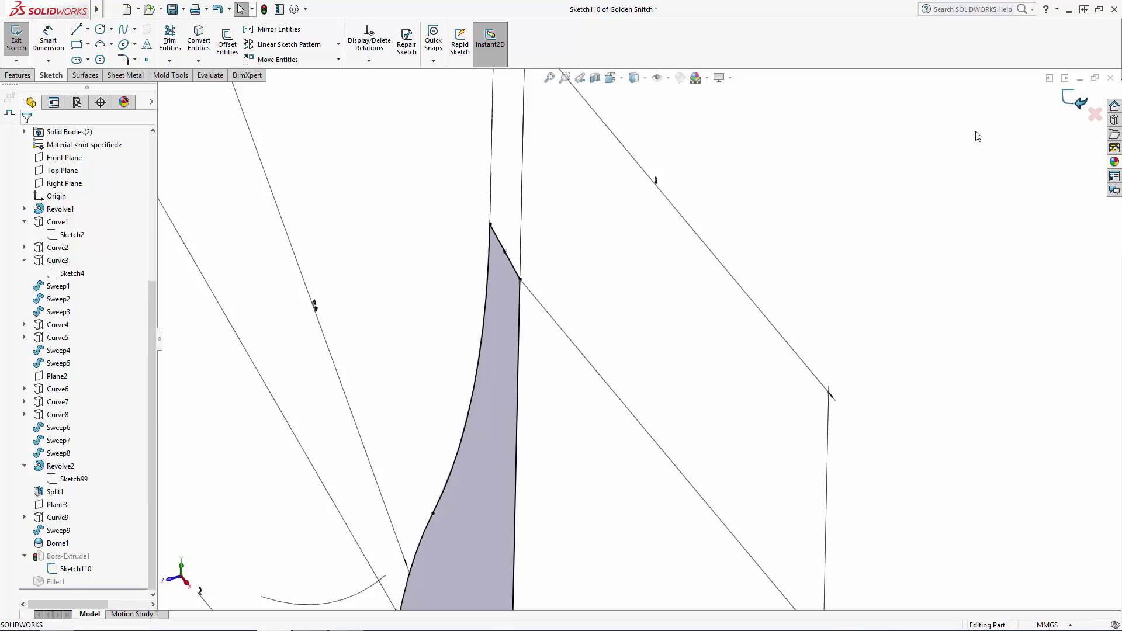
- Create a coordinate system with its origin at the midpoint of the feather sketch's short top line
{"action": "left_click", "coordinate": [564, 46]}
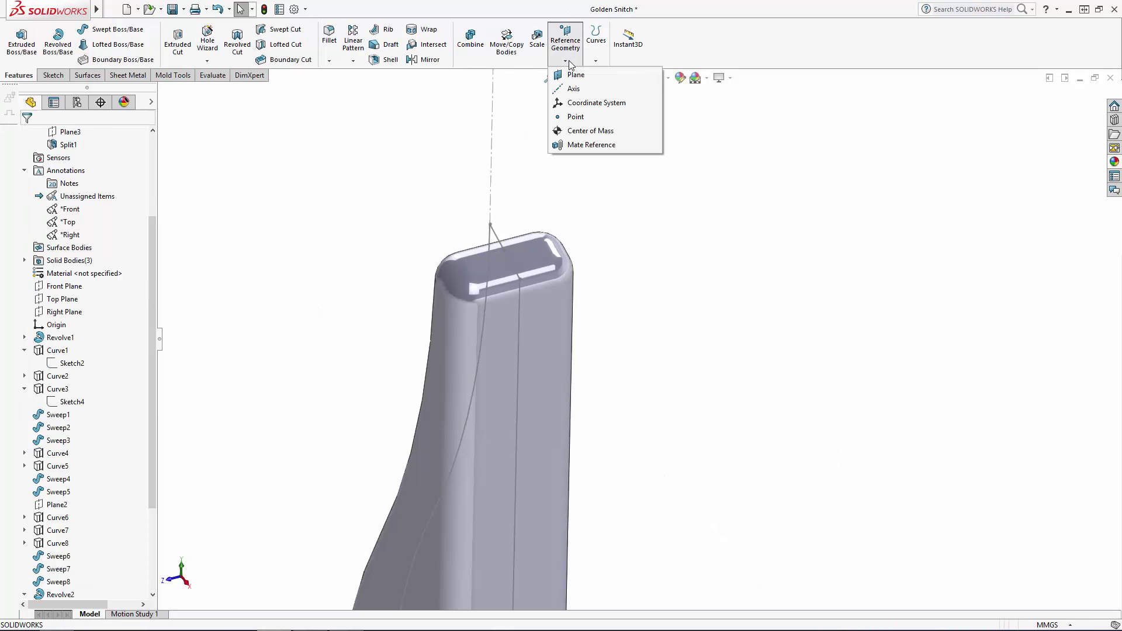
{"action": "left_click", "coordinate": [581, 105]}
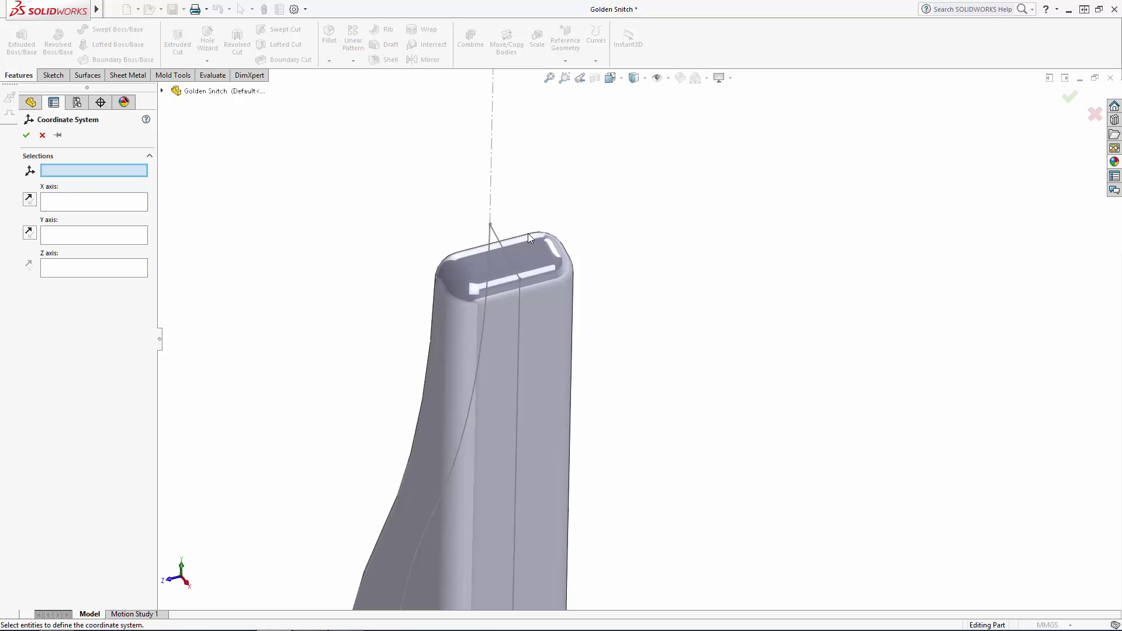
{"action": "left_click", "coordinate": [506, 251]}
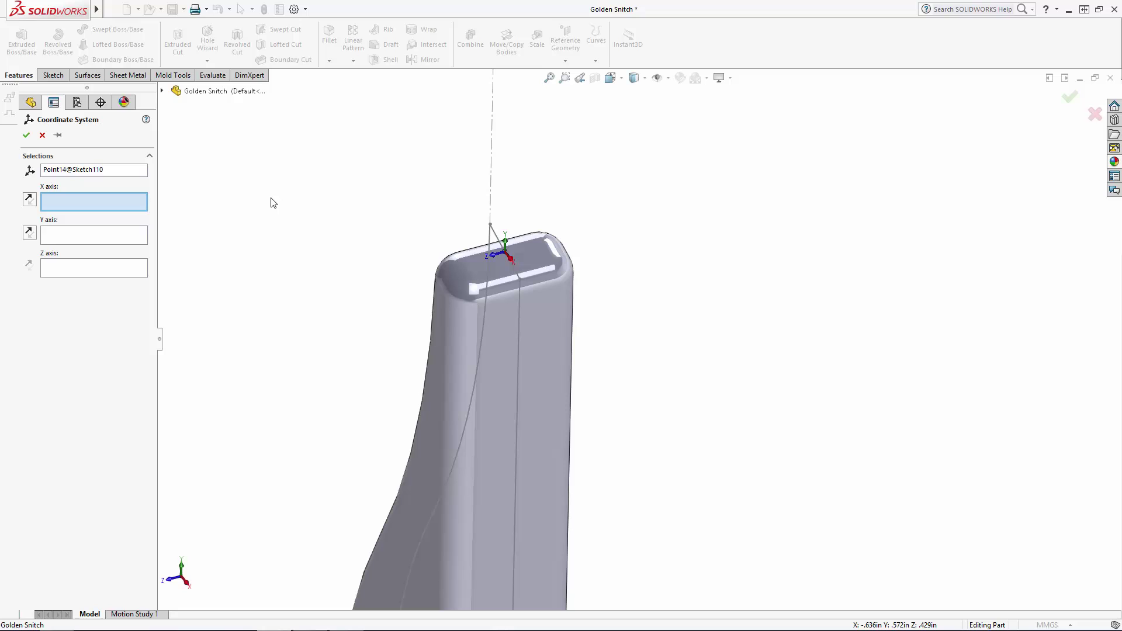
{"action": "left_click", "coordinate": [27, 137]}
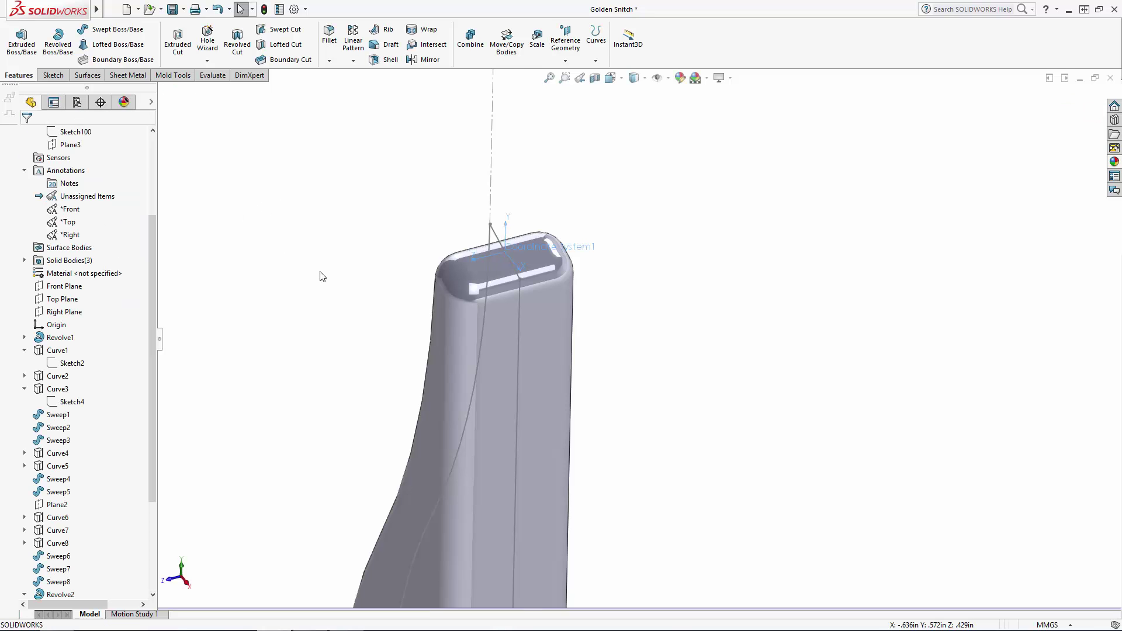
{"action": "scroll", "coordinate": [344, 304], "scroll_direction": "up", "scroll_amount": 12}
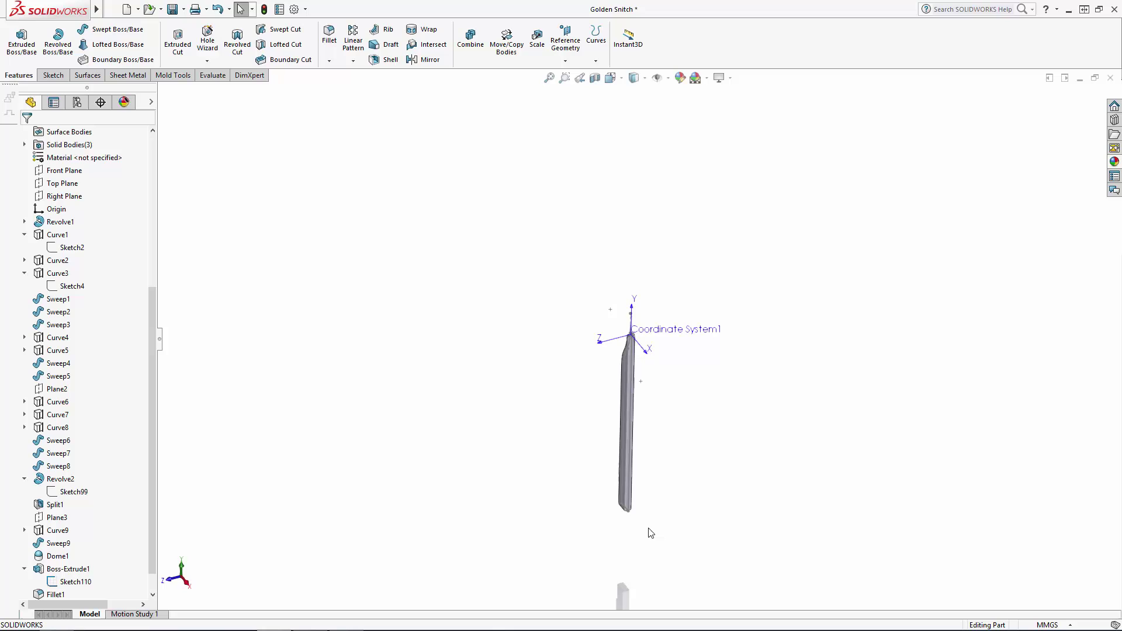
{"action": "scroll", "coordinate": [652, 444], "scroll_direction": "down", "scroll_amount": 3}
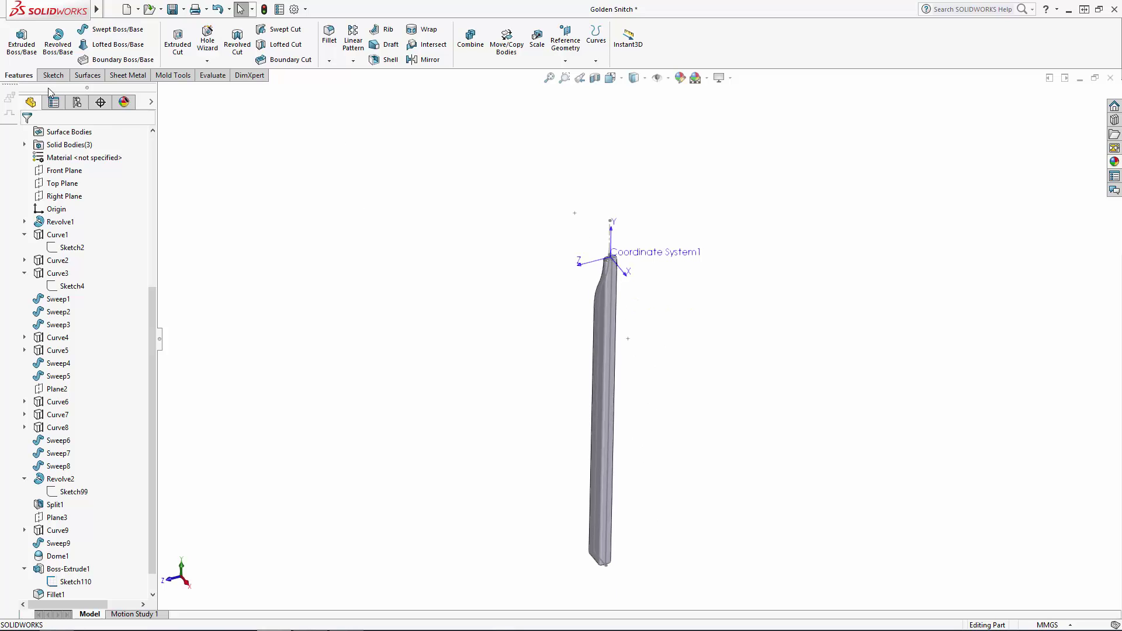
{"action": "mouse_move", "coordinate": [98, 12]}
{"action": "left_click", "coordinate": [180, 9]}
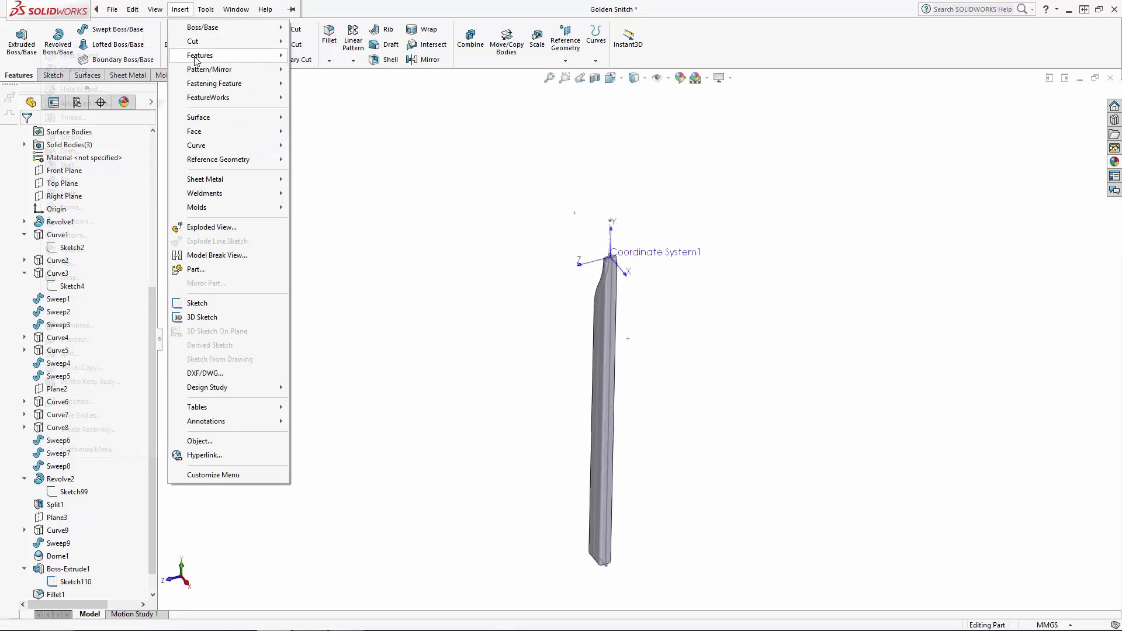
{"action": "mouse_move", "coordinate": [234, 55]}
{"action": "left_click", "coordinate": [67, 264]}
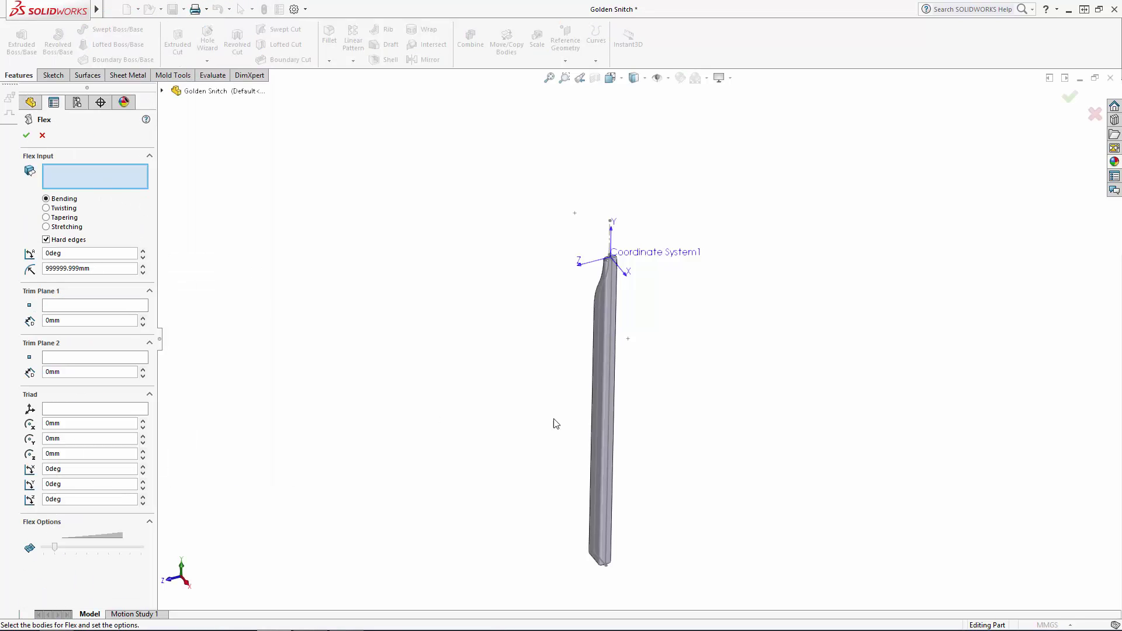
{"action": "left_click", "coordinate": [598, 377]}
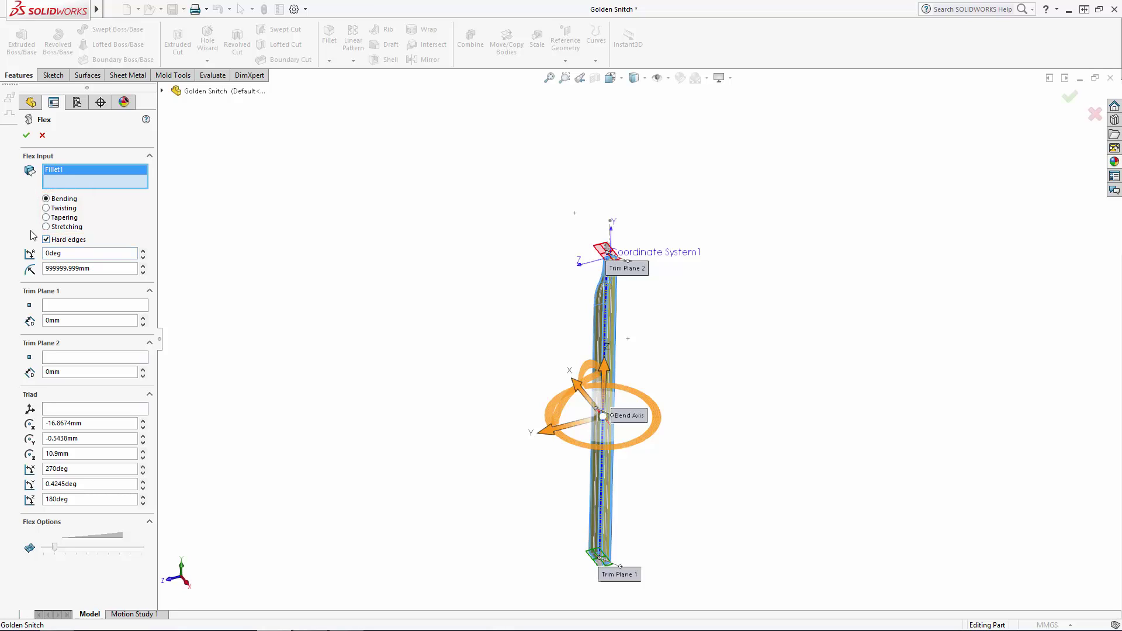
{"action": "left_click", "coordinate": [64, 410]}
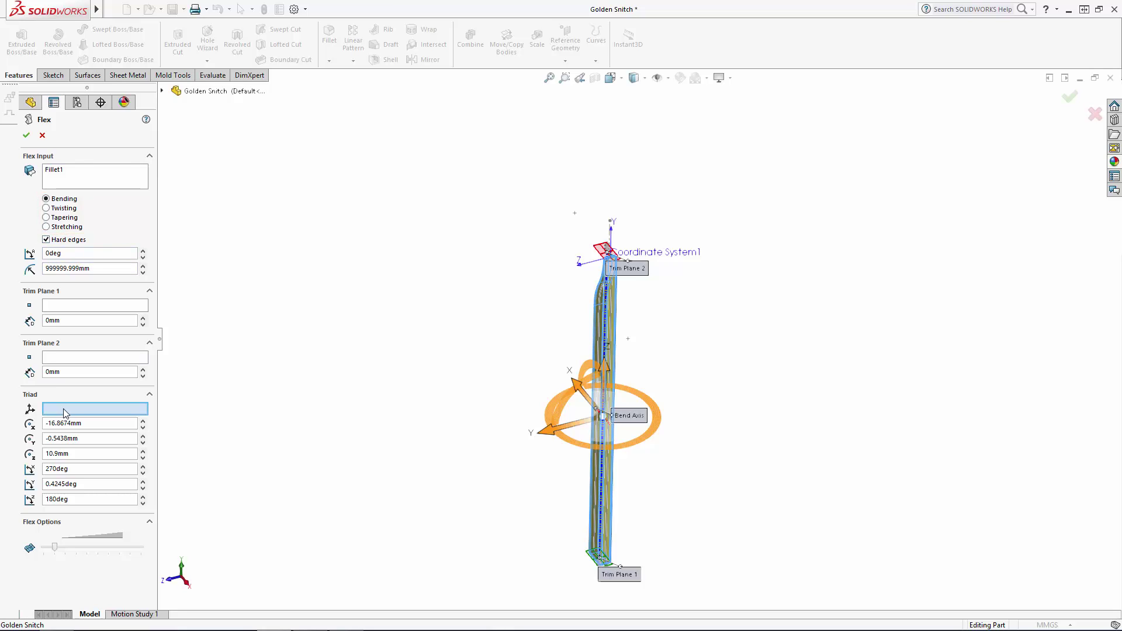
{"action": "left_click", "coordinate": [585, 269]}
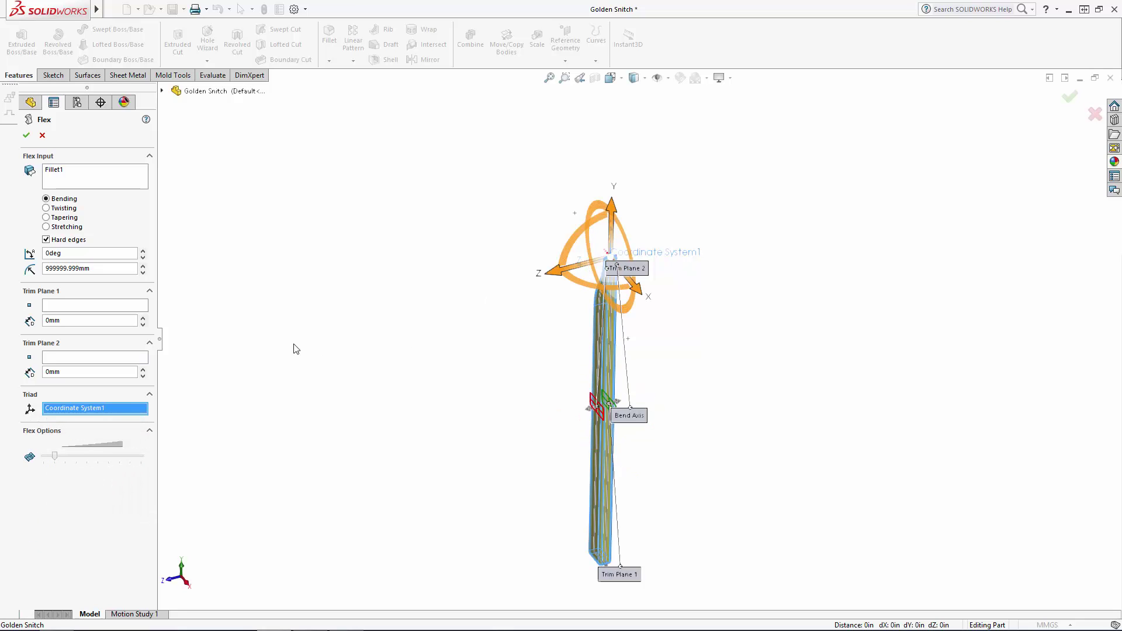
{"action": "scroll", "coordinate": [632, 431], "scroll_direction": "down", "scroll_amount": 8}
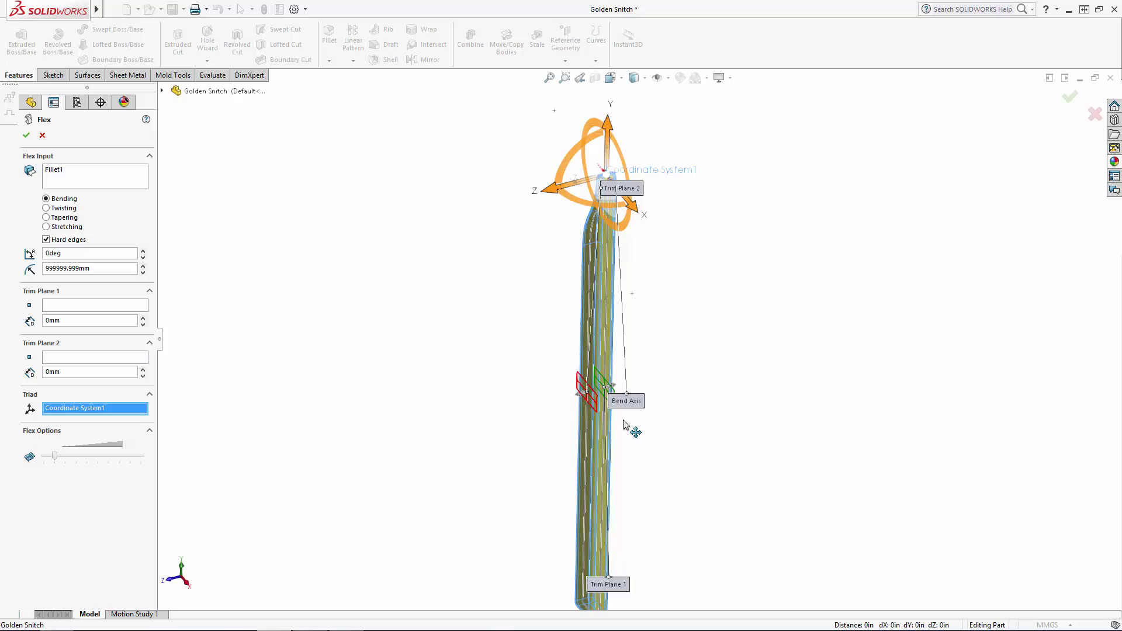
{"action": "scroll", "coordinate": [625, 371], "scroll_direction": "up", "scroll_amount": 8}
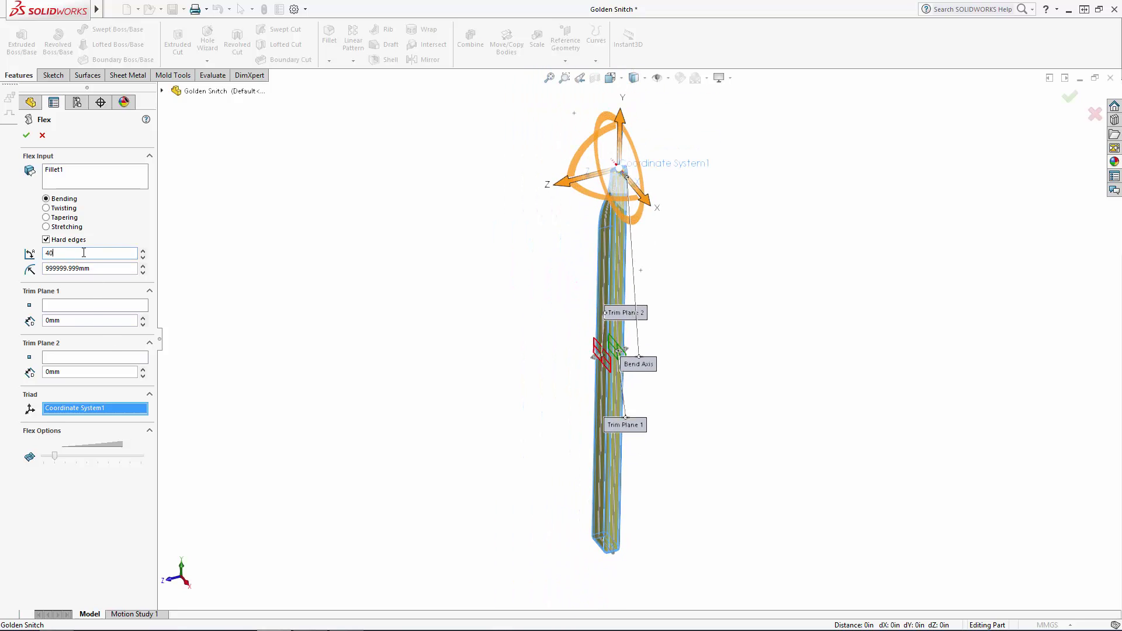
{"action": "key", "text": "Return"}
{"action": "left_click", "coordinate": [42, 135]}
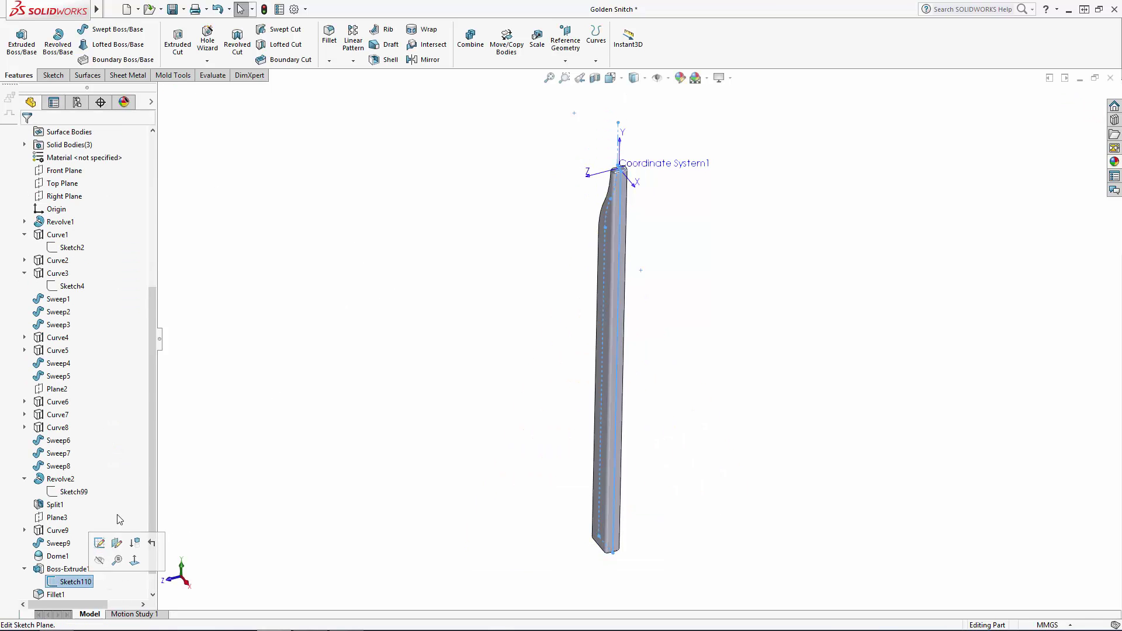
- Edit the coordinate system so its Z axis follows the long straight line of the feather sketch
{"action": "scroll", "coordinate": [89, 582], "scroll_direction": "down", "scroll_amount": 1}
{"action": "left_click", "coordinate": [82, 582]}
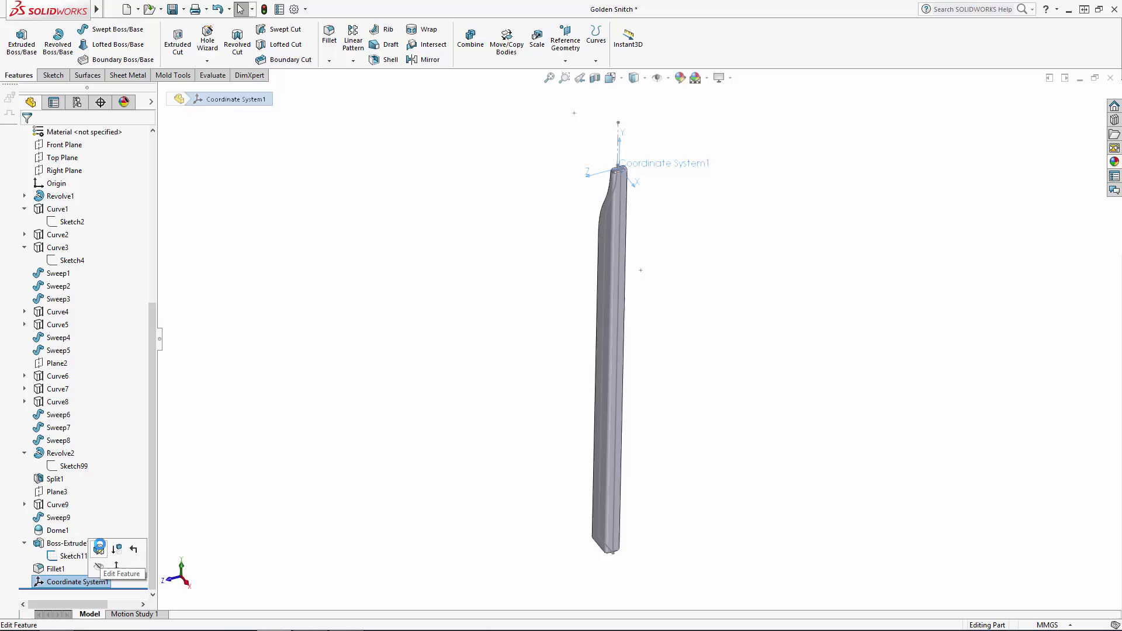
{"action": "left_click", "coordinate": [99, 549]}
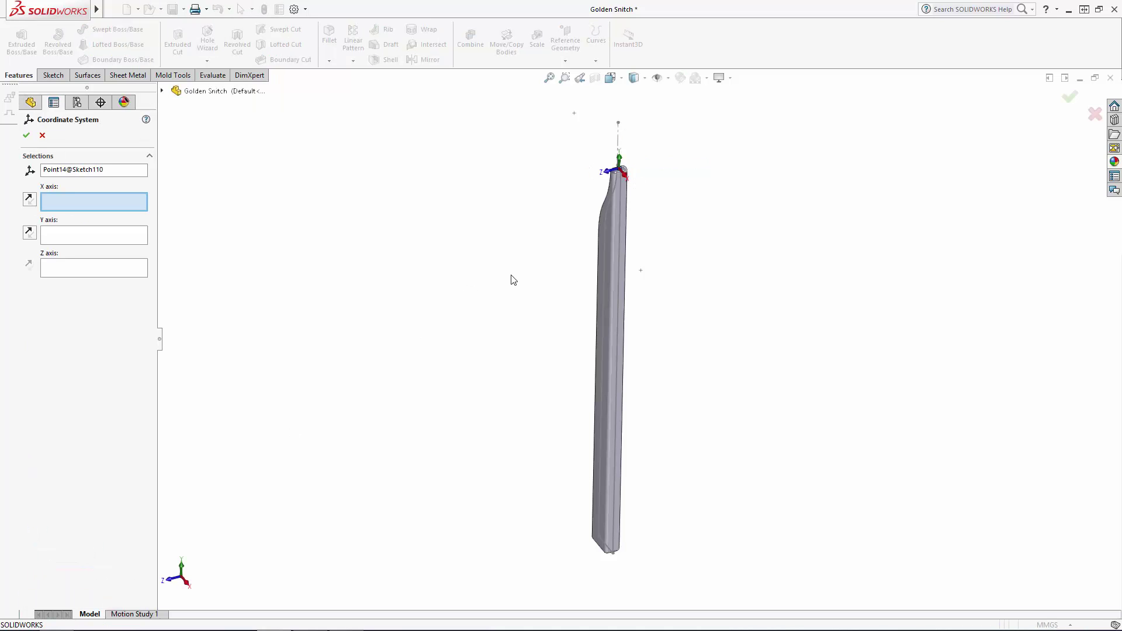
{"action": "scroll", "coordinate": [637, 192], "scroll_direction": "down", "scroll_amount": 5}
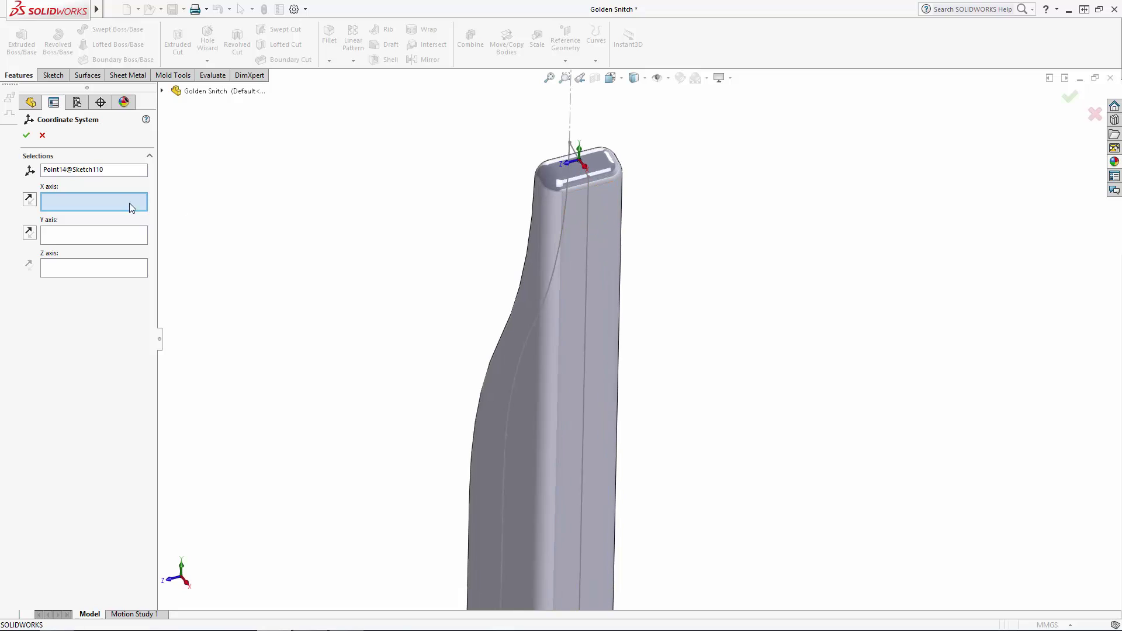
{"action": "left_click", "coordinate": [75, 268]}
{"action": "left_click", "coordinate": [587, 247]}
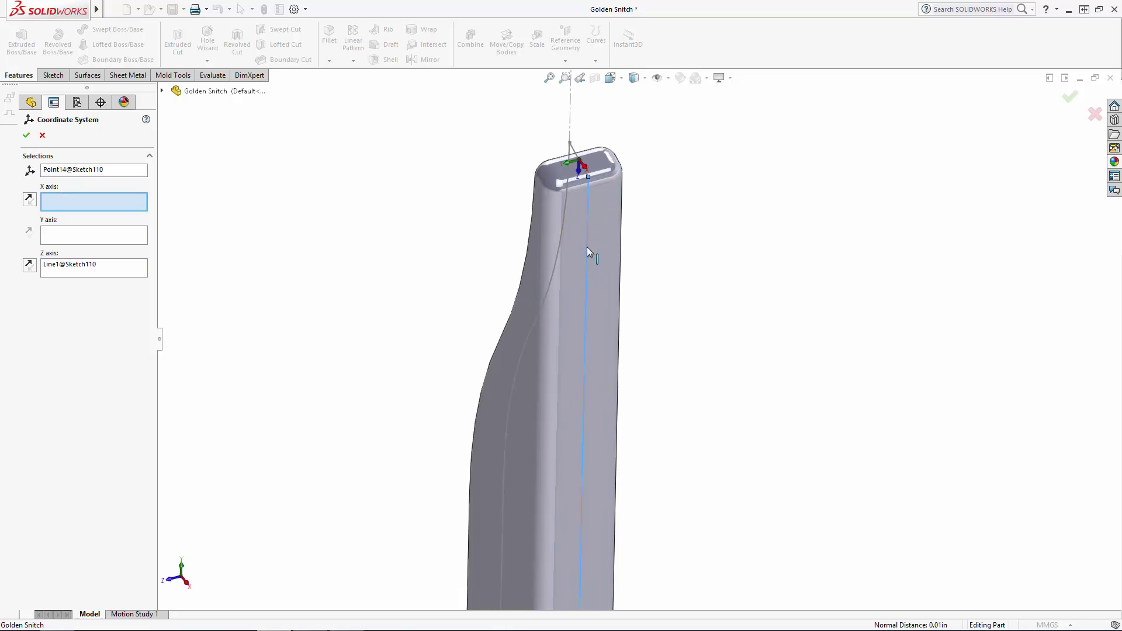
{"action": "left_click", "coordinate": [1070, 96]}
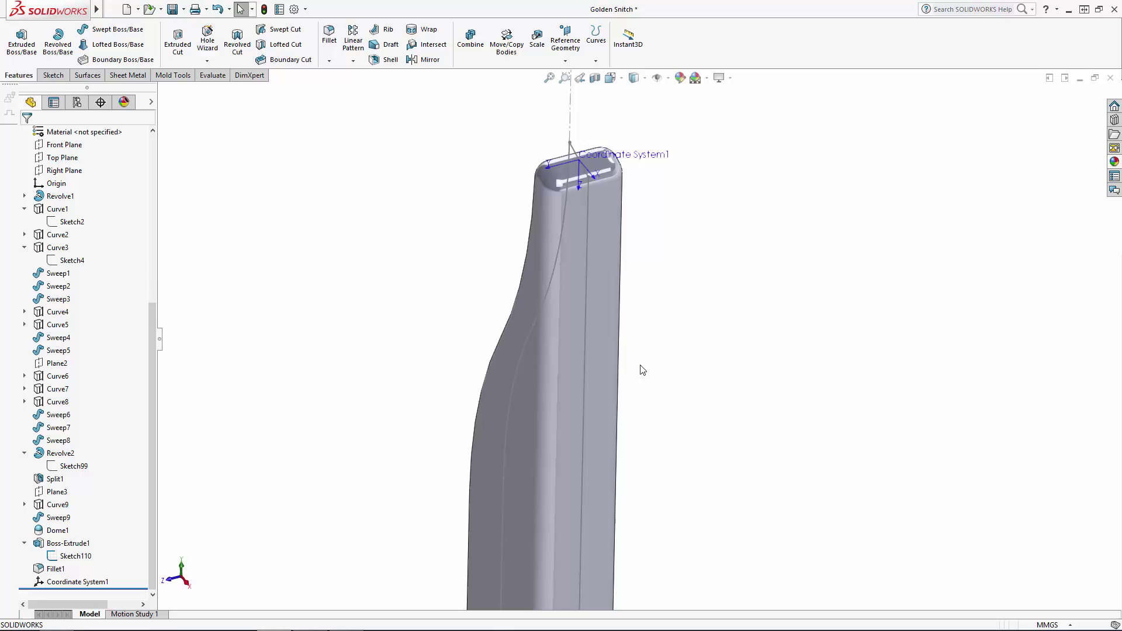
{"action": "scroll", "coordinate": [655, 374], "scroll_direction": "up", "scroll_amount": 5}
{"action": "scroll", "coordinate": [671, 377], "scroll_direction": "up", "scroll_amount": 3}
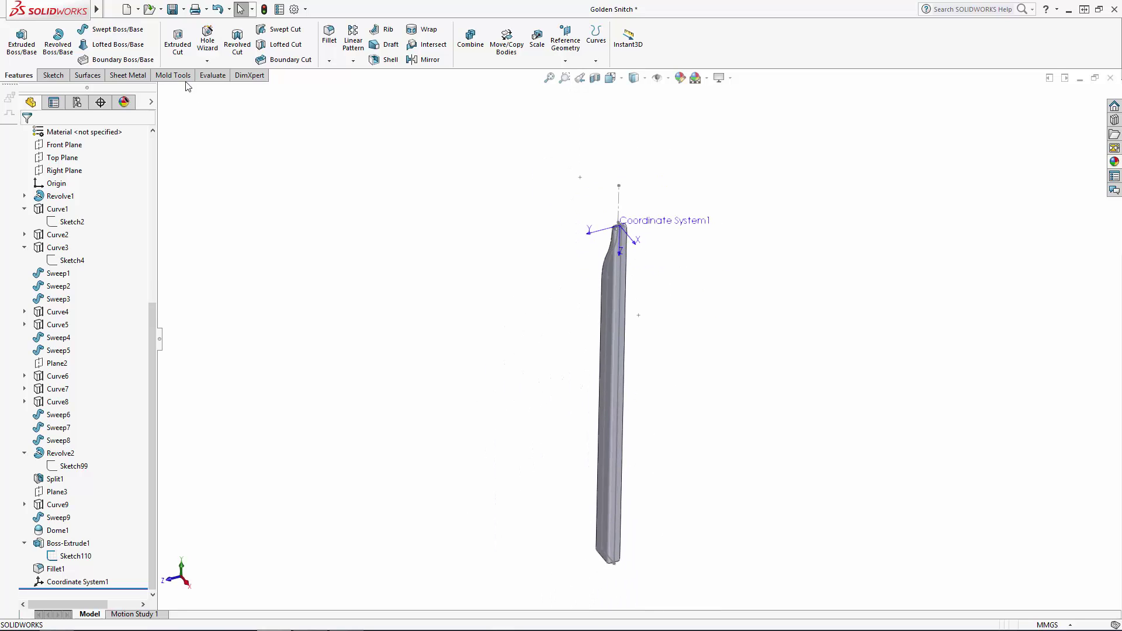
- Set up a Flex bend of the feather body, with Coordinate System1 as the triad reference and a 40-degree angle
{"action": "left_click", "coordinate": [181, 10]}
{"action": "mouse_move", "coordinate": [222, 55]}
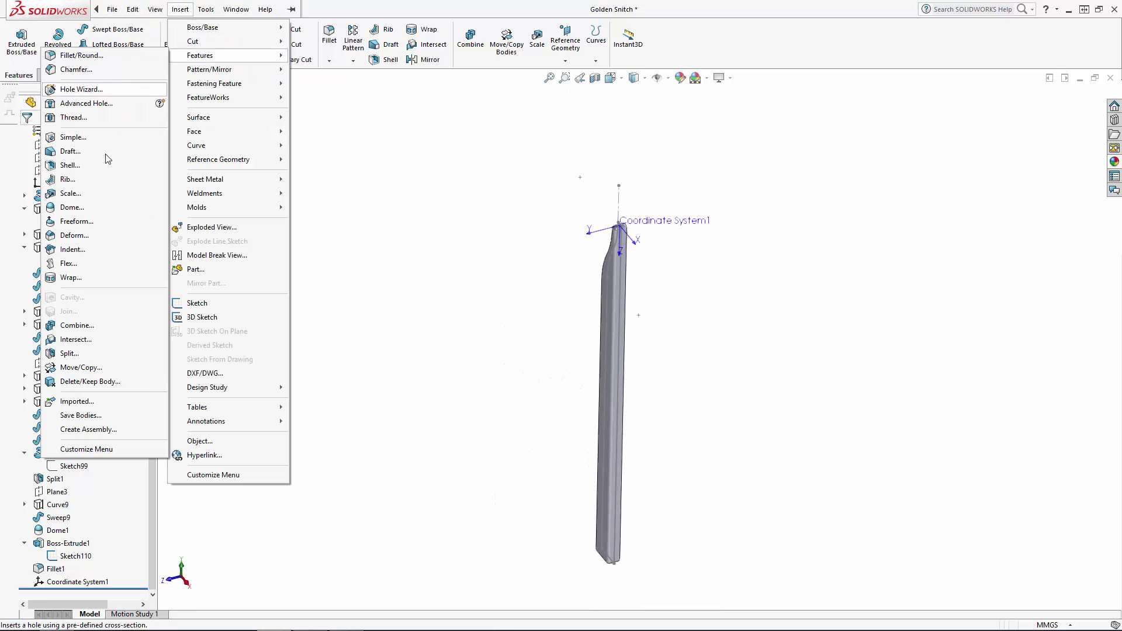
{"action": "left_click", "coordinate": [69, 263]}
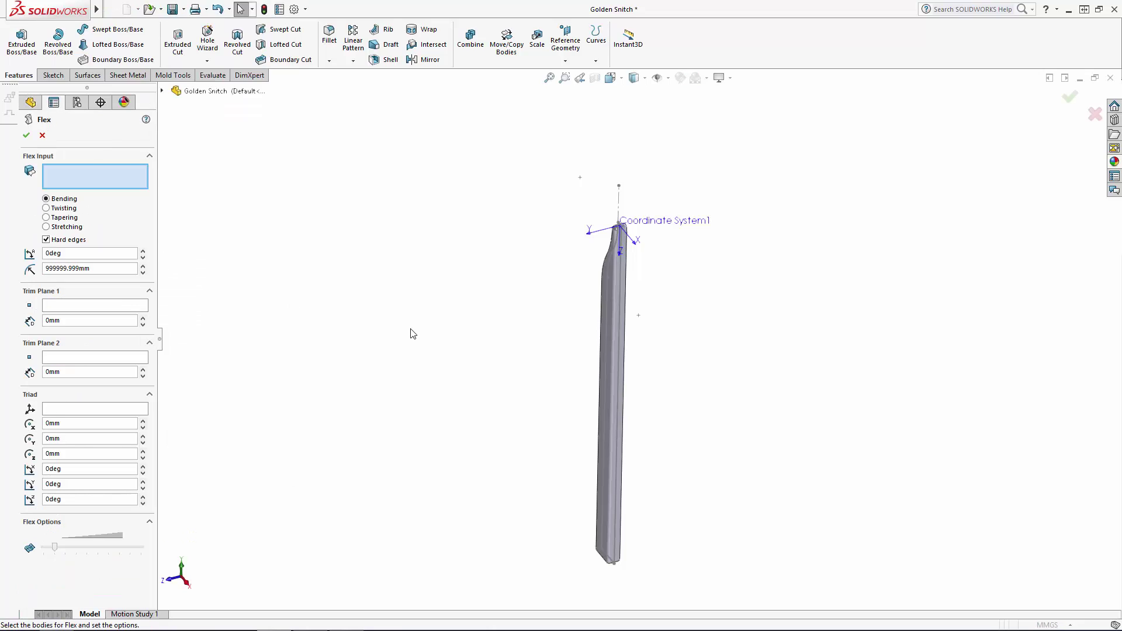
{"action": "left_click", "coordinate": [612, 371]}
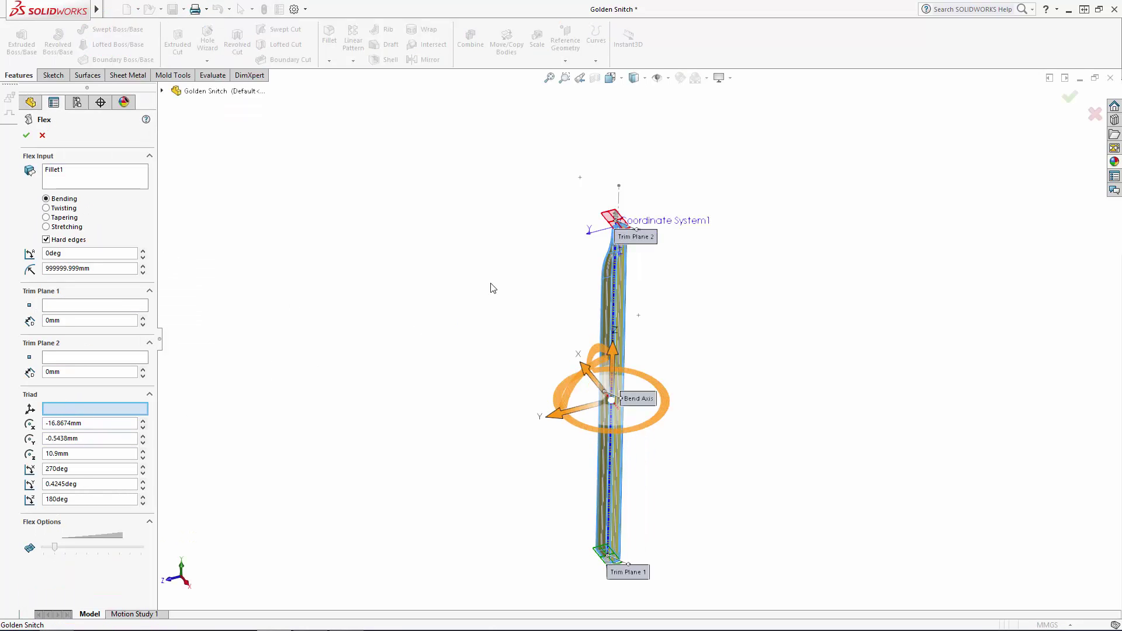
{"action": "left_click", "coordinate": [597, 239]}
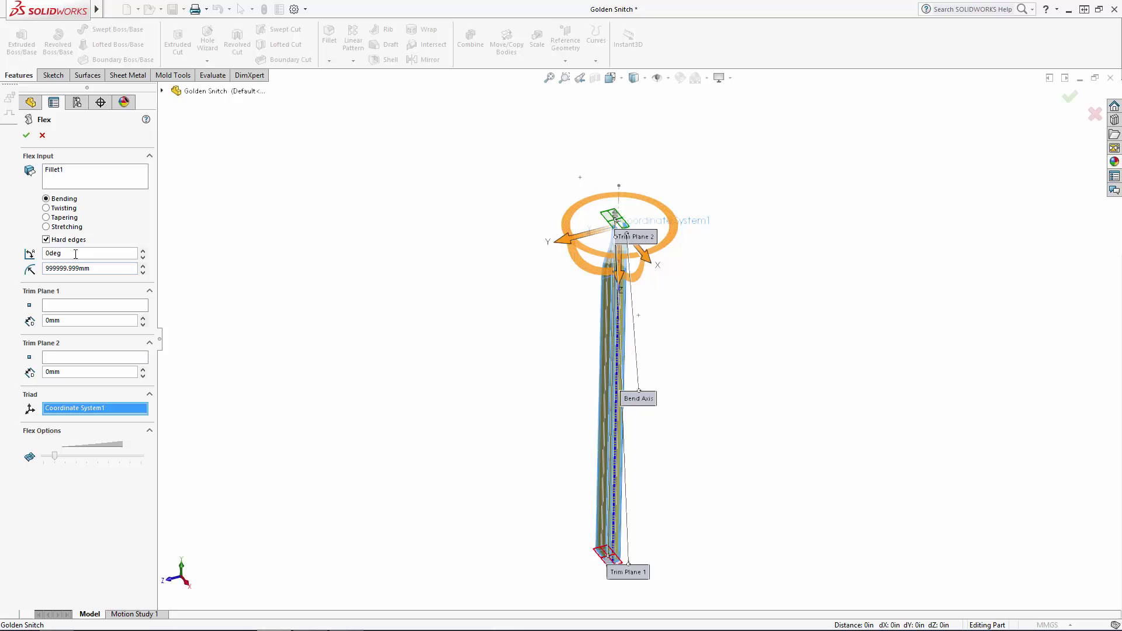
{"action": "key", "text": "Return"}
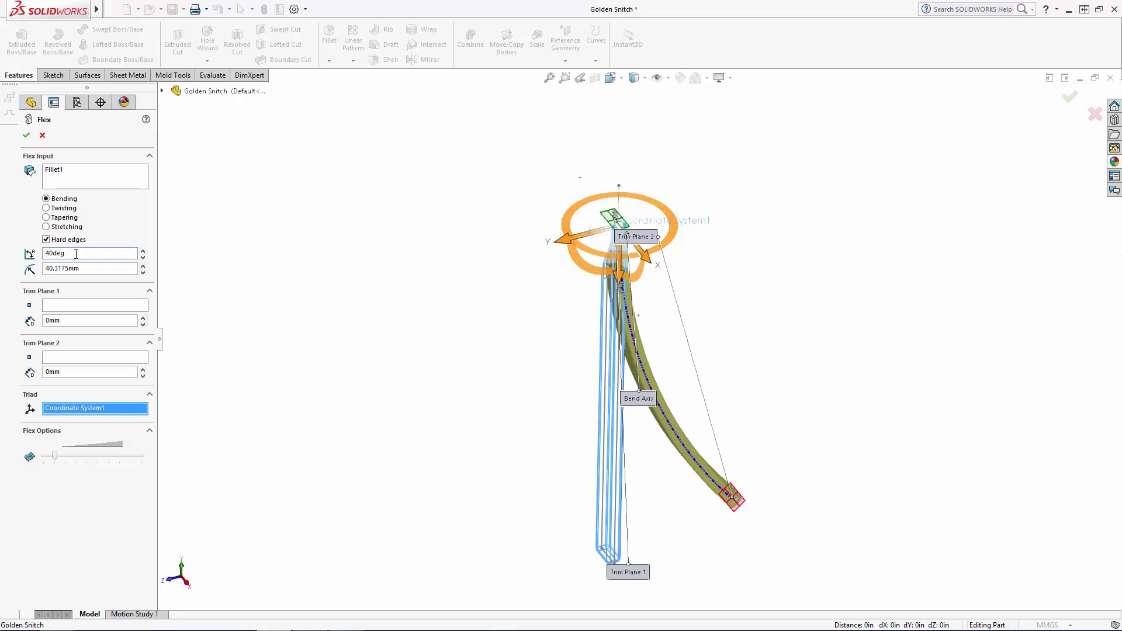
{"action": "middle_click_drag", "start_coordinate": [918, 499], "coordinate": [791, 510]}
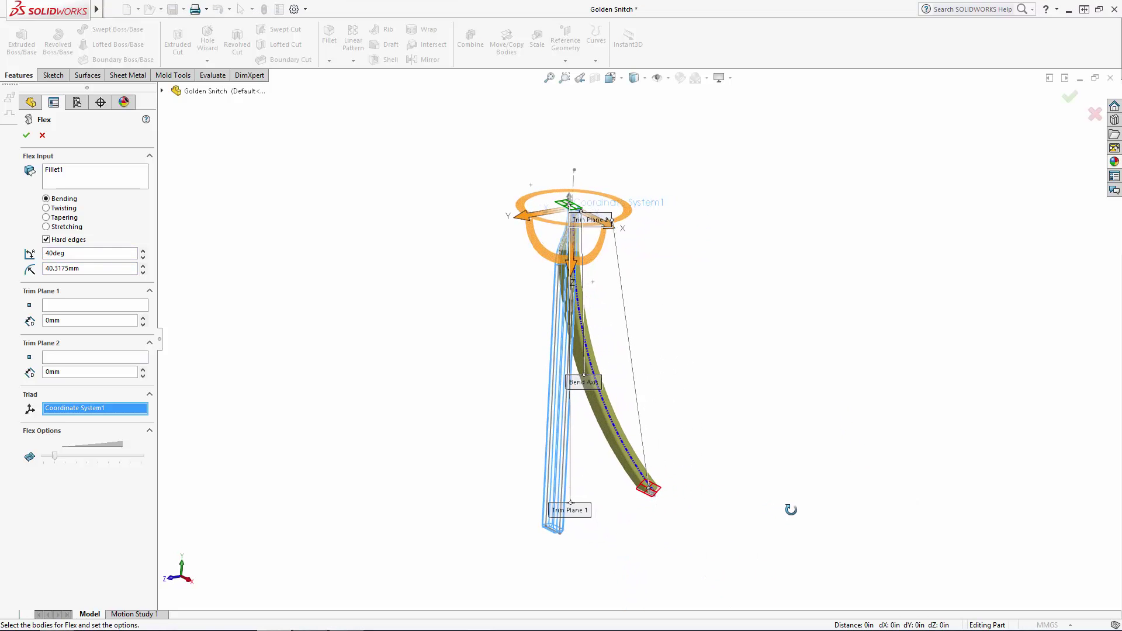
- Set the feather's Flex bend angle to 30 degrees and accept the feature
{"action": "double_click", "coordinate": [93, 255]}
{"action": "type", "text": "30"}
{"action": "key", "text": "Return"}
{"action": "left_click", "coordinate": [27, 135]}
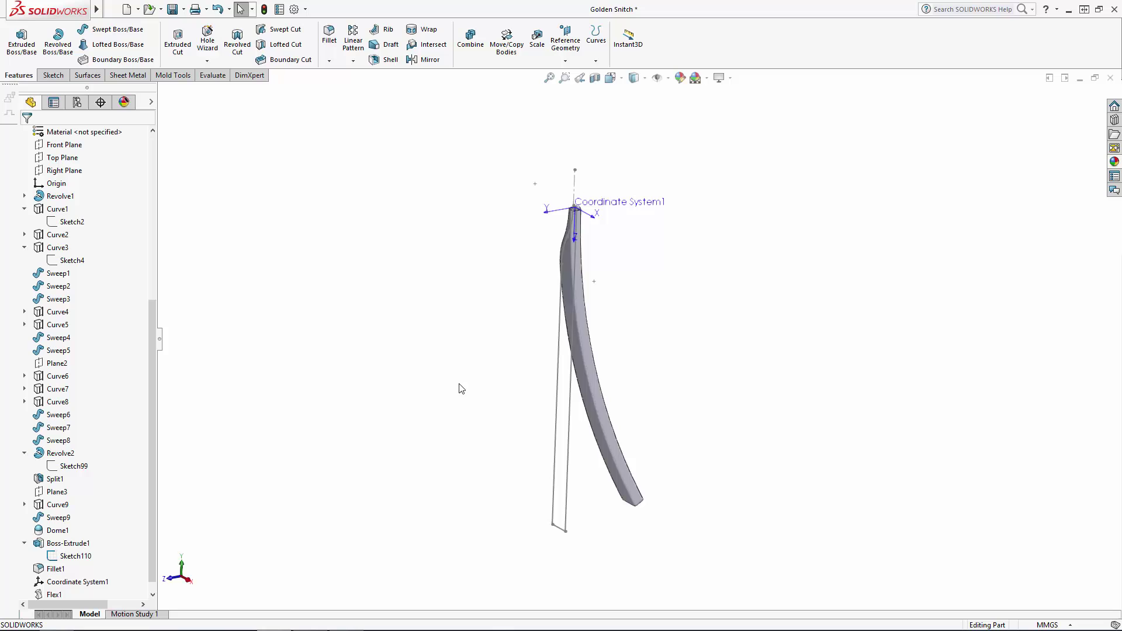
- Hide the feather's profile sketch and the coordinate system
{"action": "middle_click_drag", "start_coordinate": [458, 388], "coordinate": [549, 446]}
{"action": "left_click", "coordinate": [564, 451]}
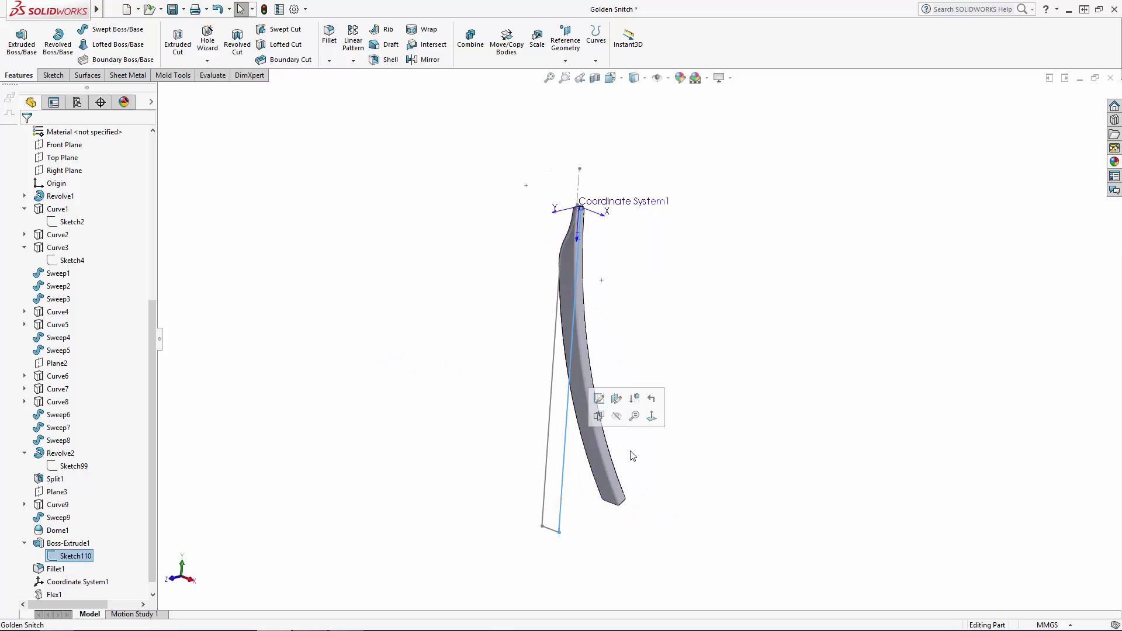
{"action": "left_click", "coordinate": [598, 416]}
{"action": "left_click", "coordinate": [76, 582]}
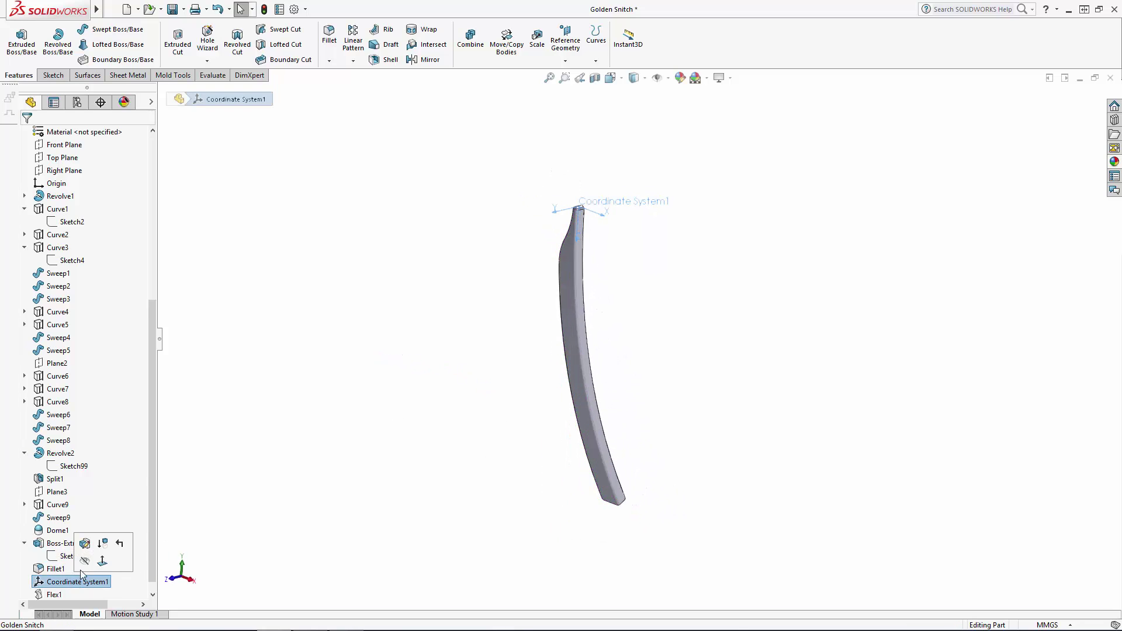
{"action": "left_click", "coordinate": [86, 560]}
- Show the hidden wing rod body, Dome1, from the list of solid bodies
{"action": "left_click_drag", "start_coordinate": [152, 432], "coordinate": [150, 234]}
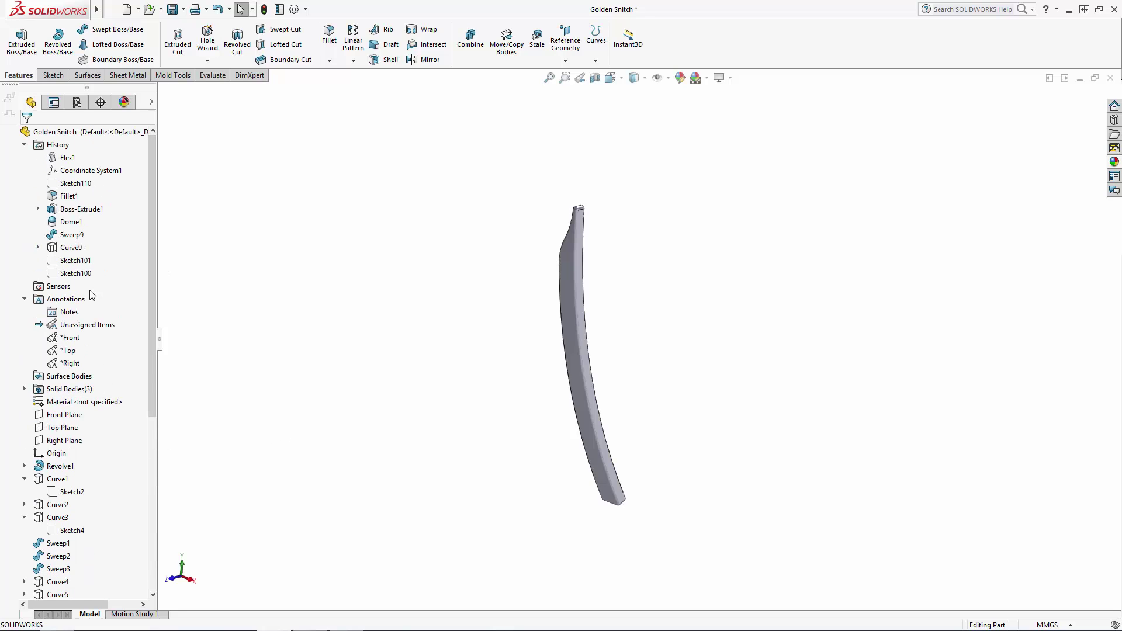
{"action": "double_click", "coordinate": [69, 389]}
{"action": "left_click", "coordinate": [71, 415]}
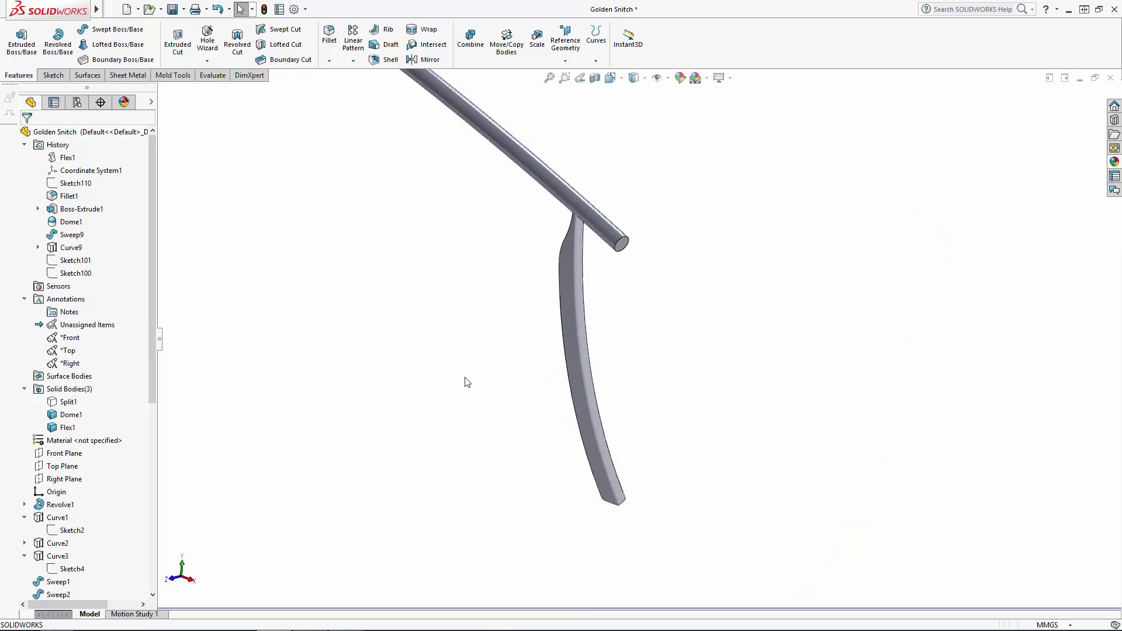
{"action": "middle_click_drag", "start_coordinate": [464, 380], "coordinate": [840, 372]}
- Show the feather's profile sketch, Sketch110, under Boss-Extrude1
{"action": "left_click_drag", "start_coordinate": [153, 257], "coordinate": [150, 499]}
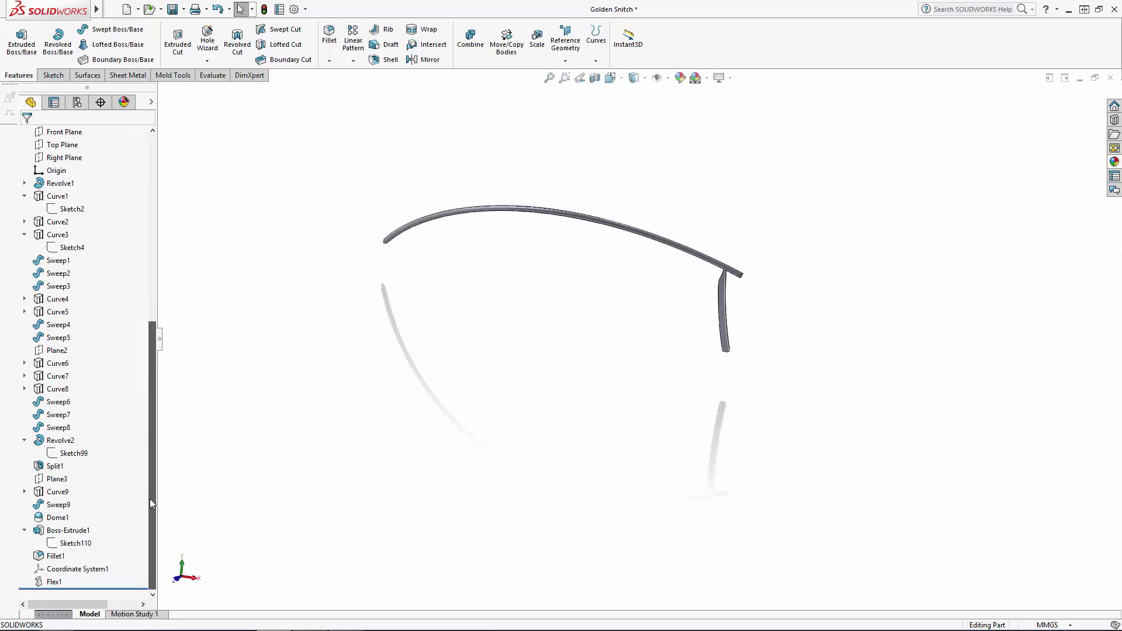
{"action": "left_click", "coordinate": [75, 543]}
{"action": "left_click", "coordinate": [94, 530]}
{"action": "left_click", "coordinate": [684, 441]}
{"action": "scroll", "coordinate": [742, 300], "scroll_direction": "down", "scroll_amount": 6}
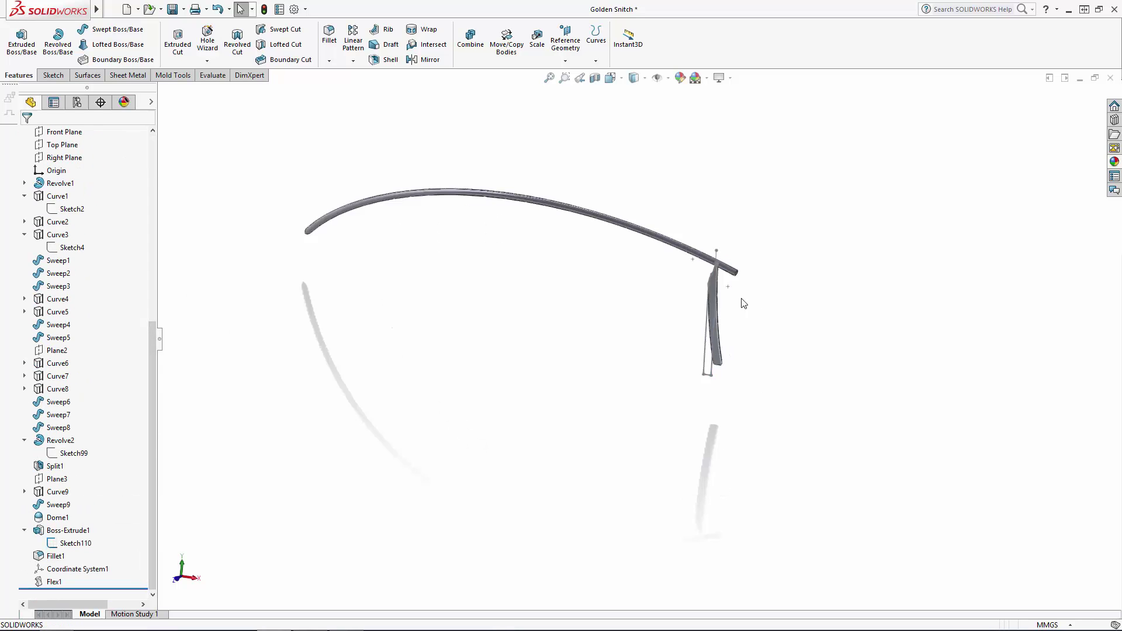
- Set up a Move/Copy Body rotation of the feather about the sketch point at its tip, with -10 degrees about Y
{"action": "left_click", "coordinate": [515, 38]}
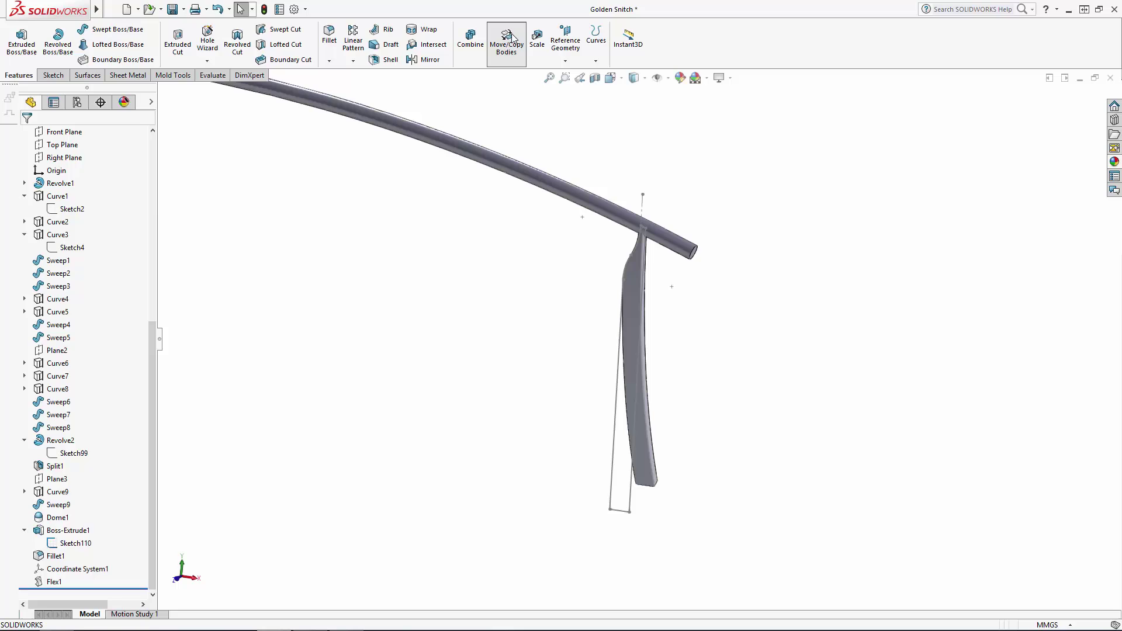
{"action": "left_click", "coordinate": [627, 371]}
{"action": "left_click", "coordinate": [91, 253]}
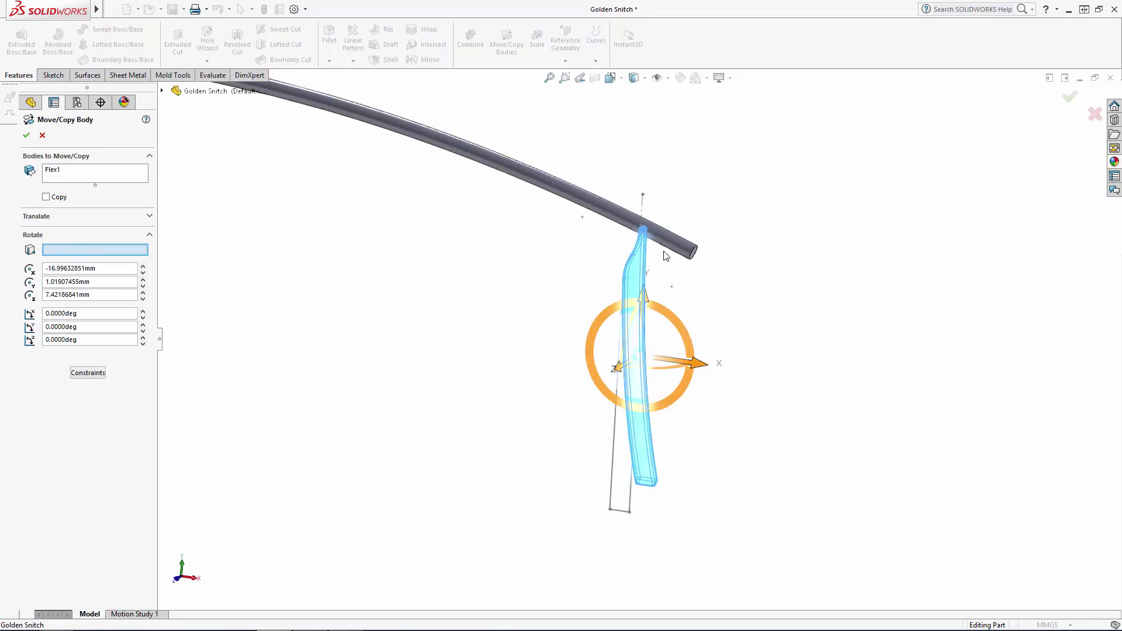
{"action": "scroll", "coordinate": [637, 252], "scroll_direction": "down", "scroll_amount": 5}
{"action": "left_click", "coordinate": [551, 207]}
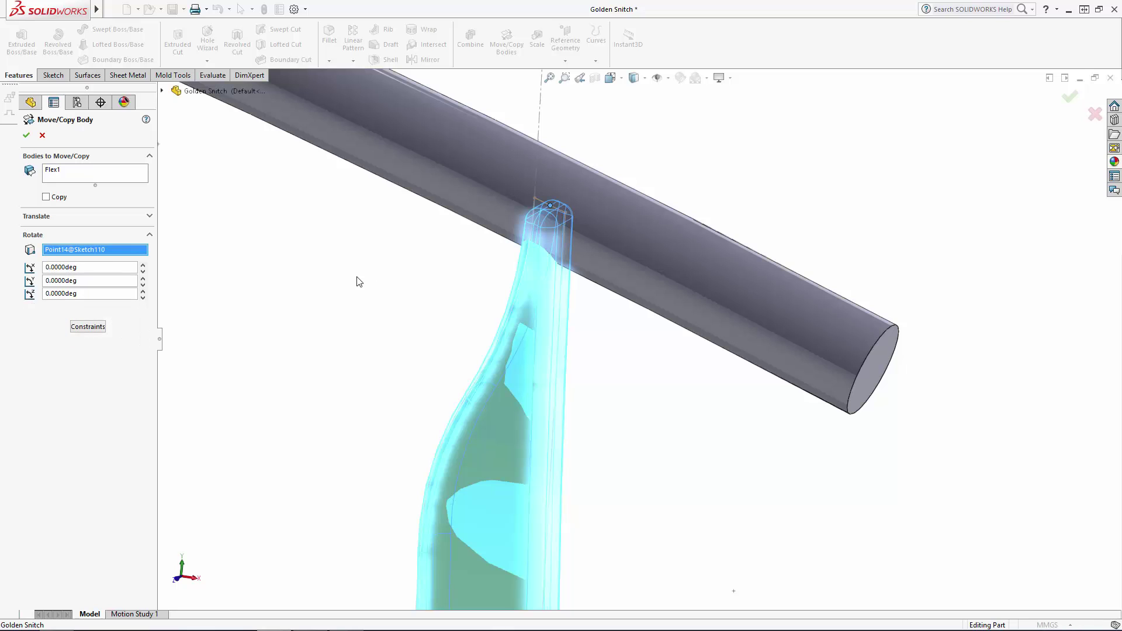
{"action": "left_click", "coordinate": [91, 282]}
{"action": "type", "text": "-10"}
{"action": "key", "text": "Return"}
{"action": "scroll", "coordinate": [447, 388], "scroll_direction": "up", "scroll_amount": 5}
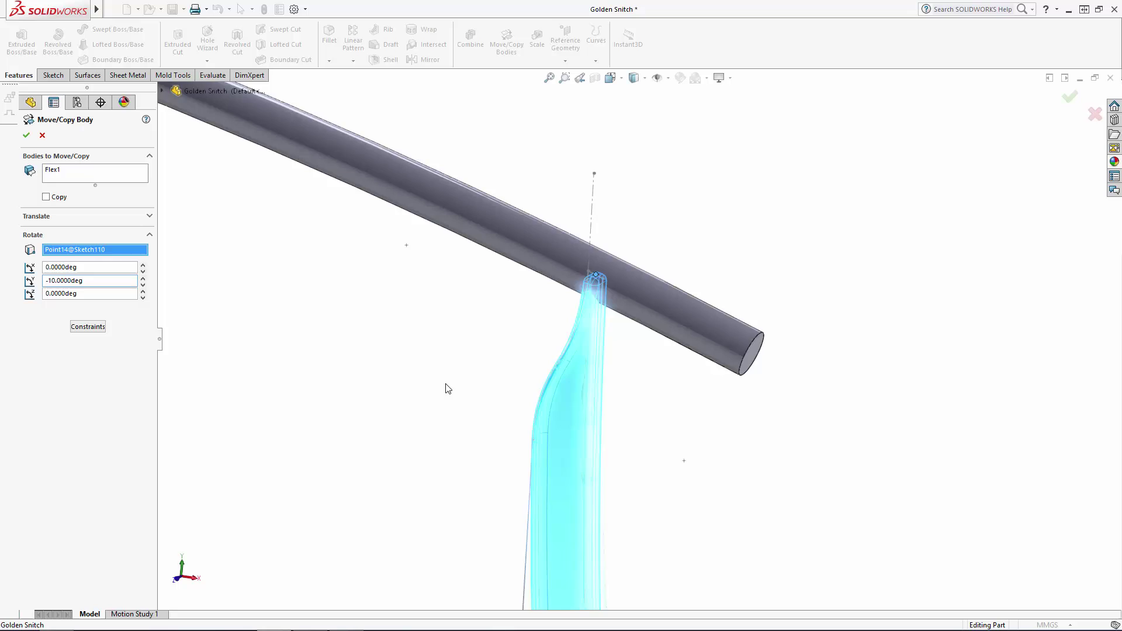
{"action": "scroll", "coordinate": [667, 447], "scroll_direction": "down", "scroll_amount": 5}
{"action": "scroll", "coordinate": [694, 524], "scroll_direction": "up", "scroll_amount": 2}
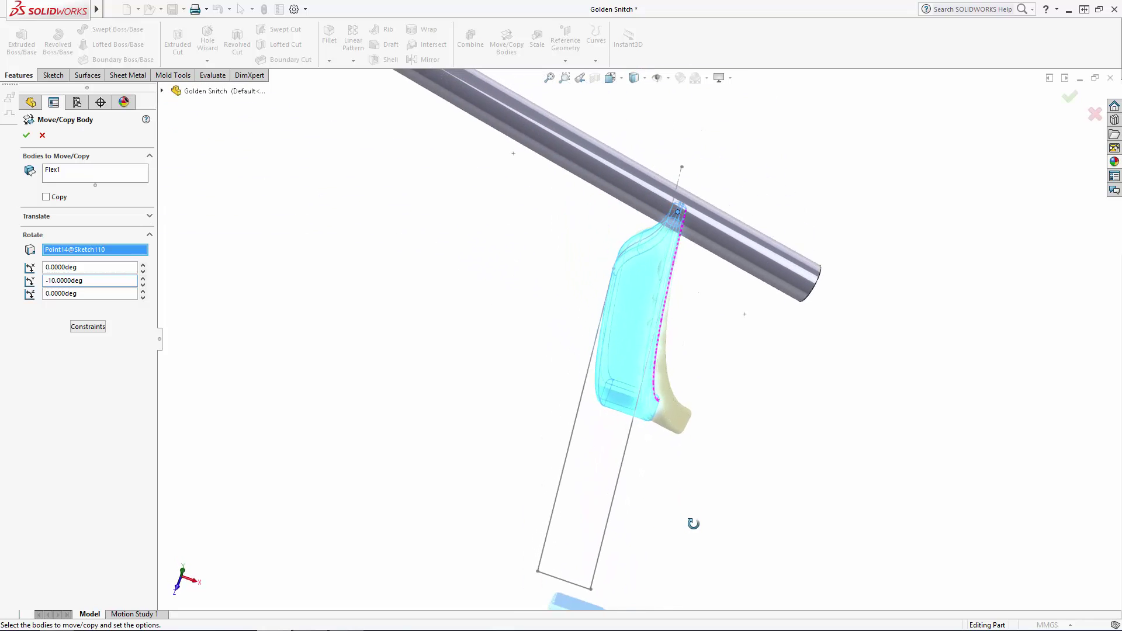
- Set the feather's Y rotation to 10 degrees and accept the body move
{"action": "left_click", "coordinate": [92, 282]}
{"action": "type", "text": "10"}
{"action": "key", "text": "Return"}
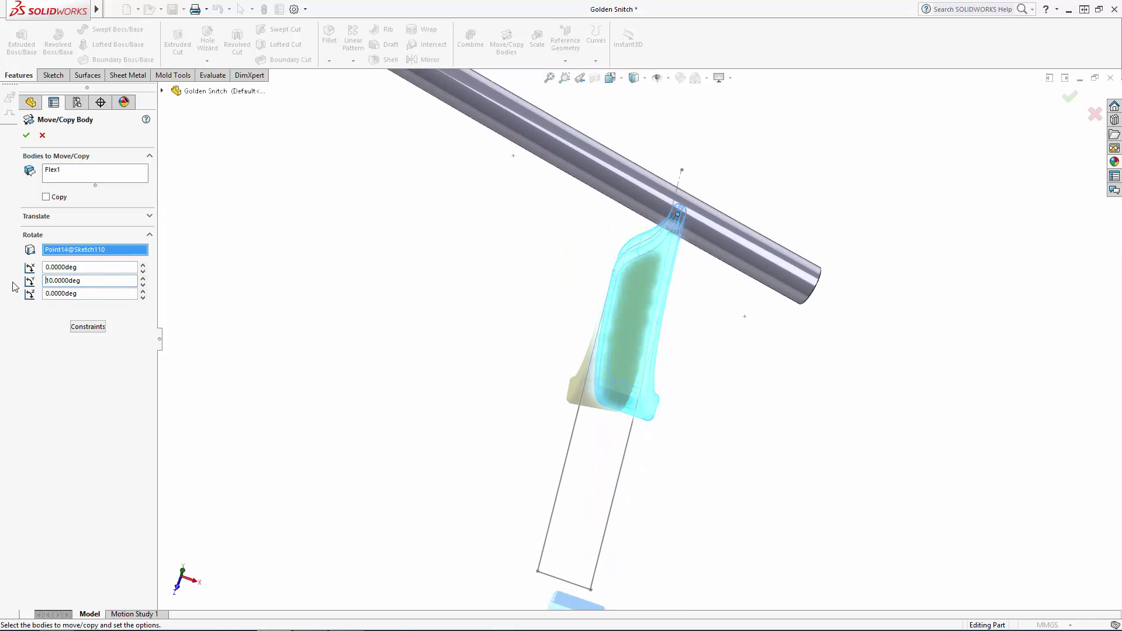
{"action": "left_click", "coordinate": [26, 135]}
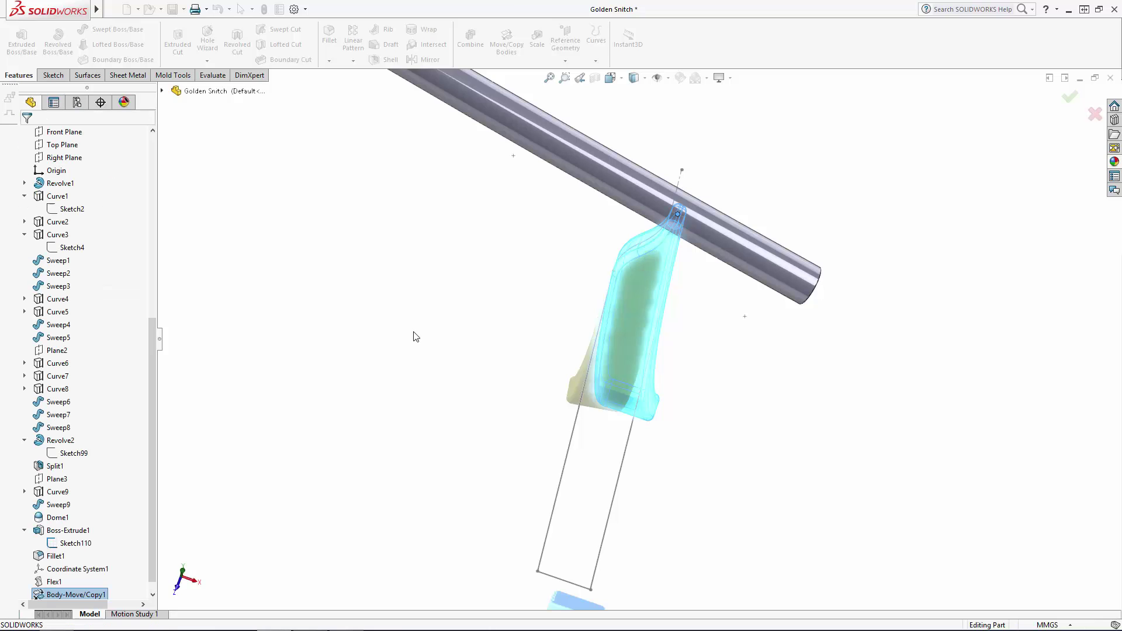
- Hide the feather's profile sketch and show the projected curve, Curve9, along the wing rod
{"action": "left_click", "coordinate": [624, 451]}
{"action": "left_click", "coordinate": [675, 414]}
{"action": "scroll", "coordinate": [693, 452], "scroll_direction": "up", "scroll_amount": 4}
{"action": "middle_click_drag", "start_coordinate": [694, 456], "coordinate": [525, 225]}
{"action": "scroll", "coordinate": [525, 226], "scroll_direction": "down", "scroll_amount": 2}
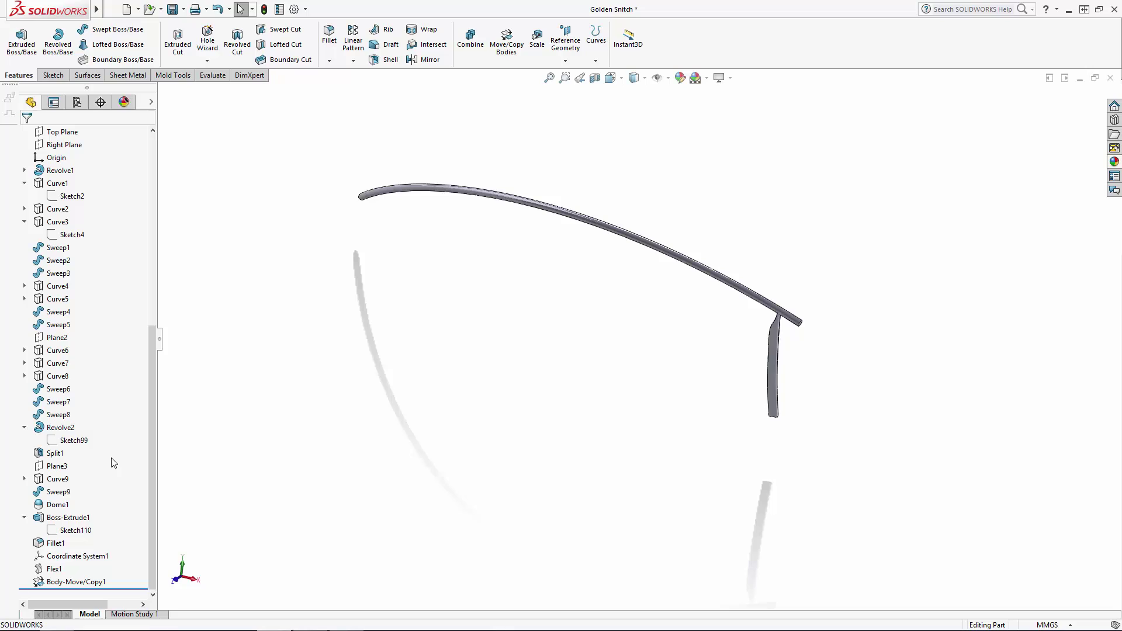
{"action": "left_click", "coordinate": [64, 479]}
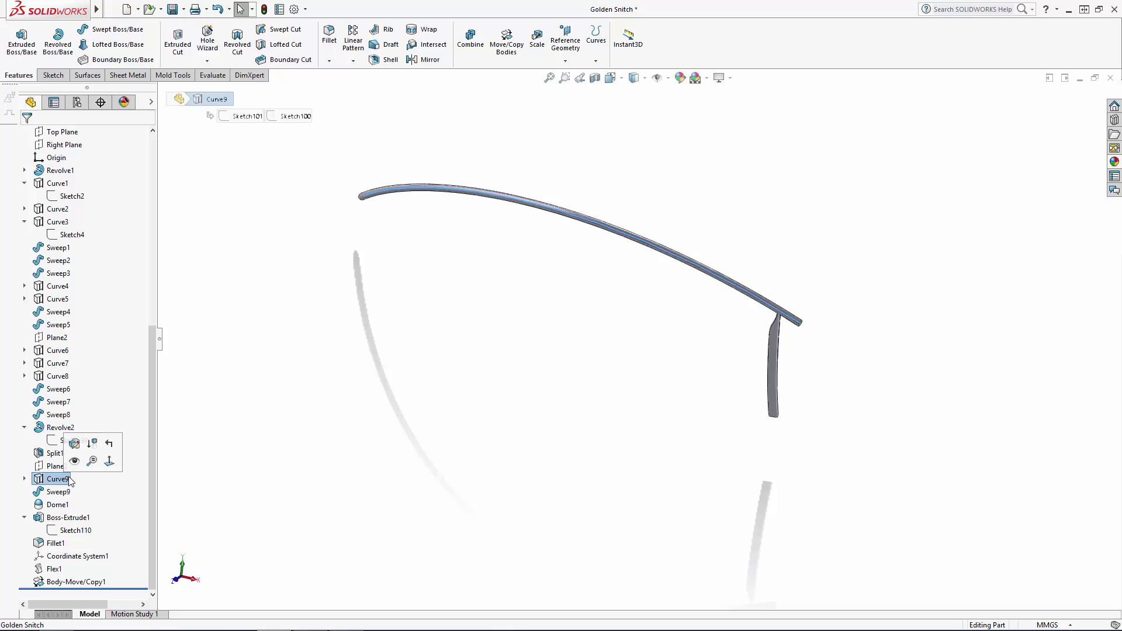
{"action": "middle_click_drag", "start_coordinate": [549, 397], "coordinate": [672, 392]}
- Set up an extruded surface from Sketch100 of the projected curve, with Direction 1 reversed and a 100 mm blind depth
{"action": "left_click", "coordinate": [24, 479]}
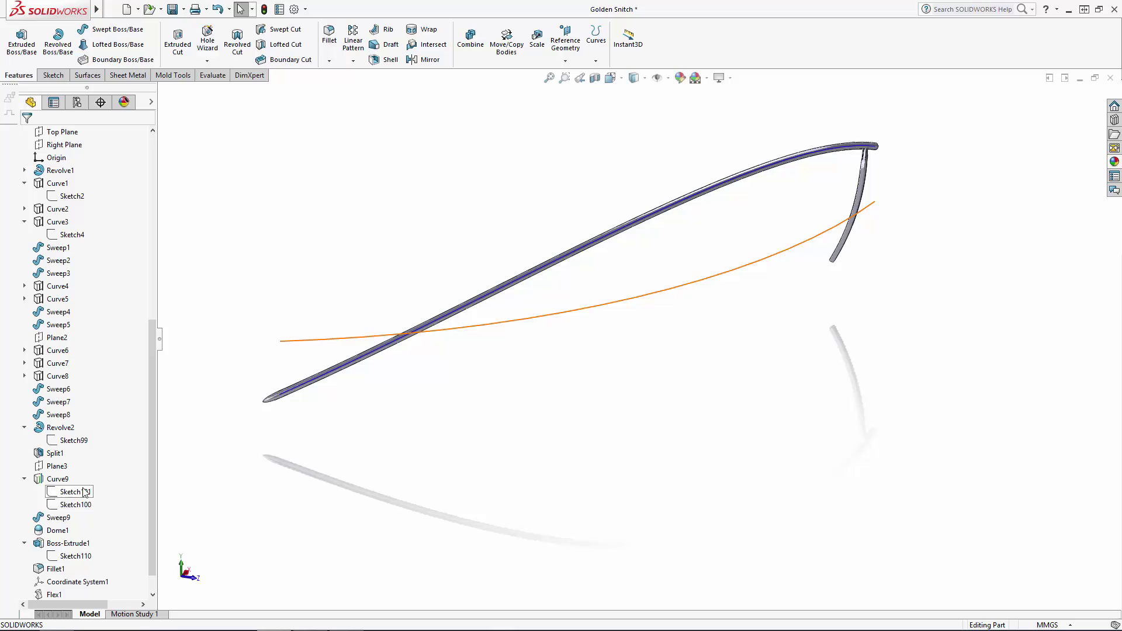
{"action": "left_click", "coordinate": [82, 505]}
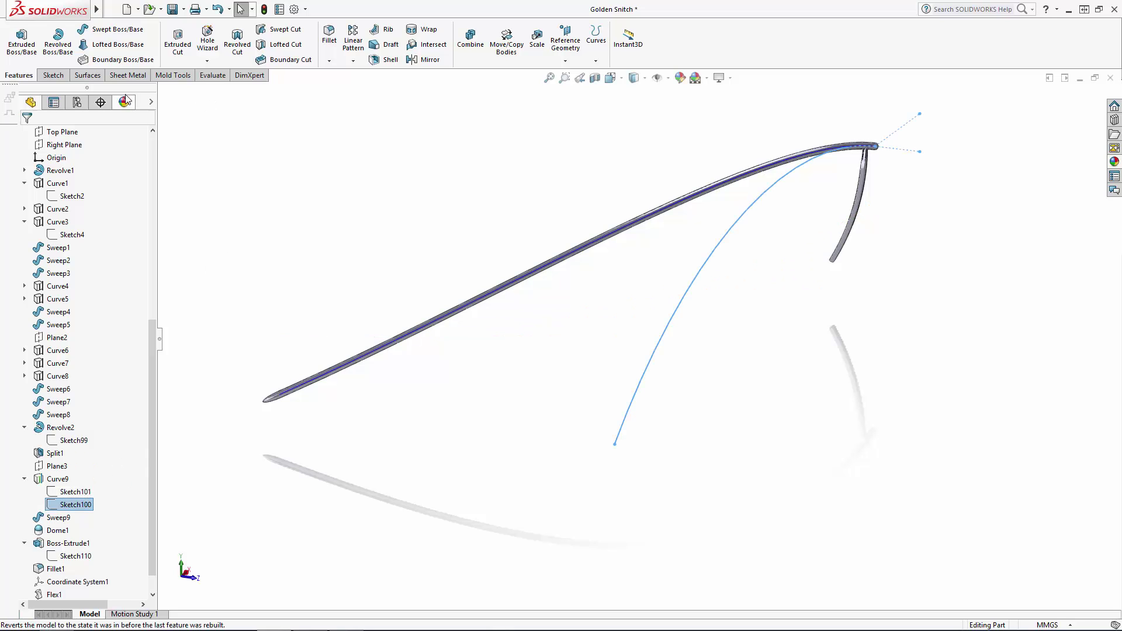
{"action": "left_click", "coordinate": [87, 75]}
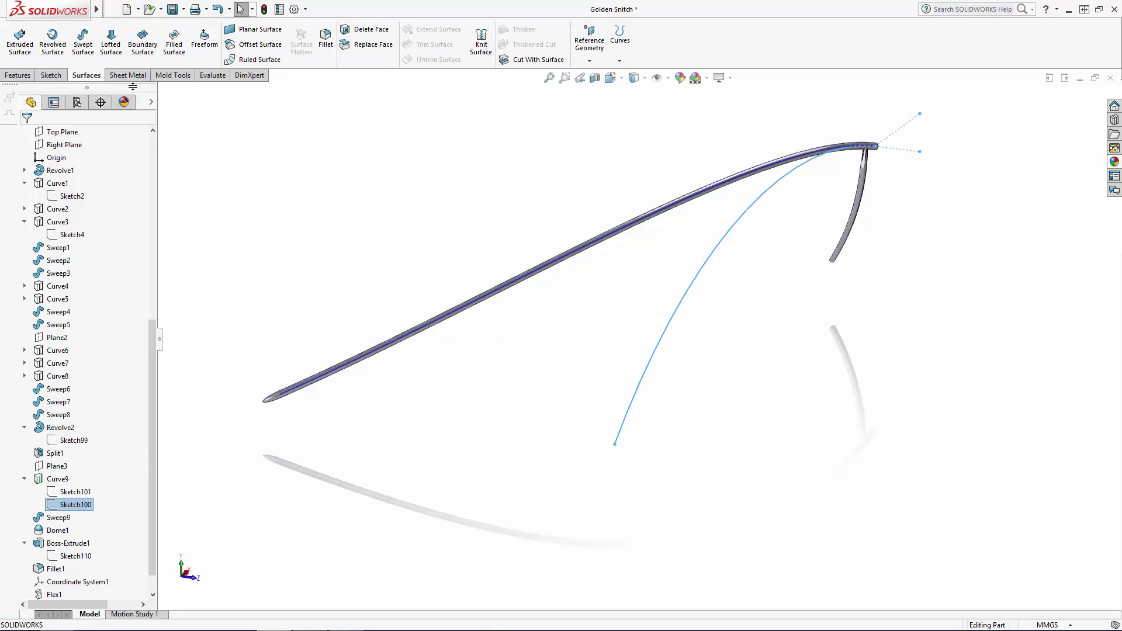
{"action": "left_click", "coordinate": [20, 47]}
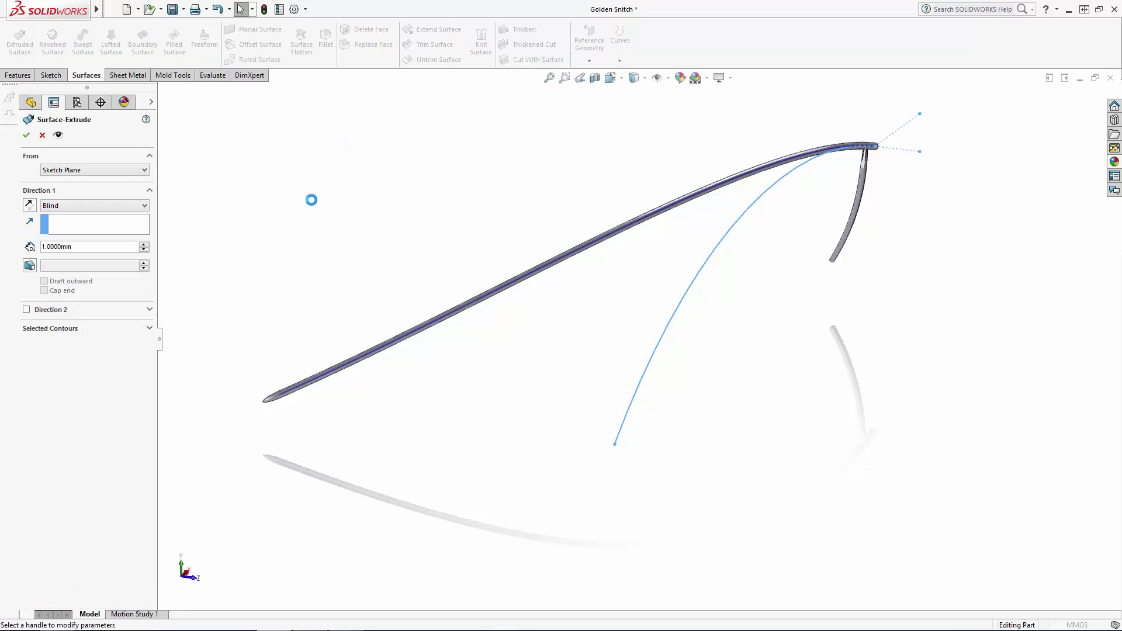
{"action": "left_click", "coordinate": [29, 204]}
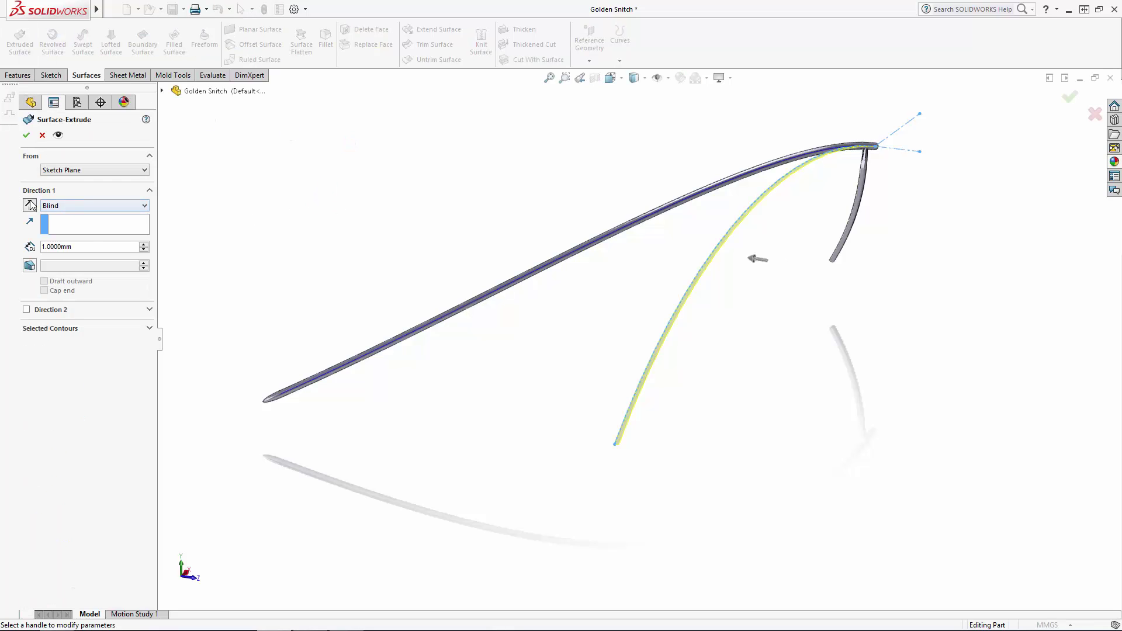
{"action": "double_click", "coordinate": [98, 247]}
{"action": "type", "text": "100"}
{"action": "key", "text": "Return"}
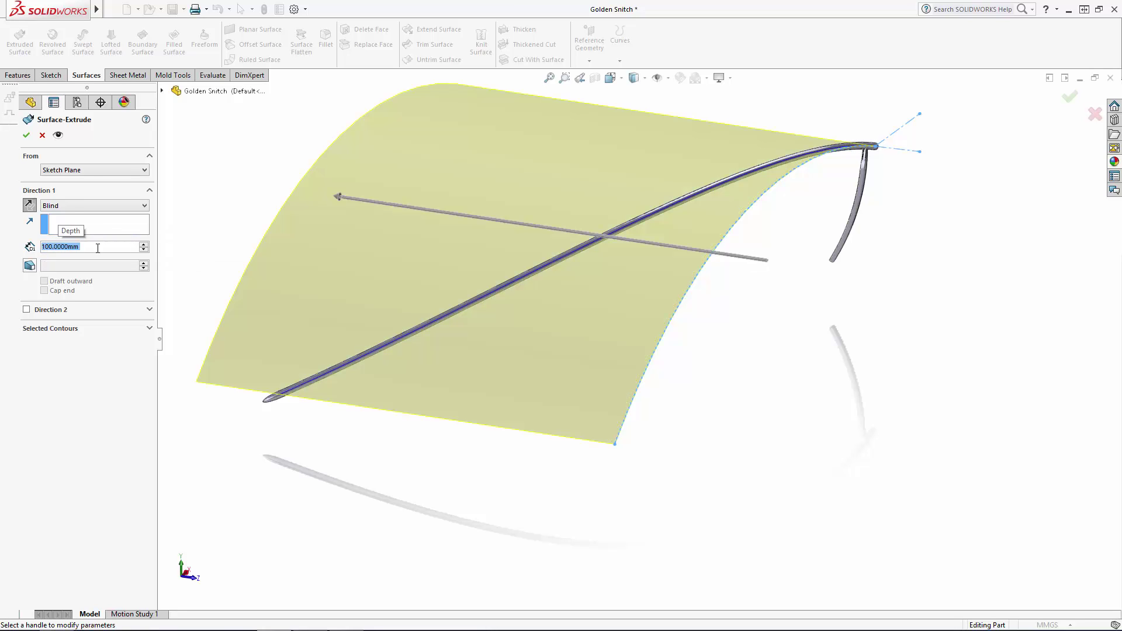
- Add a second direction with a 40 mm blind depth to the surface extrusion and accept it
{"action": "left_click", "coordinate": [26, 310]}
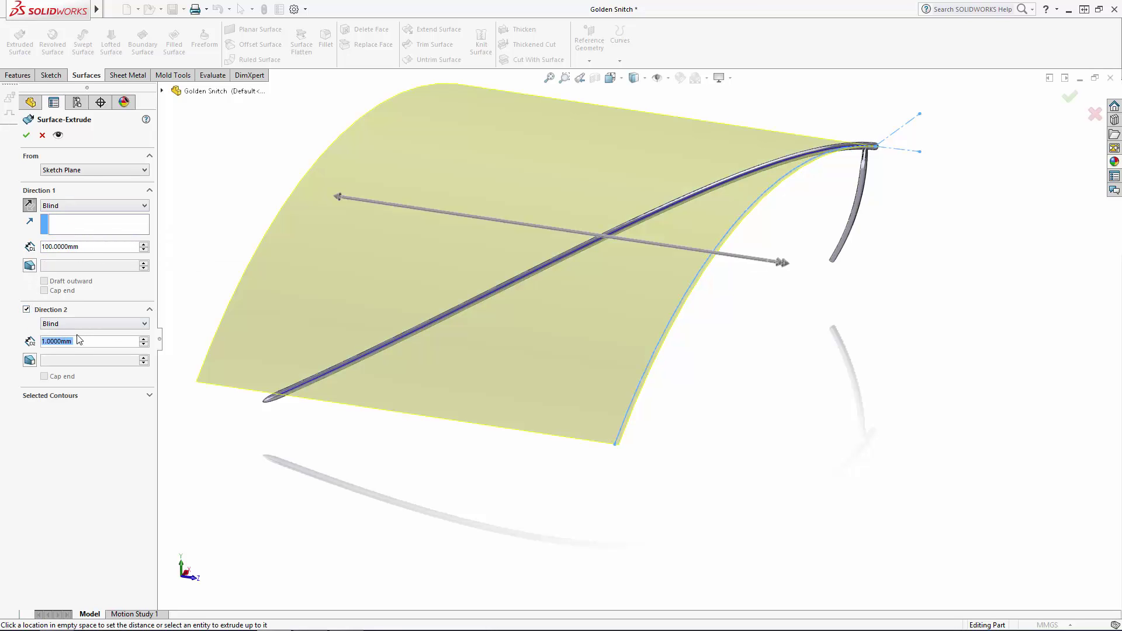
{"action": "type", "text": "40"}
{"action": "key", "text": "Return"}
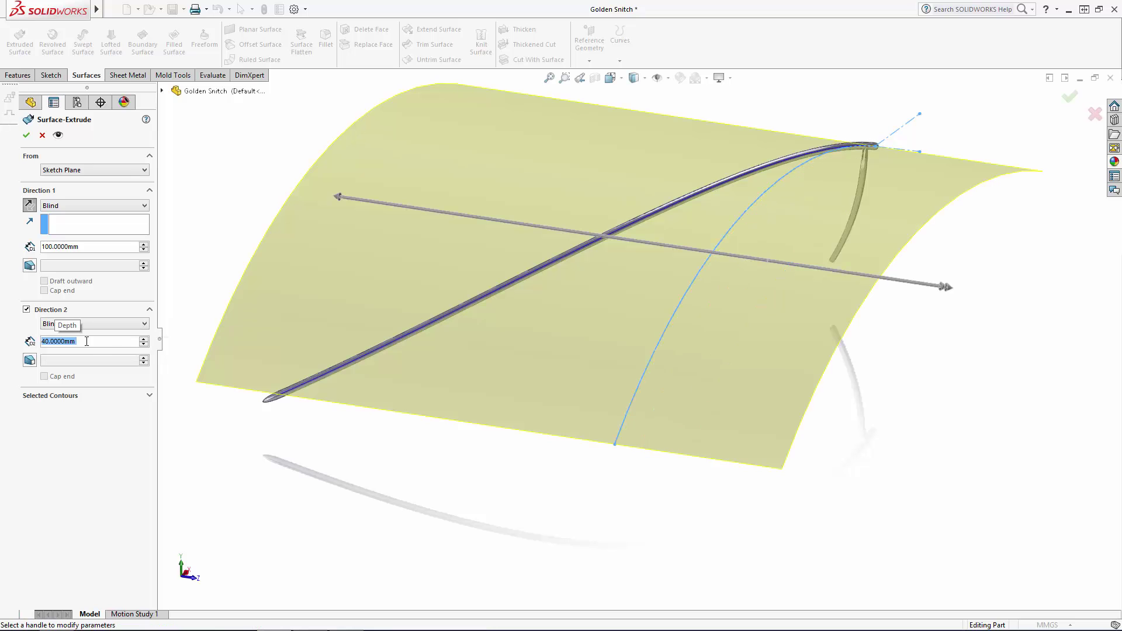
{"action": "left_click", "coordinate": [26, 135]}
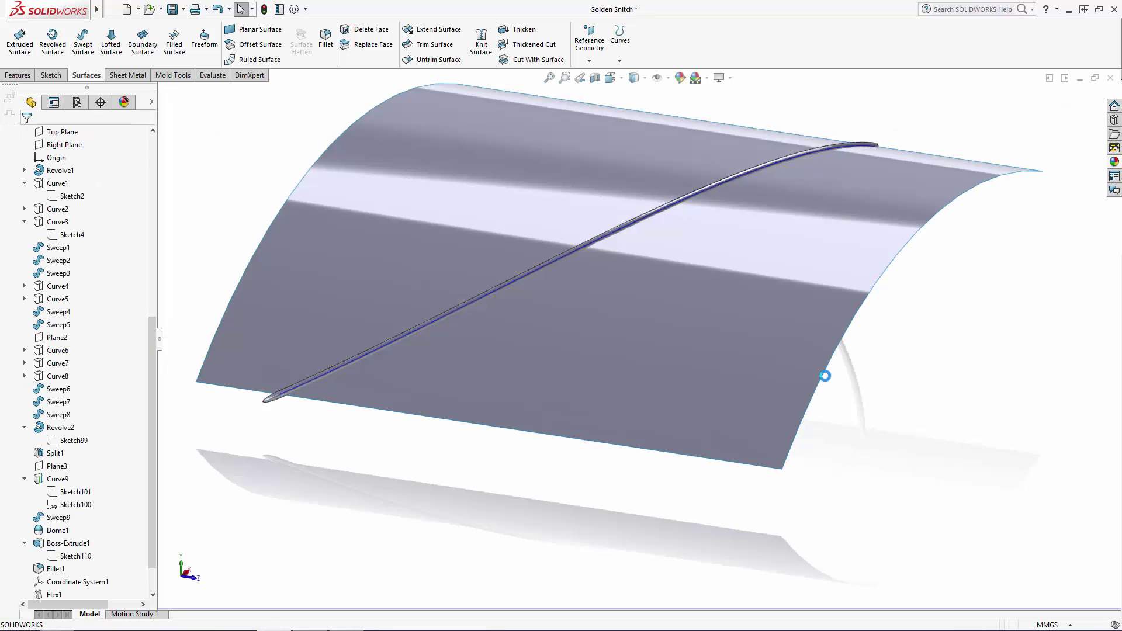
- Start a curve driven pattern along the wing rod's projected curve, with the extruded surface as the face normal
{"action": "scroll", "coordinate": [919, 422], "scroll_direction": "up", "scroll_amount": 3}
{"action": "middle_click_drag", "start_coordinate": [919, 422], "coordinate": [764, 368]}
{"action": "left_click", "coordinate": [22, 78]}
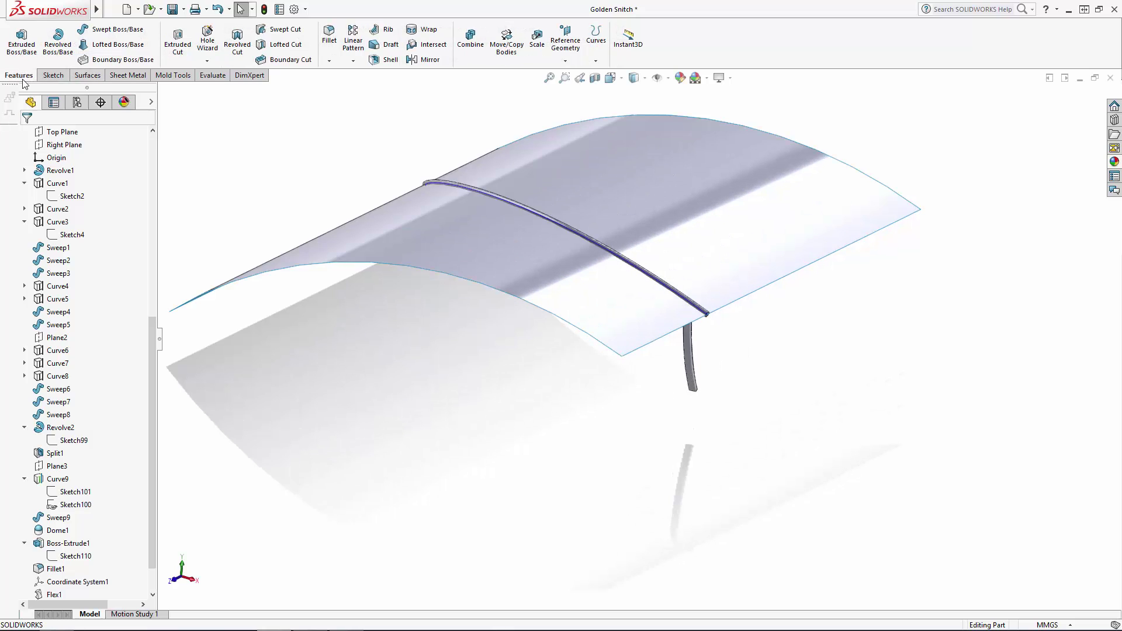
{"action": "left_click", "coordinate": [353, 61]}
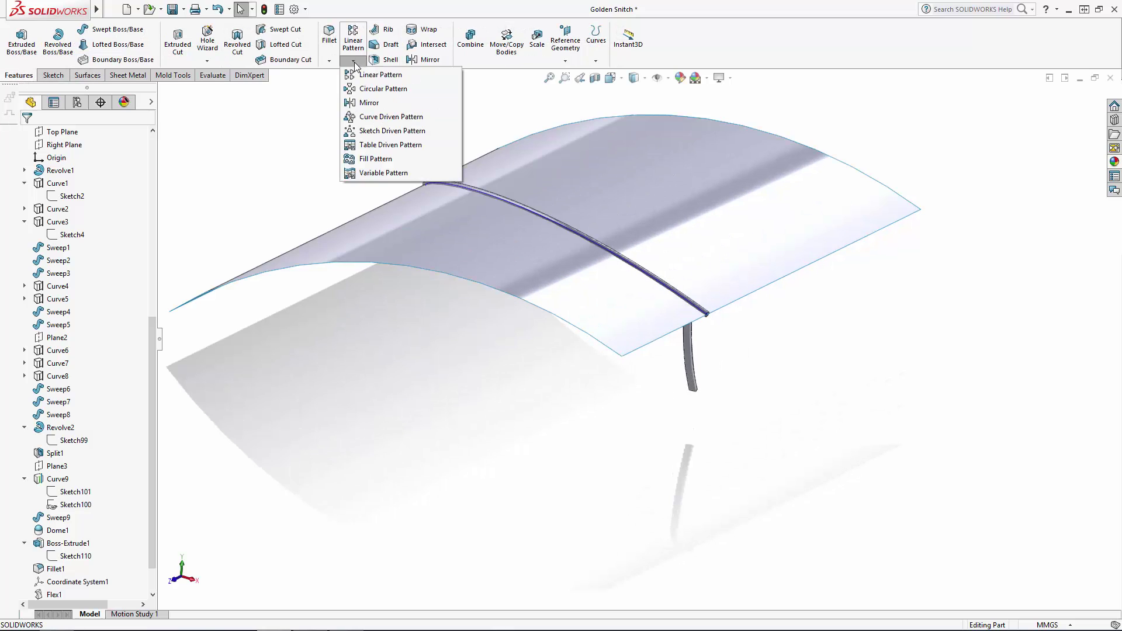
{"action": "left_click", "coordinate": [377, 117]}
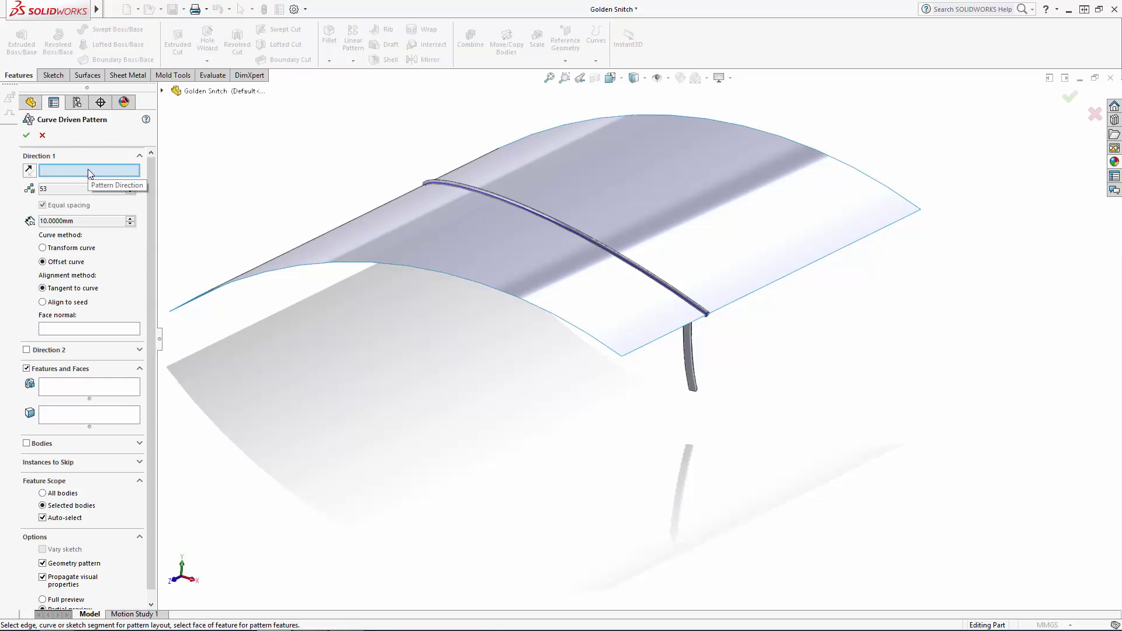
{"action": "left_click", "coordinate": [527, 209]}
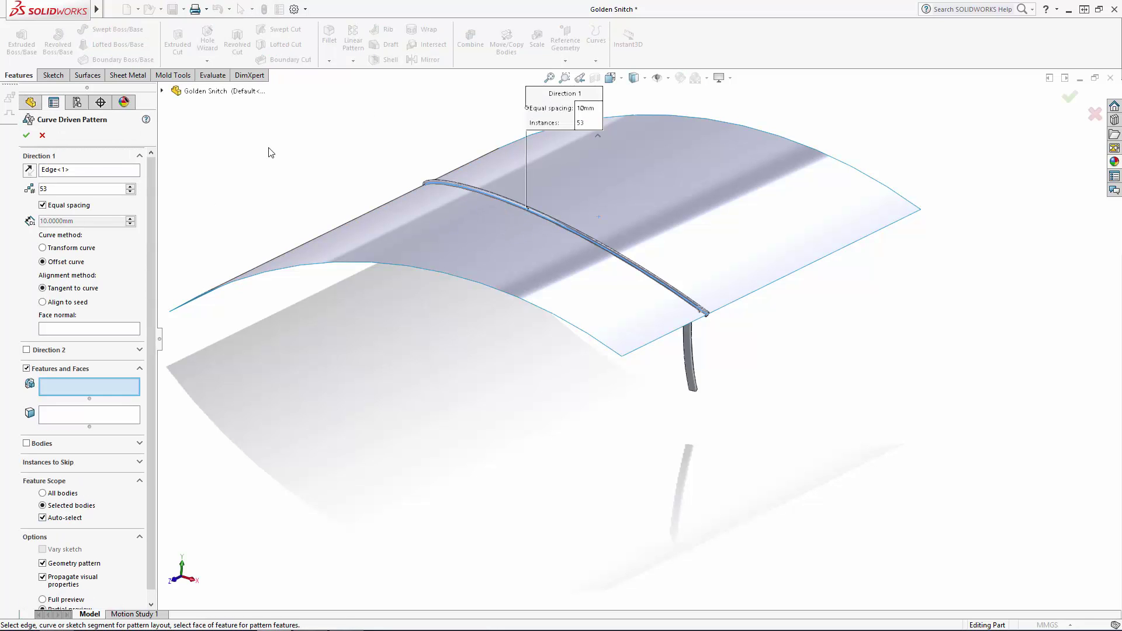
{"action": "left_click", "coordinate": [98, 329]}
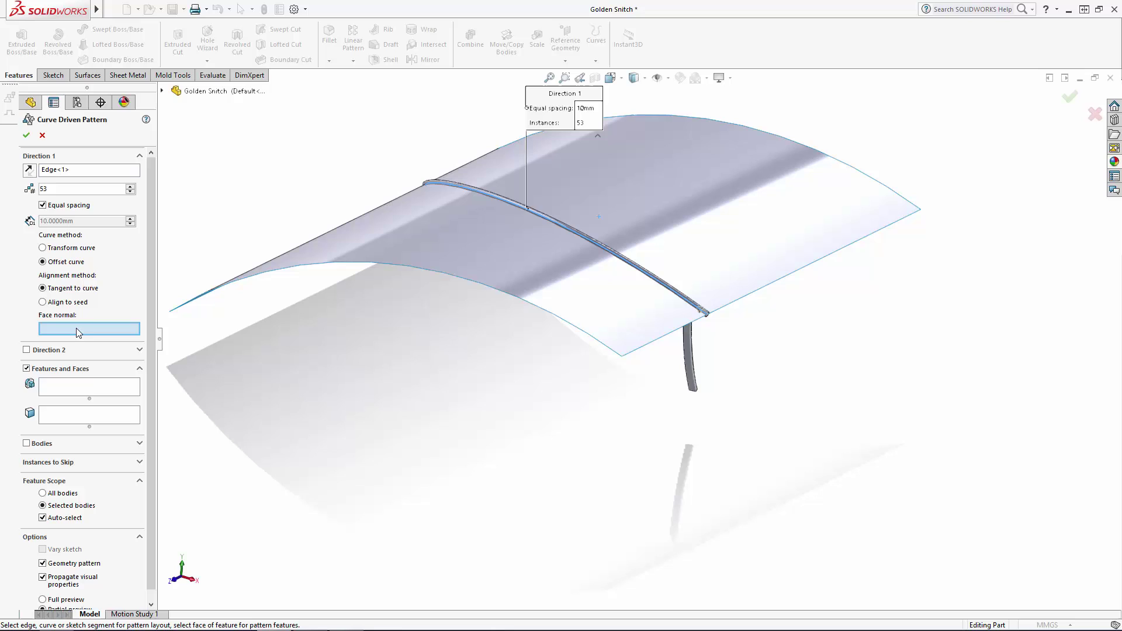
{"action": "left_click", "coordinate": [403, 244]}
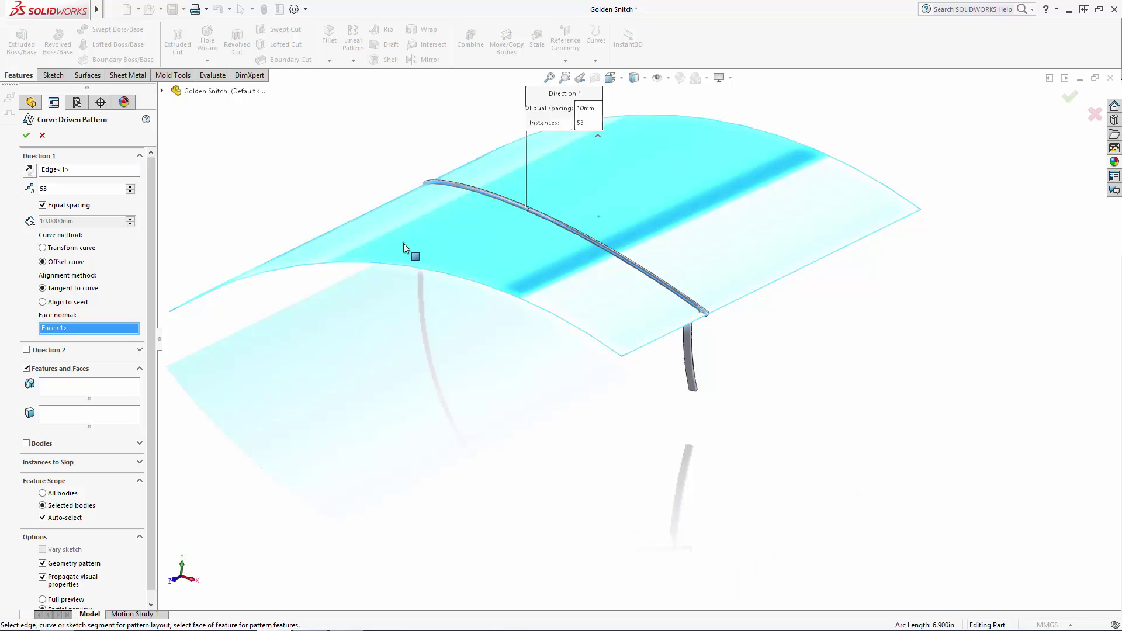
- Pattern the feather as a body and set the number of instances to 59
{"action": "left_click", "coordinate": [26, 443]}
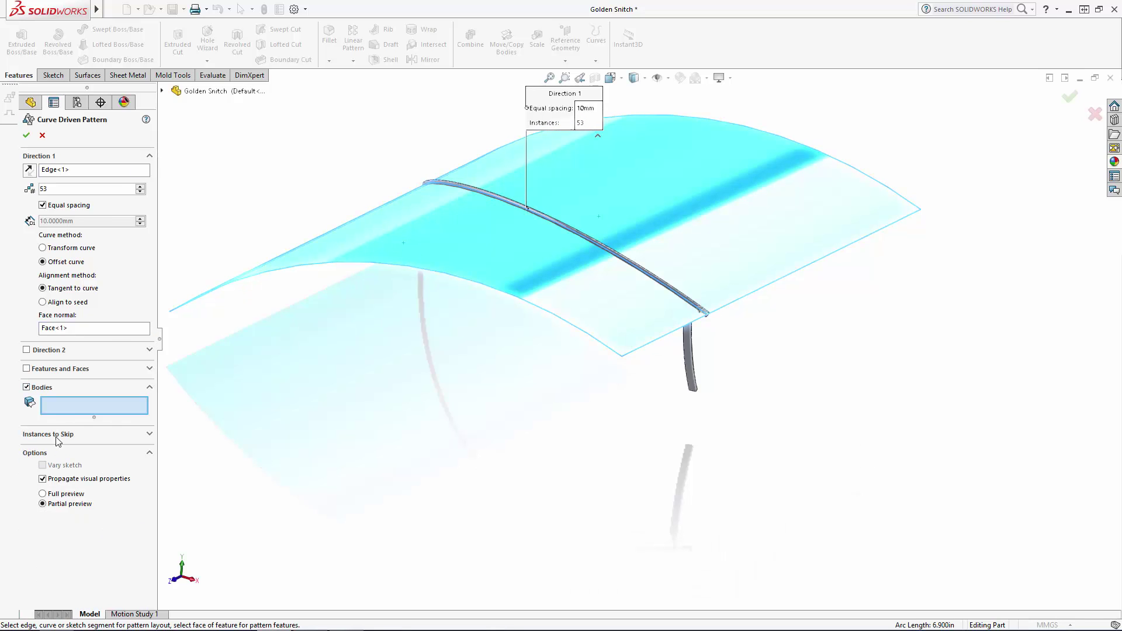
{"action": "left_click", "coordinate": [688, 349]}
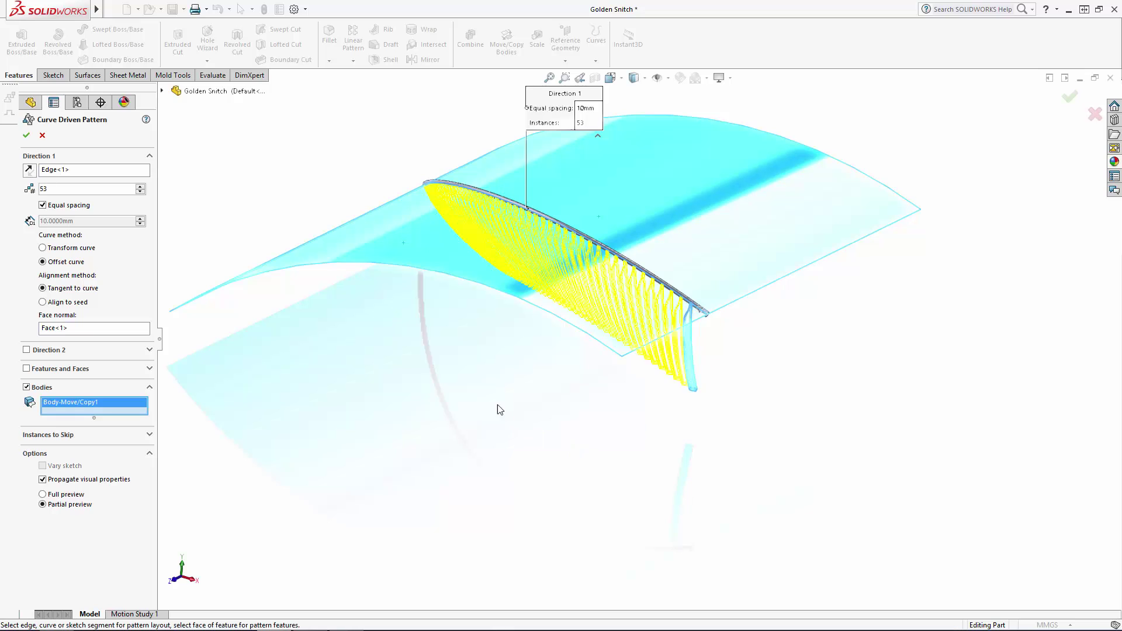
{"action": "middle_click_drag", "start_coordinate": [500, 409], "coordinate": [526, 410]}
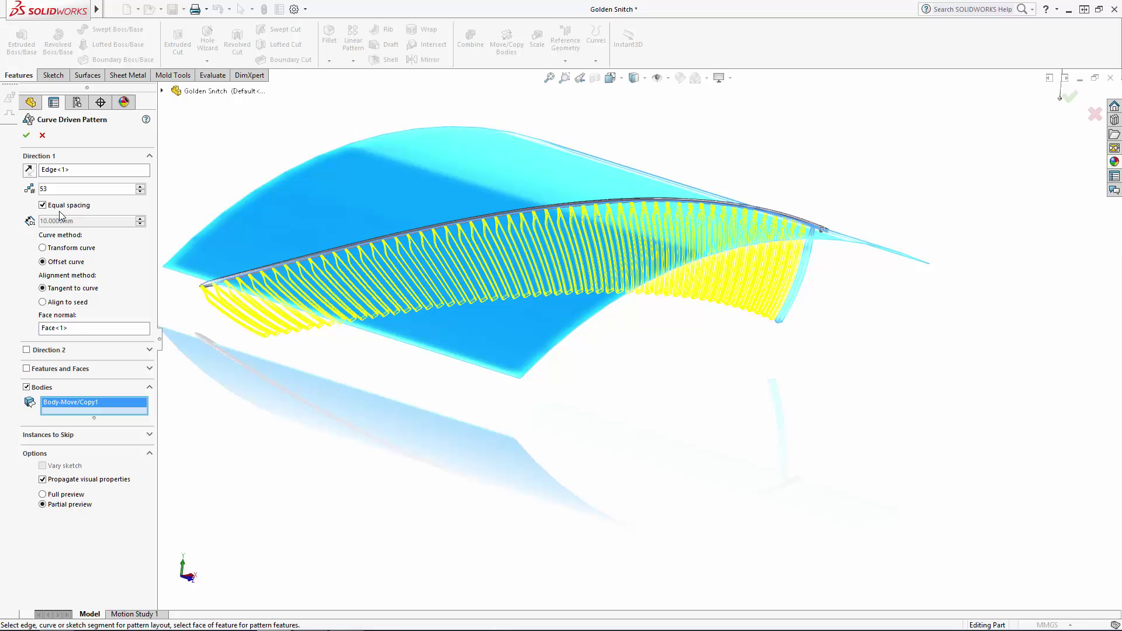
{"action": "type", "text": "59"}
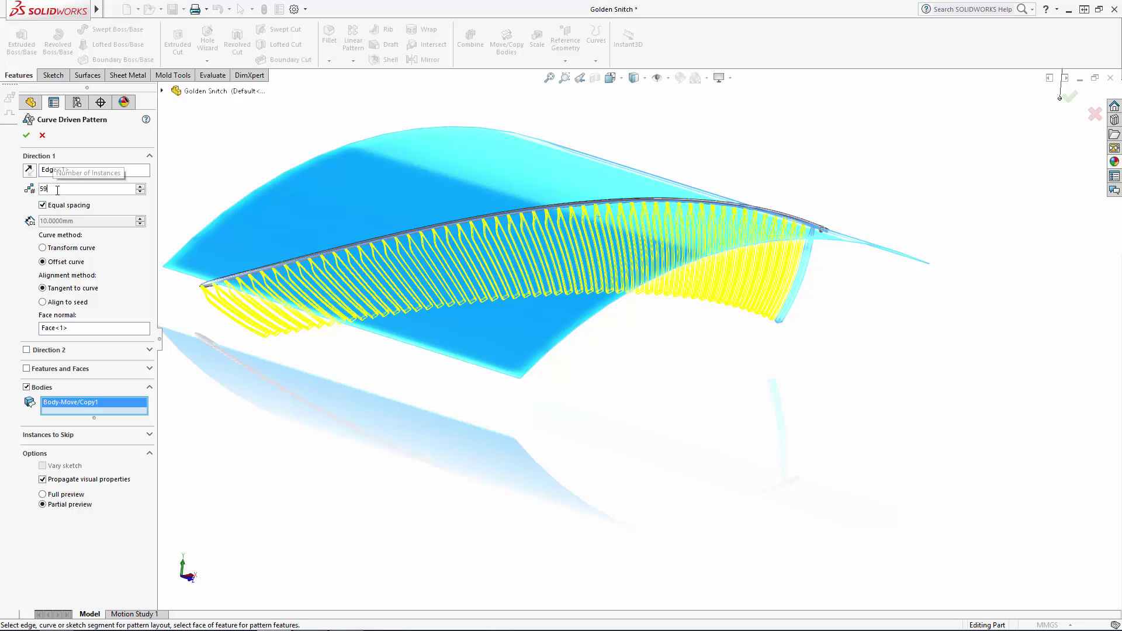
{"action": "key", "text": "Return"}
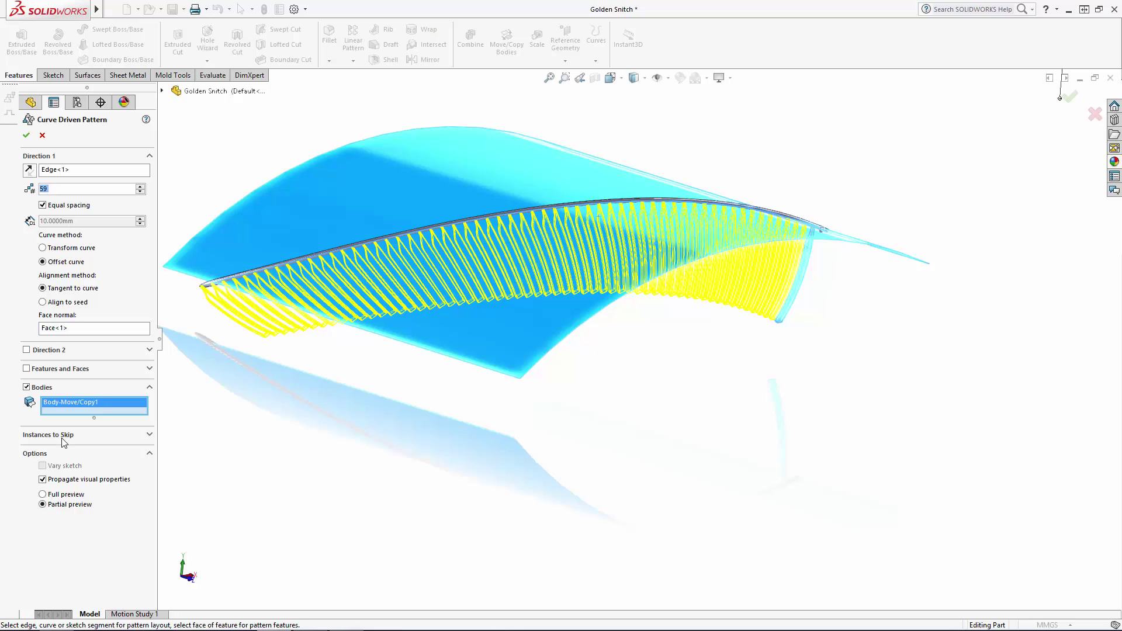
- Skip the last three pattern instances, 57 to 59, at the rod's far end and accept the curve driven pattern
{"action": "left_click", "coordinate": [141, 435]}
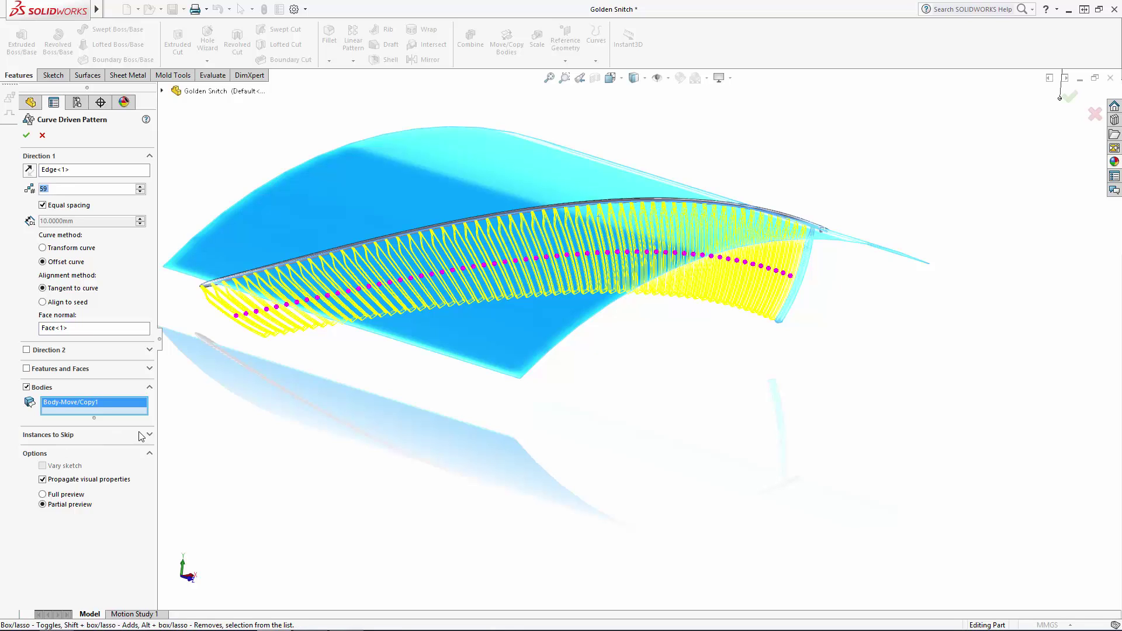
{"action": "left_click", "coordinate": [237, 316]}
{"action": "left_click", "coordinate": [246, 314]}
{"action": "left_click", "coordinate": [256, 311]}
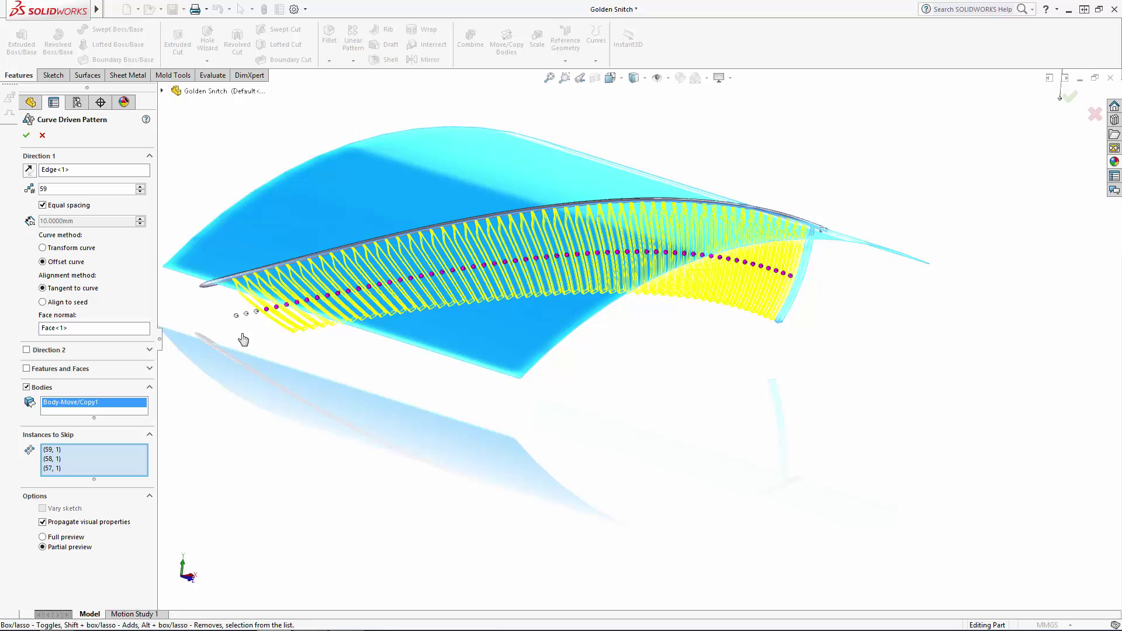
{"action": "left_click", "coordinate": [26, 135]}
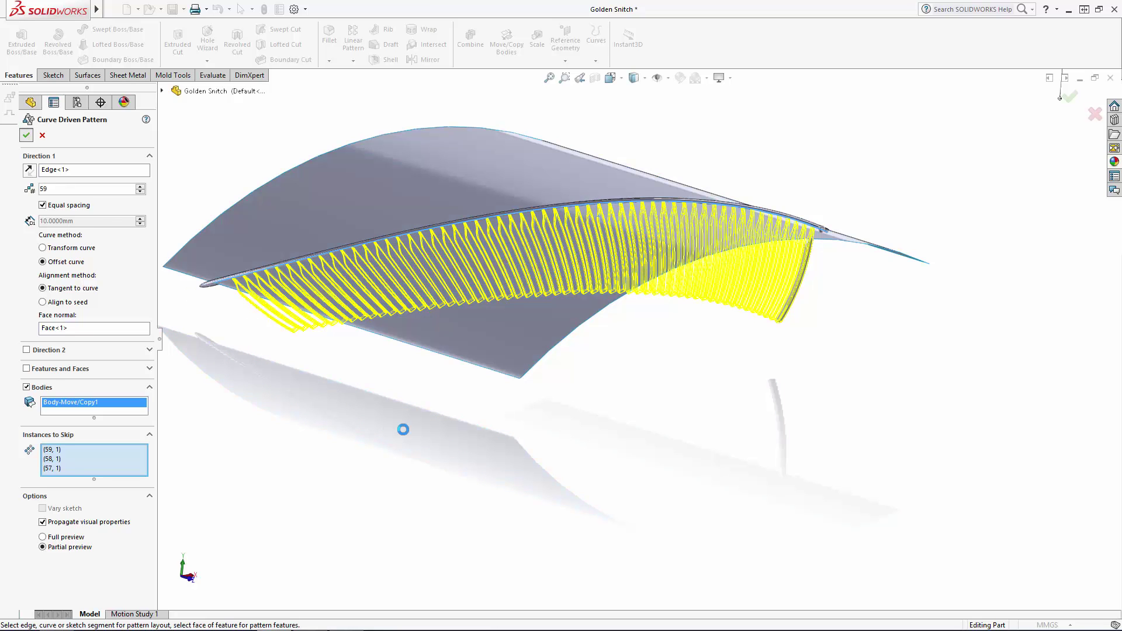
- Hide the extruded reference surface and the projected curve along the wing rod
{"action": "left_click", "coordinate": [523, 358]}
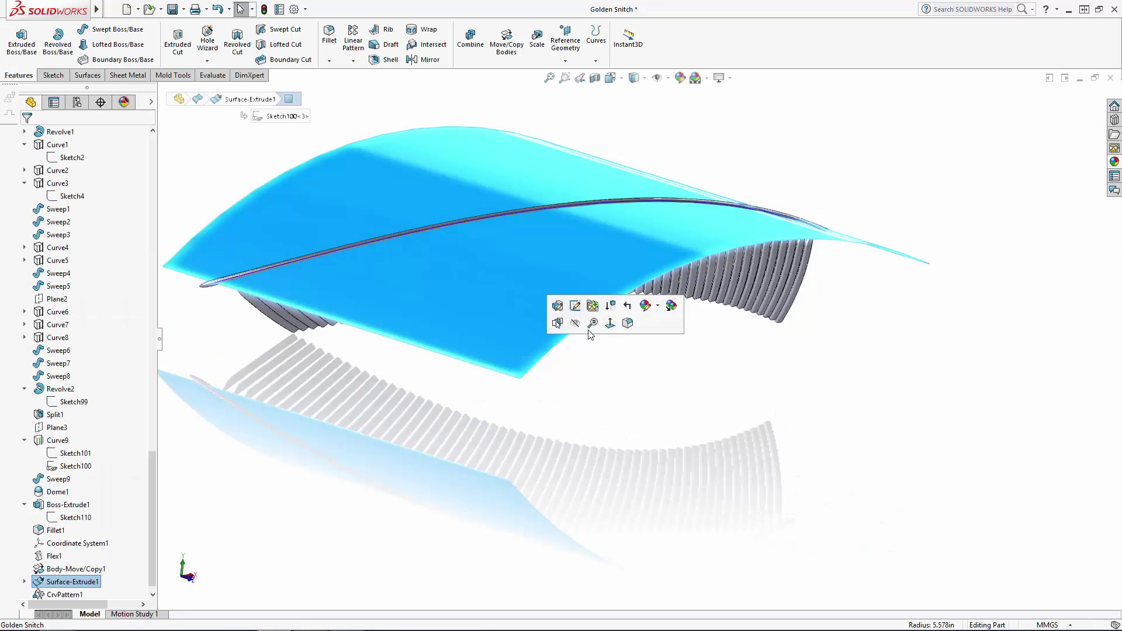
{"action": "left_click", "coordinate": [580, 327]}
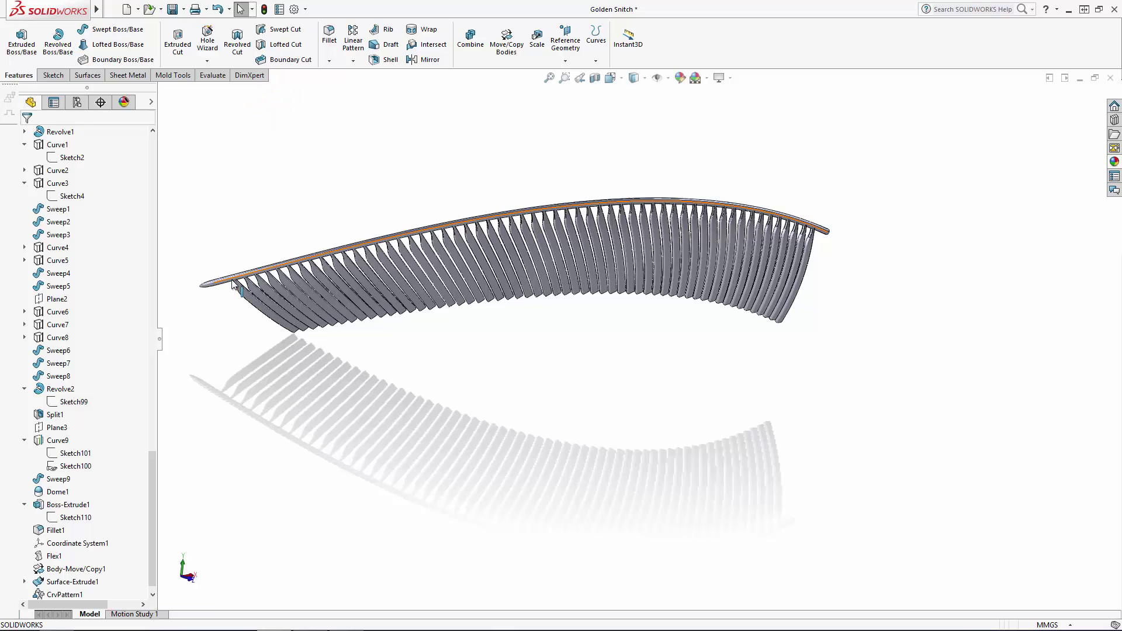
{"action": "left_click", "coordinate": [234, 281]}
{"action": "left_click", "coordinate": [283, 250]}
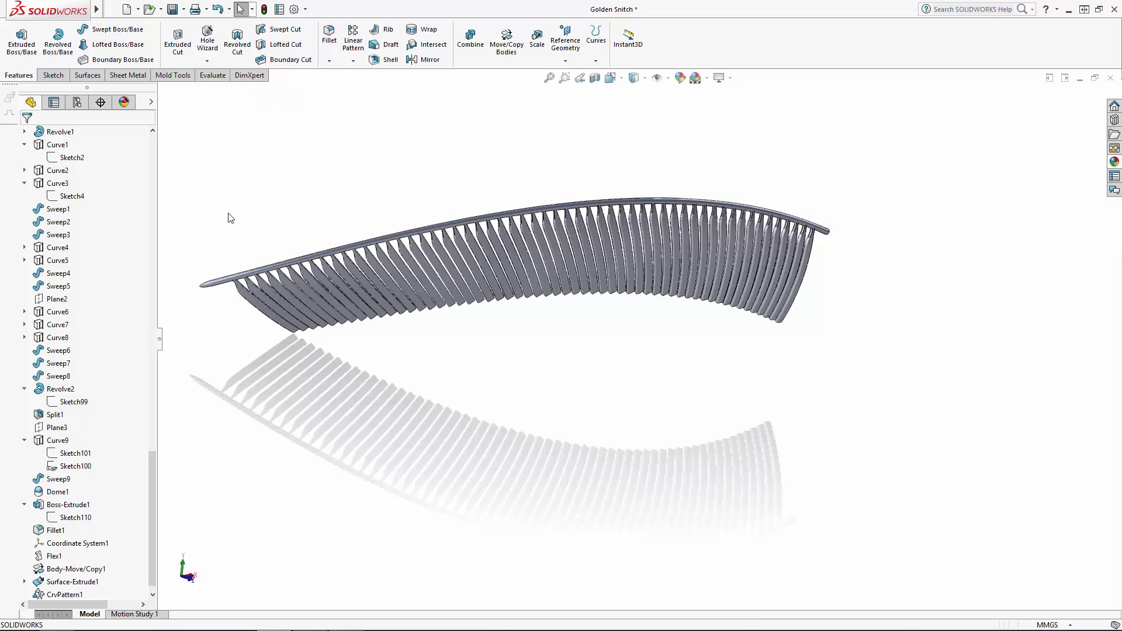